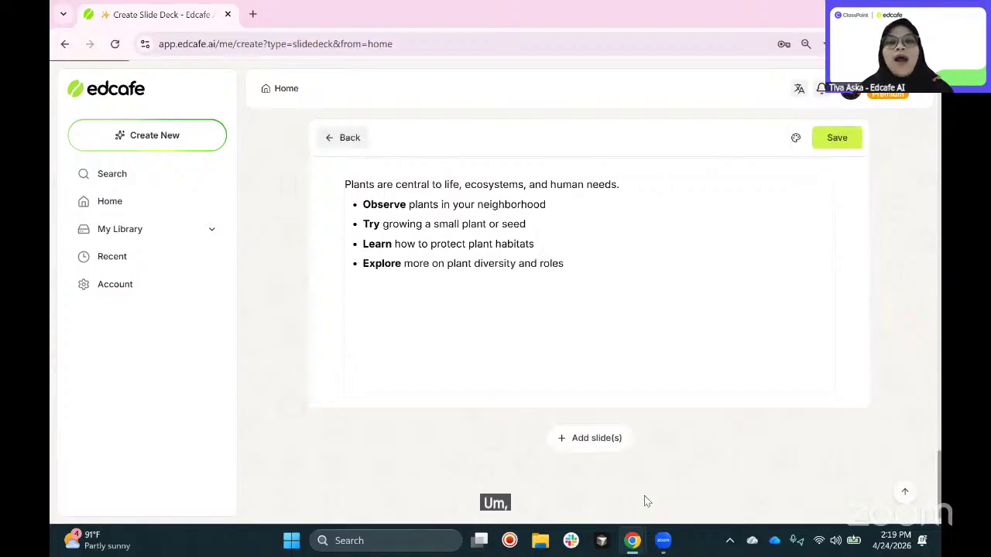
Step: Review the generated plant slides from the wrap-up slide back to the "What is a plant?" slide
{"action": "scroll", "coordinate": [644, 499], "scroll_direction": "up", "scroll_amount": 2}
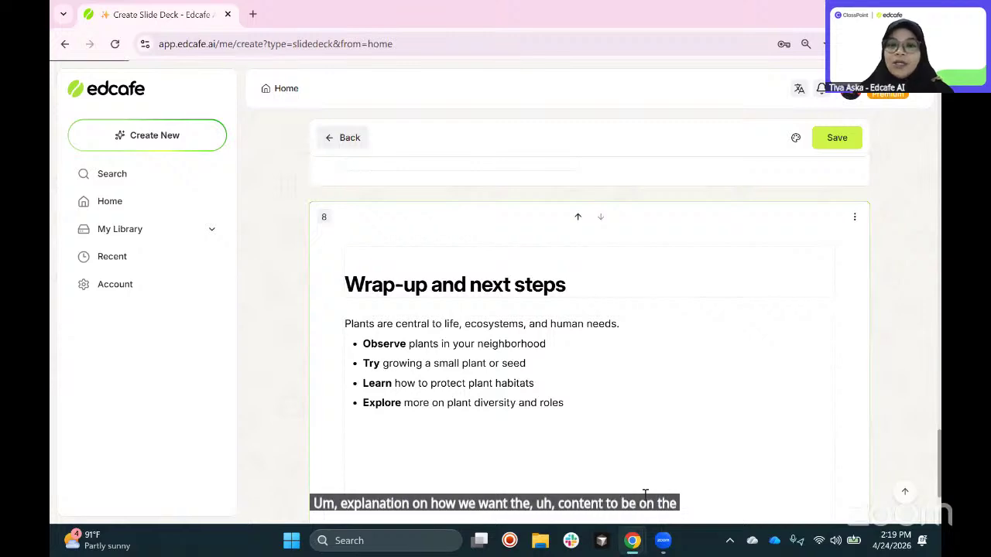
{"action": "scroll", "coordinate": [643, 496], "scroll_direction": "up", "scroll_amount": 4}
{"action": "scroll", "coordinate": [644, 501], "scroll_direction": "up", "scroll_amount": 8}
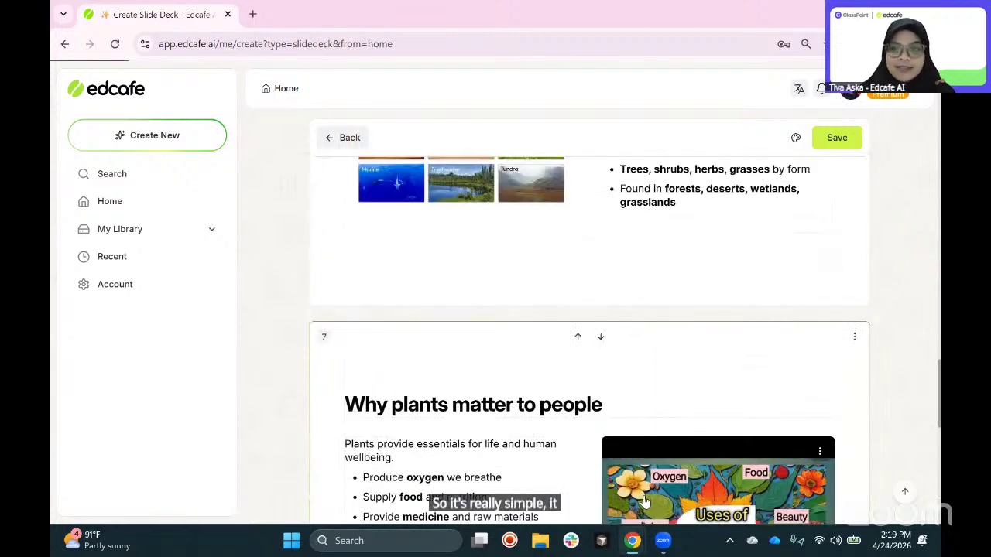
{"action": "scroll", "coordinate": [644, 501], "scroll_direction": "up", "scroll_amount": 1}
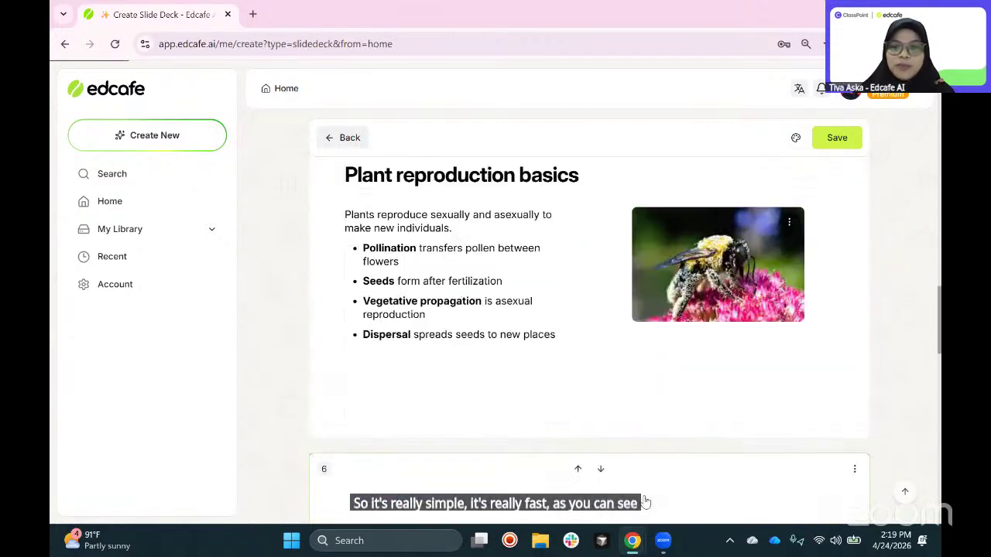
{"action": "scroll", "coordinate": [644, 501], "scroll_direction": "up", "scroll_amount": 7}
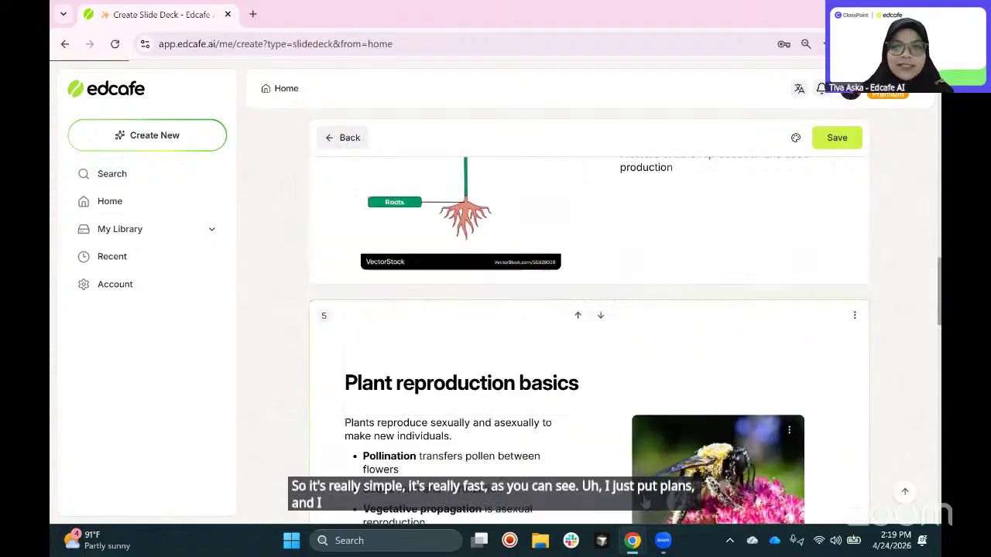
{"action": "scroll", "coordinate": [619, 348], "scroll_direction": "up", "scroll_amount": 2}
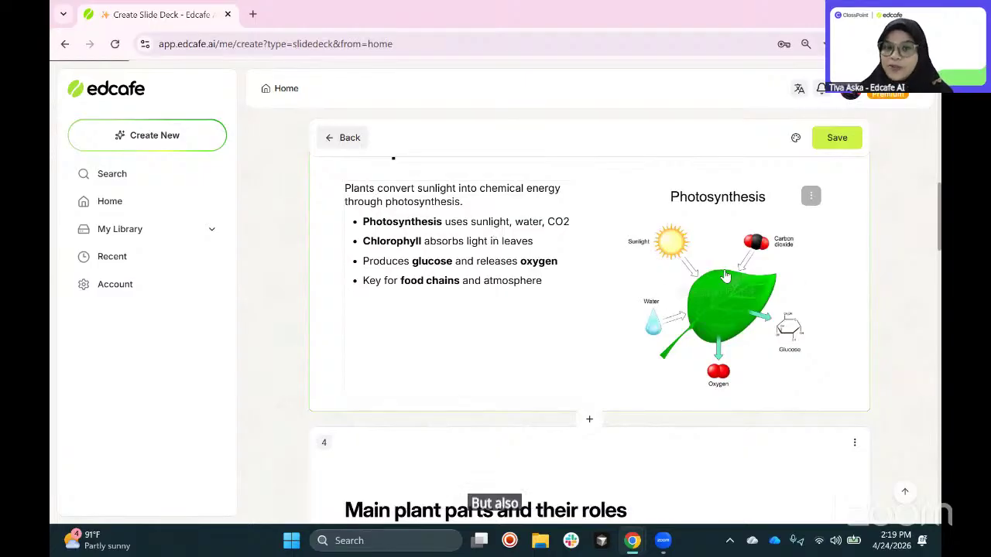
{"action": "scroll", "coordinate": [724, 276], "scroll_direction": "up", "scroll_amount": 6}
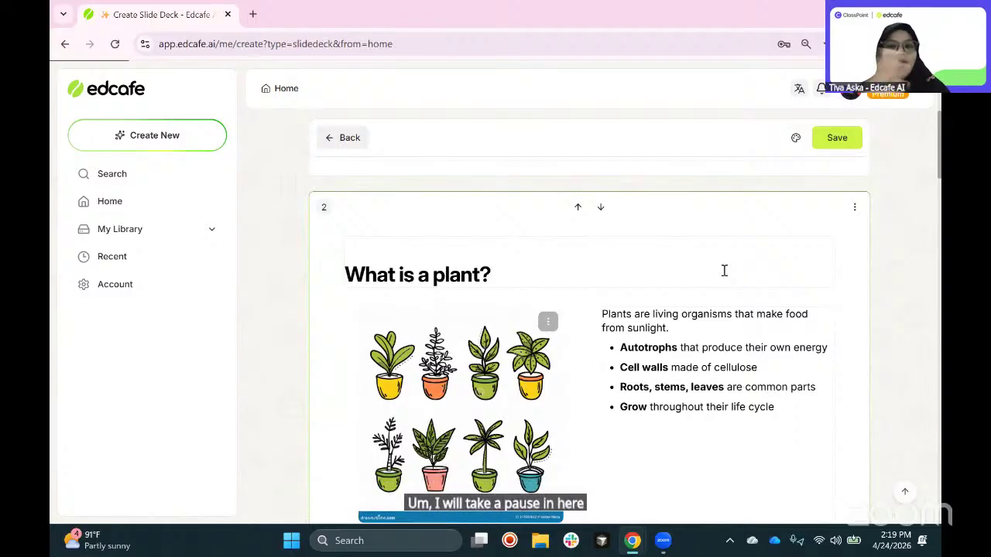
Step: Switch to the Notion workshop page and copy the sample topic "Plants: roots, stem, leaves, flowers"
{"action": "key", "text": "alt+Tab"}
{"action": "key", "text": "alt+Tab"}
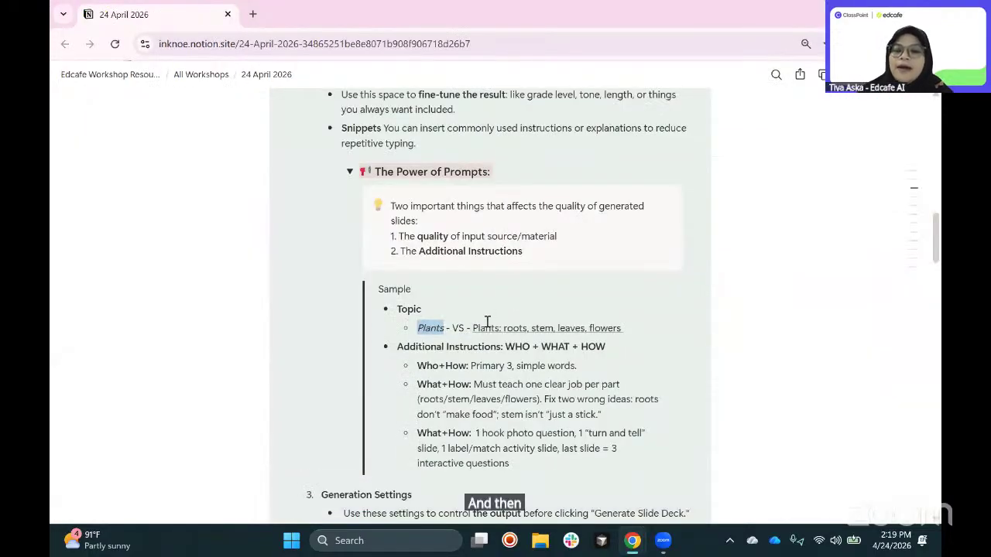
{"action": "left_click", "coordinate": [472, 328]}
{"action": "left_click_drag", "start_coordinate": [502, 328], "coordinate": [637, 336]}
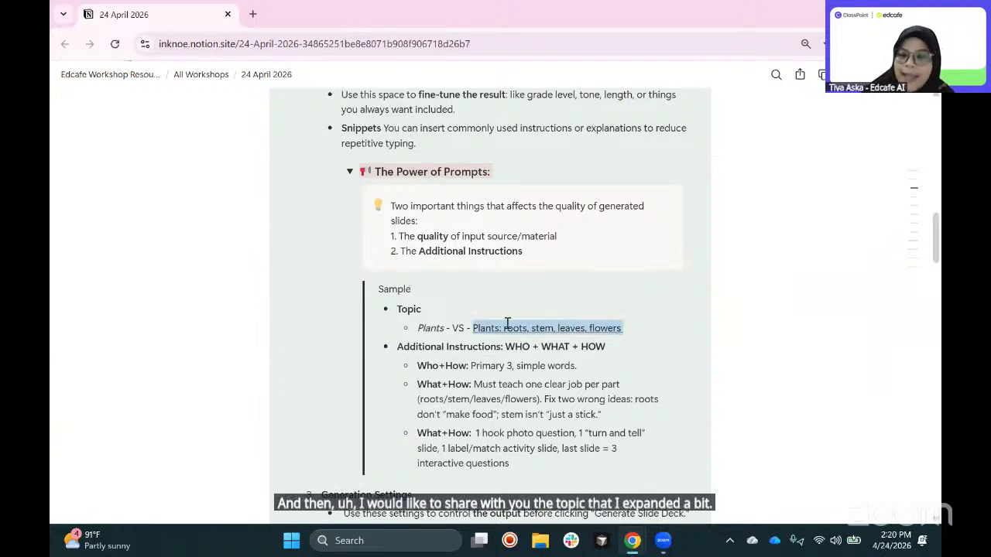
{"action": "left_click", "coordinate": [504, 326]}
{"action": "left_click_drag", "start_coordinate": [505, 326], "coordinate": [574, 328]}
{"action": "left_click", "coordinate": [623, 328]}
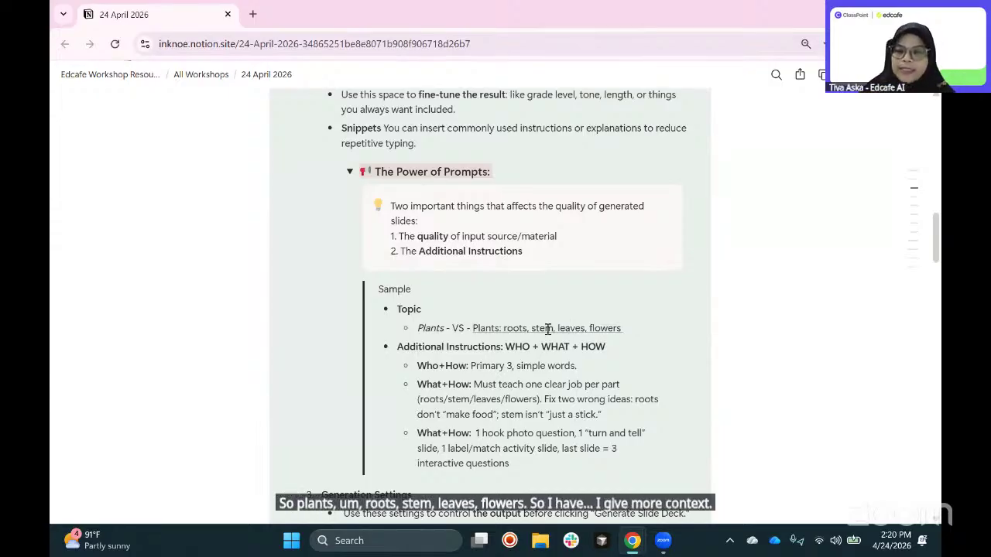
{"action": "left_click_drag", "start_coordinate": [623, 328], "coordinate": [473, 323]}
{"action": "key", "text": "ctrl+c"}
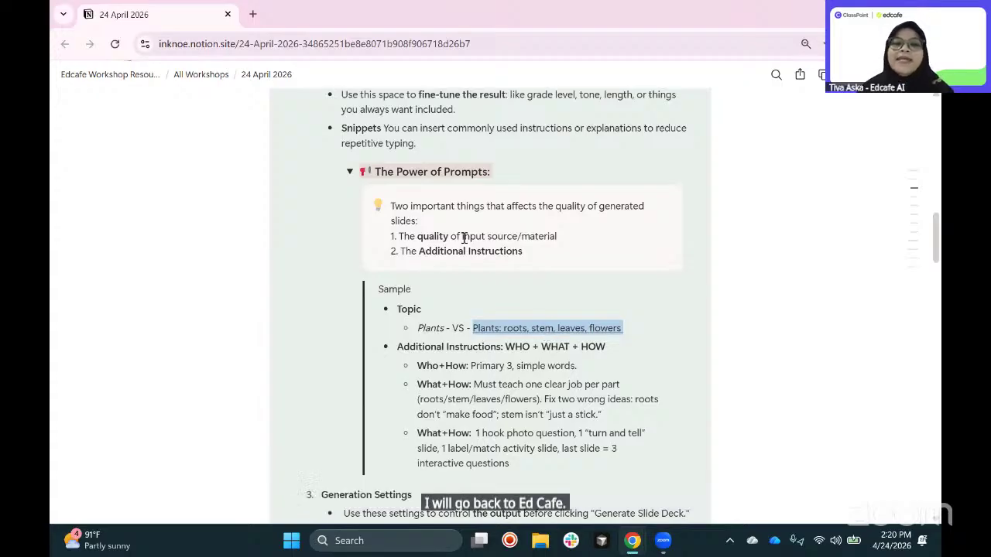
Step: Return to Edcafe, discard the unsaved deck and replace the topic with "Plants: roots, stem, leaves, flowers"
{"action": "key", "text": "alt+Tab"}
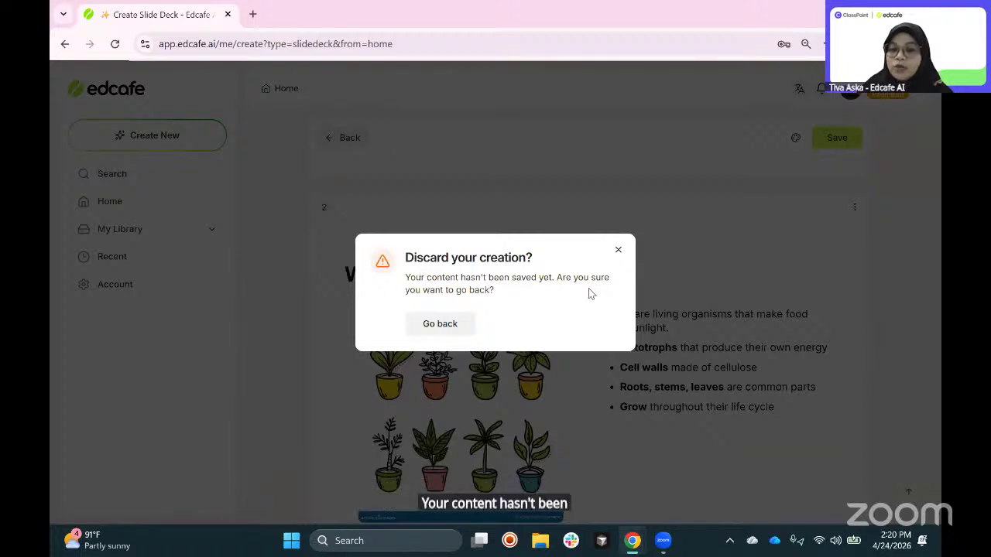
{"action": "left_click", "coordinate": [440, 323]}
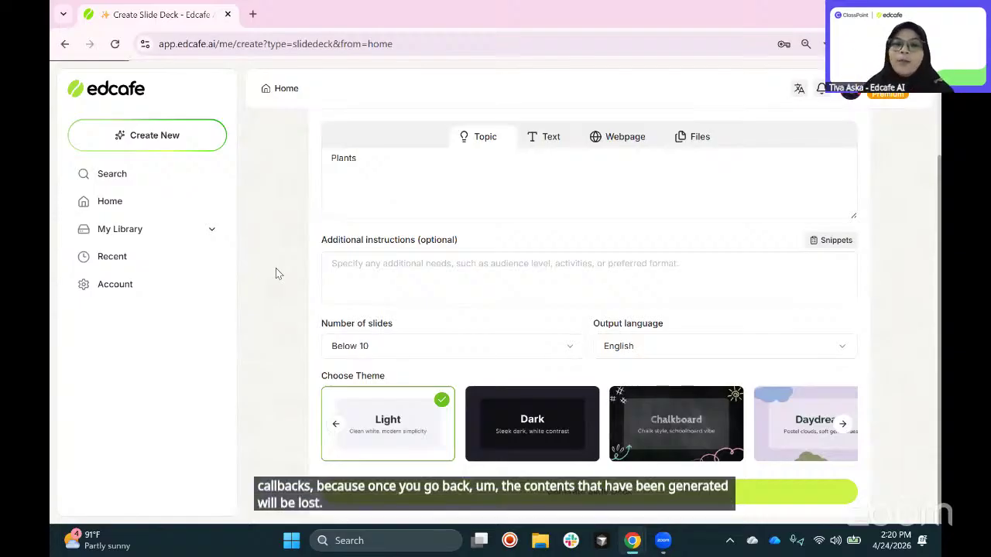
{"action": "left_click_drag", "start_coordinate": [374, 160], "coordinate": [288, 158]}
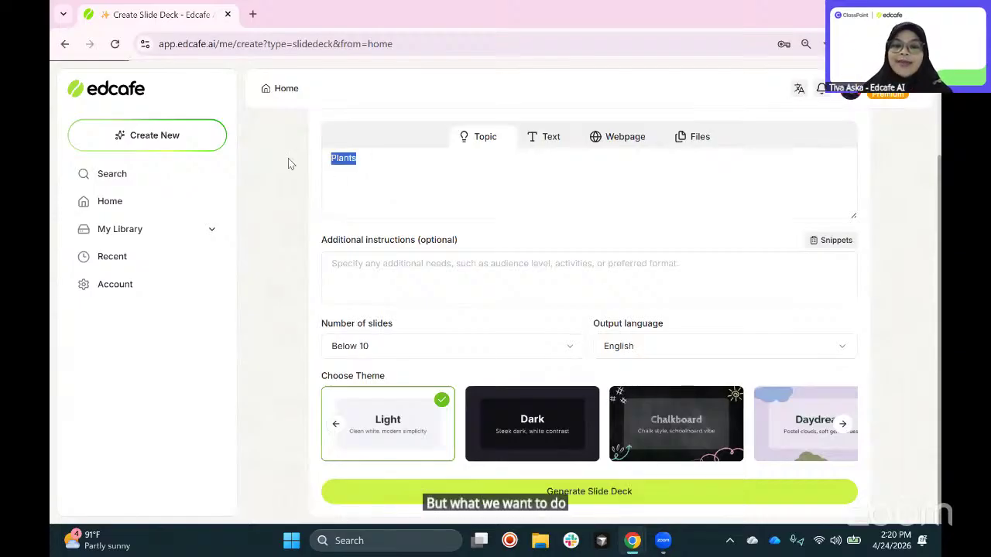
{"action": "key", "text": "ctrl+v"}
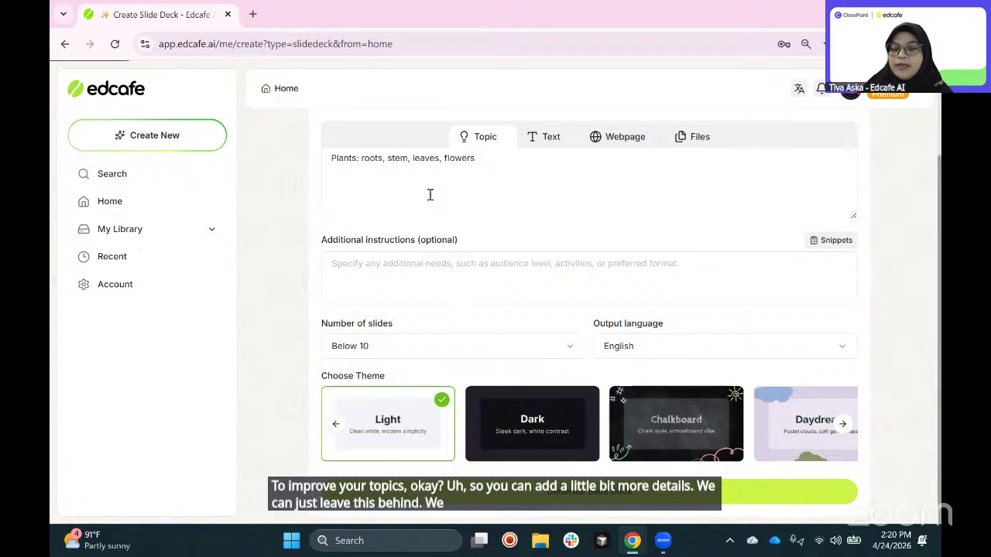
{"action": "left_click", "coordinate": [520, 161]}
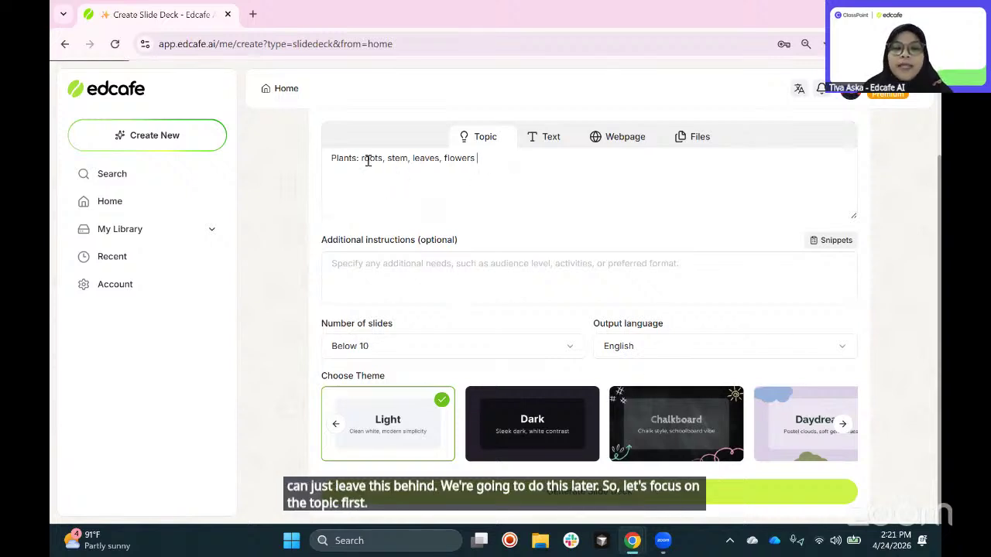
{"action": "left_click_drag", "start_coordinate": [360, 160], "coordinate": [383, 159]}
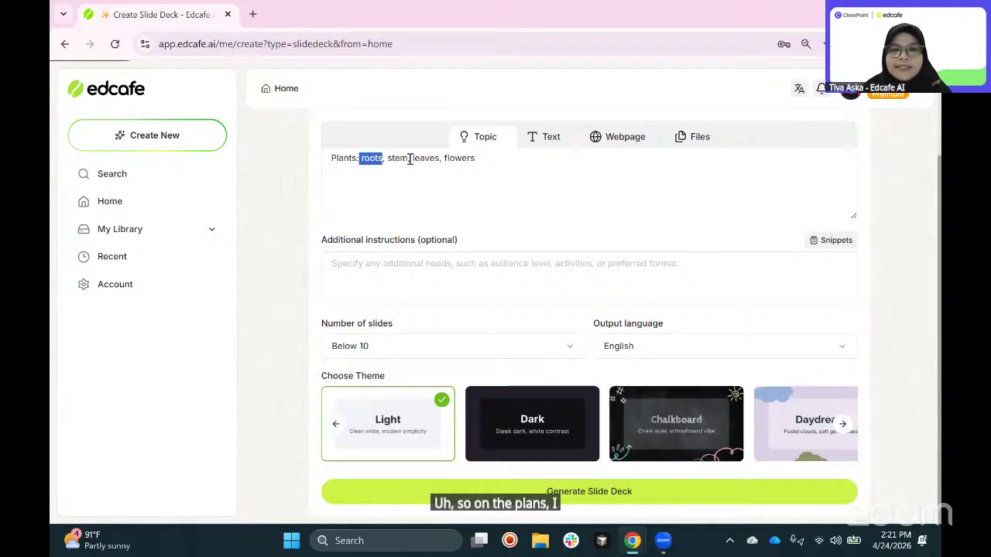
{"action": "double_click", "coordinate": [397, 158]}
{"action": "double_click", "coordinate": [426, 158]}
{"action": "left_click", "coordinate": [477, 158]}
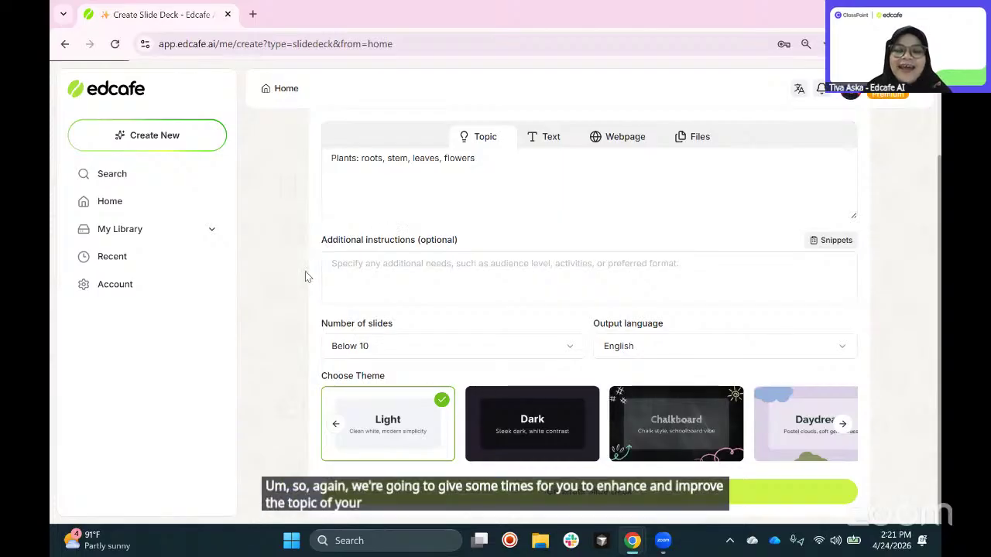
{"action": "left_click_drag", "start_coordinate": [330, 160], "coordinate": [552, 178]}
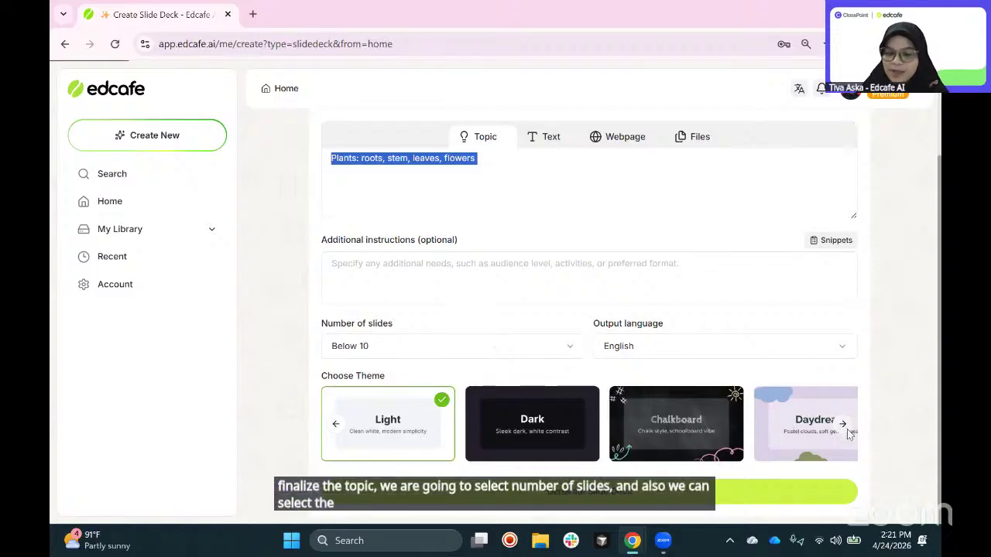
Step: Set the number of slides to 10 to 15 and choose the Colorful theme
{"action": "left_click", "coordinate": [467, 345]}
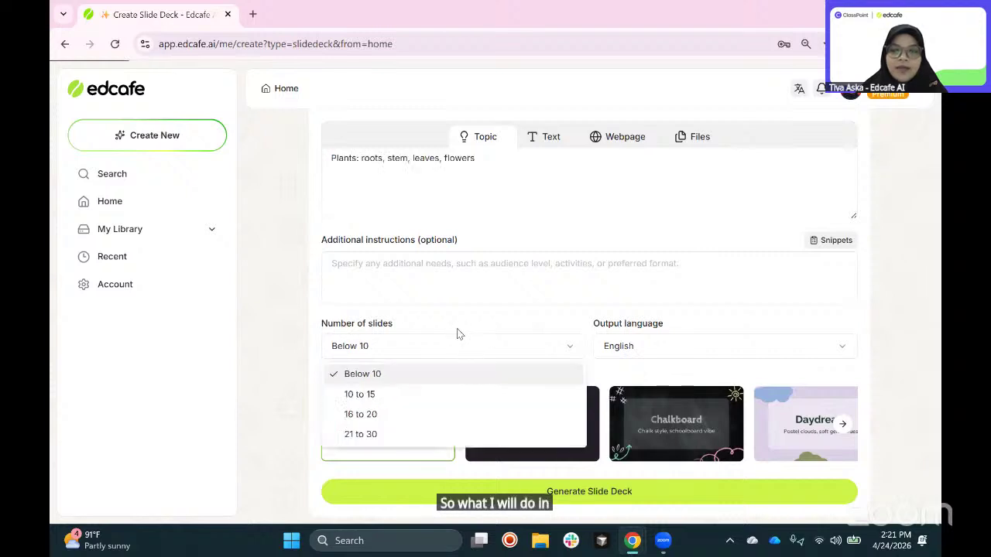
{"action": "left_click", "coordinate": [382, 394]}
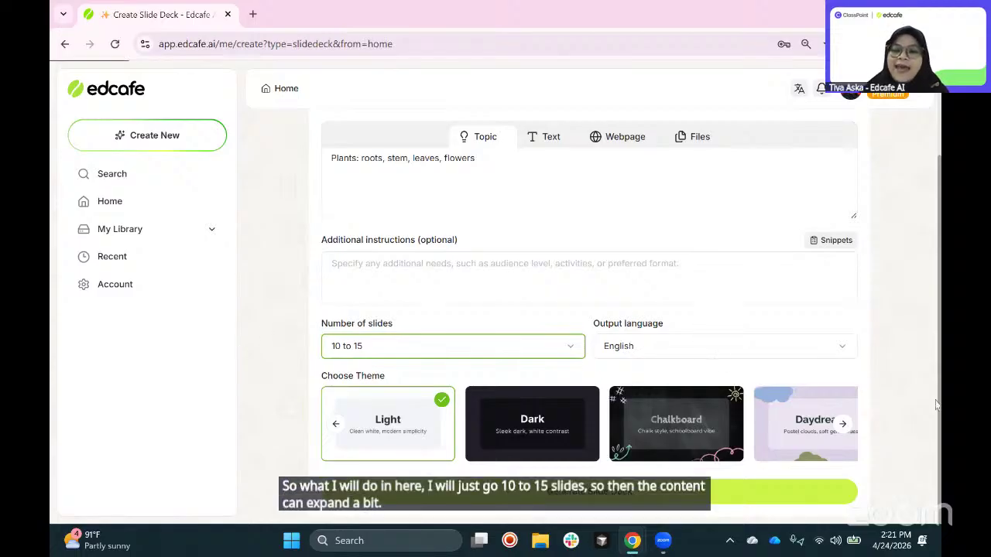
{"action": "left_click", "coordinate": [842, 426]}
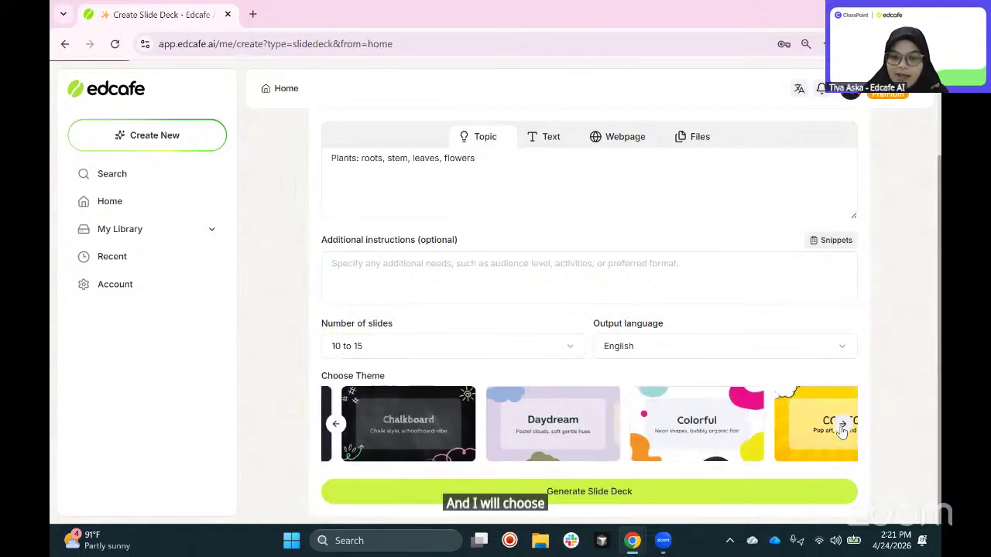
{"action": "left_click", "coordinate": [842, 426]}
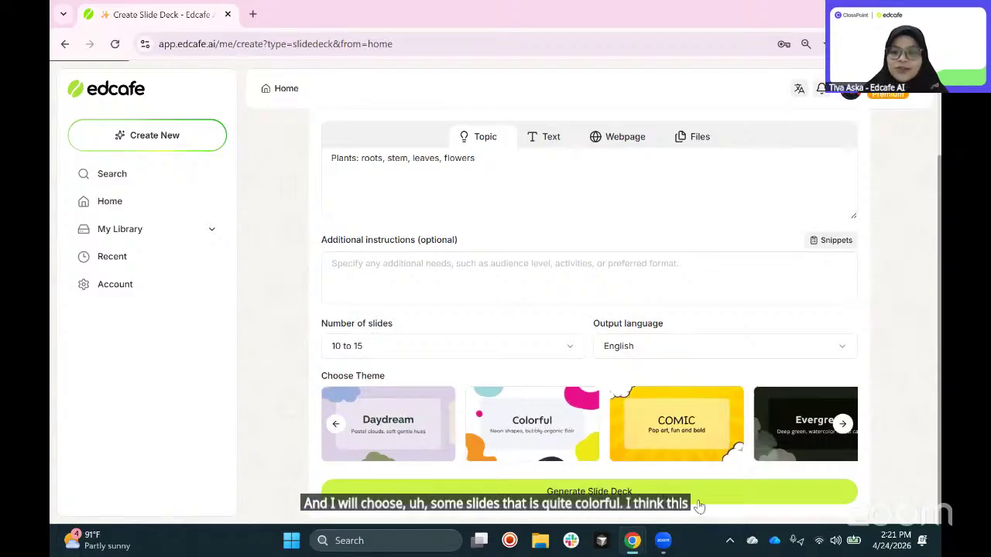
{"action": "left_click", "coordinate": [532, 423]}
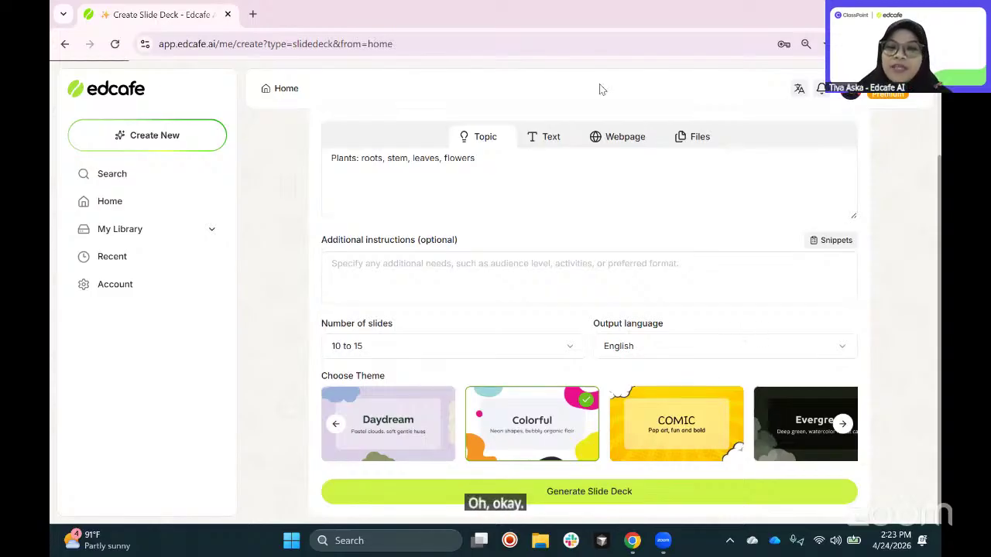
Step: Browse the other available slide themes beyond Comic
{"action": "left_click", "coordinate": [844, 425]}
{"action": "left_click", "coordinate": [845, 424]}
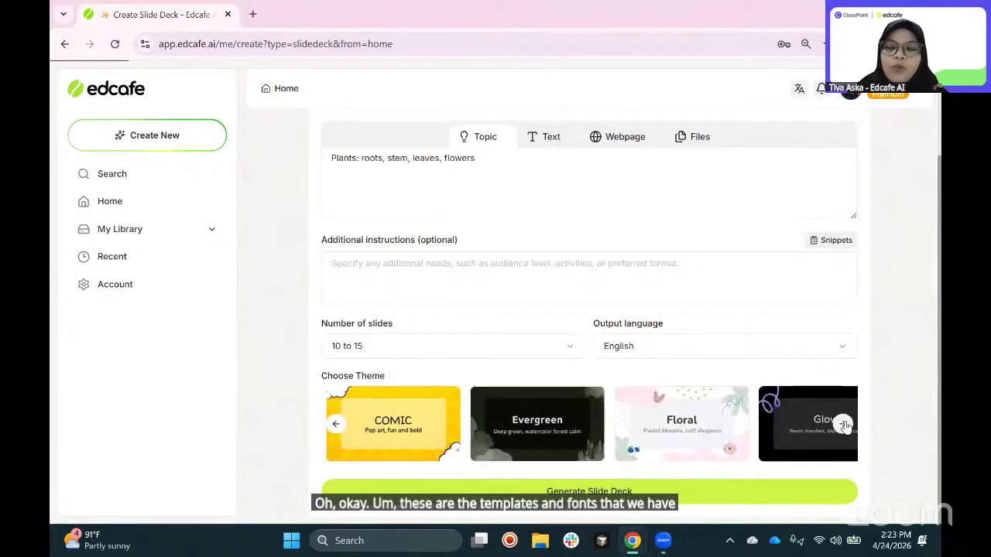
{"action": "left_click", "coordinate": [844, 425]}
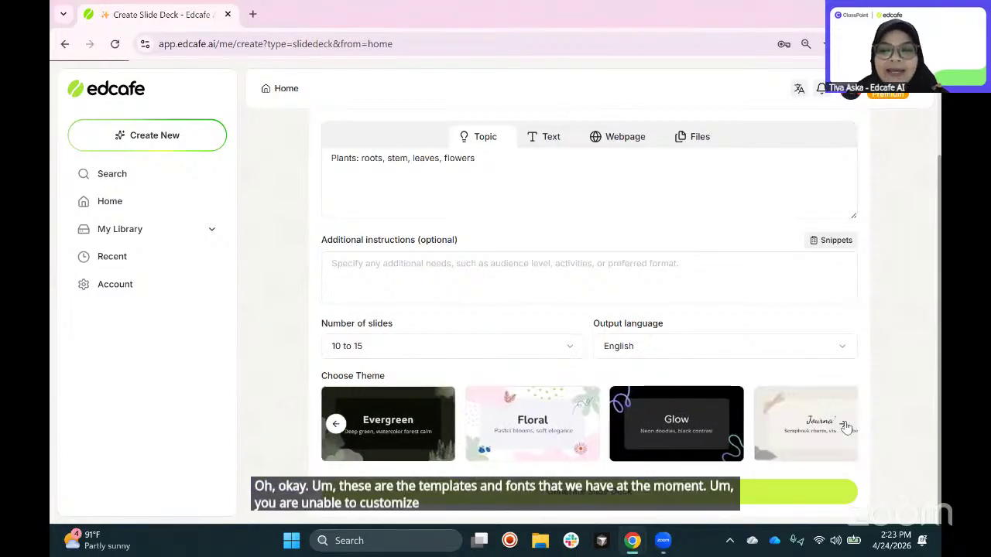
{"action": "left_click", "coordinate": [844, 425]}
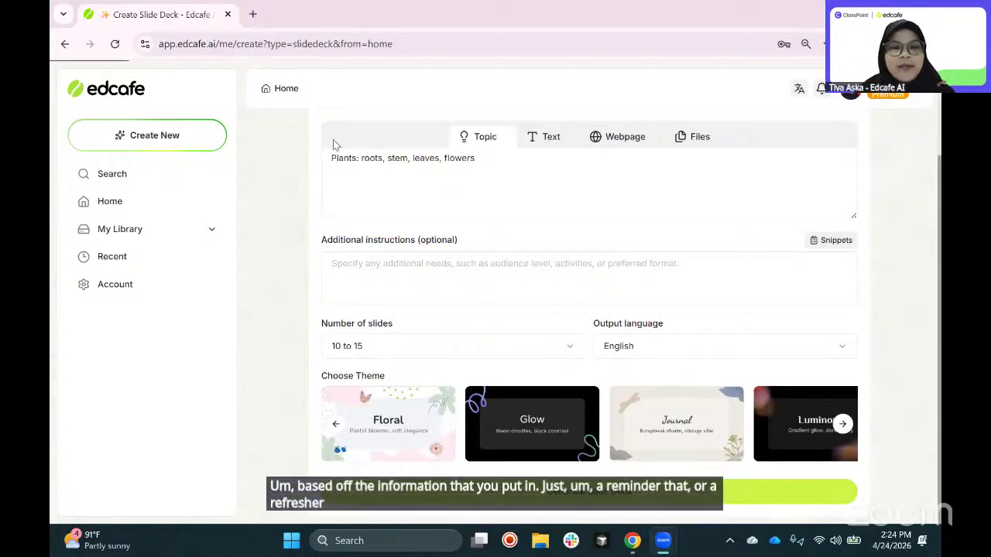
{"action": "left_click_drag", "start_coordinate": [356, 158], "coordinate": [321, 154]}
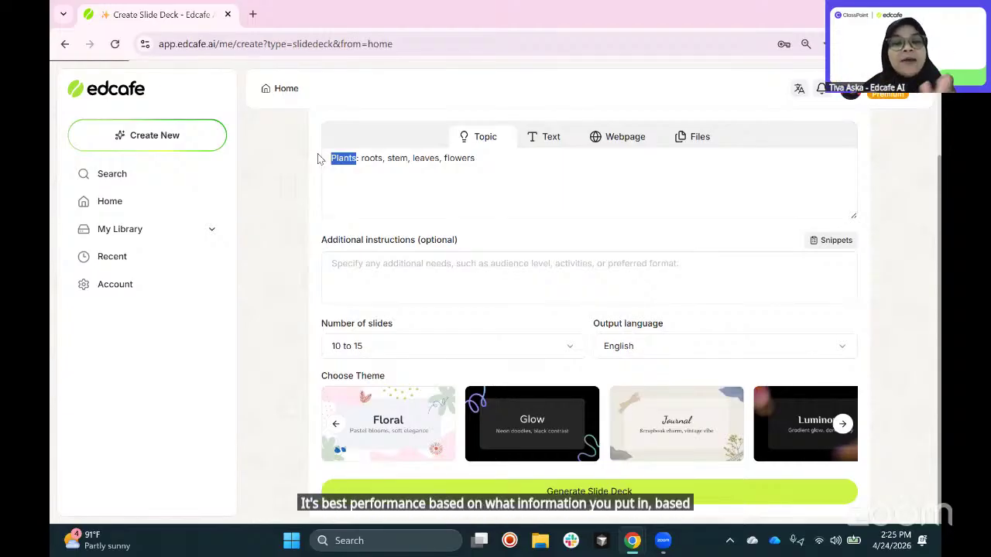
{"action": "left_click_drag", "start_coordinate": [476, 158], "coordinate": [360, 156]}
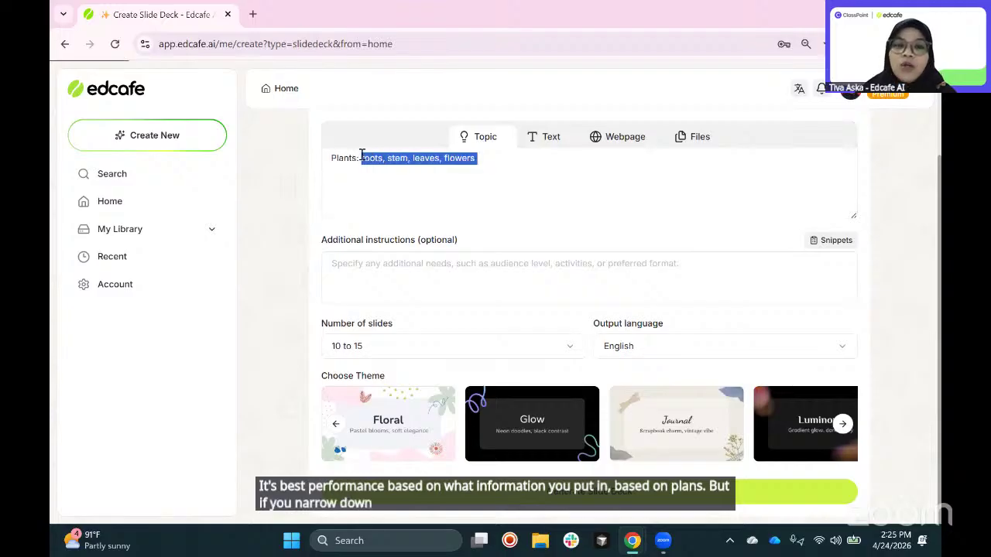
{"action": "left_click", "coordinate": [563, 182]}
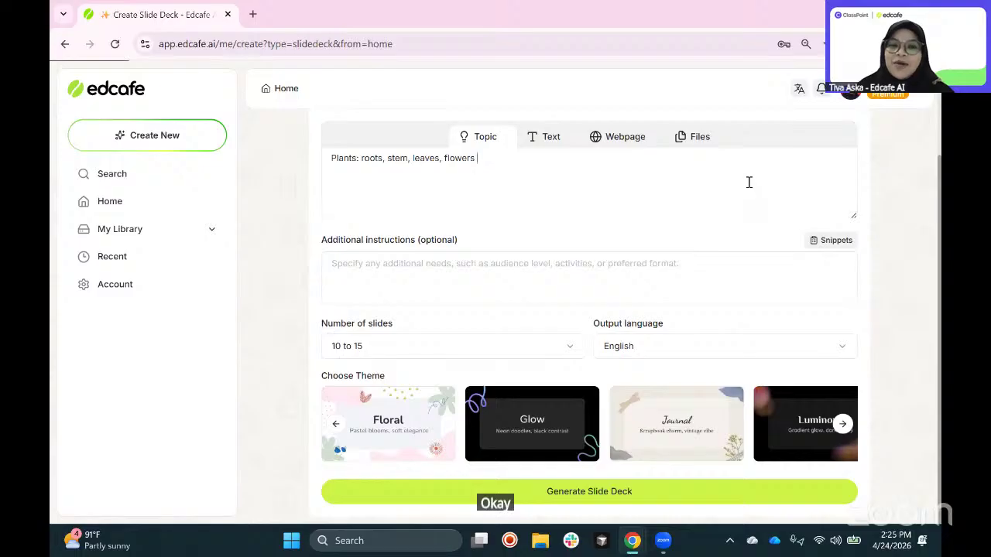
Step: Generate the slide deck and review its slides from the cover to "Types of Roots"
{"action": "left_click", "coordinate": [695, 489]}
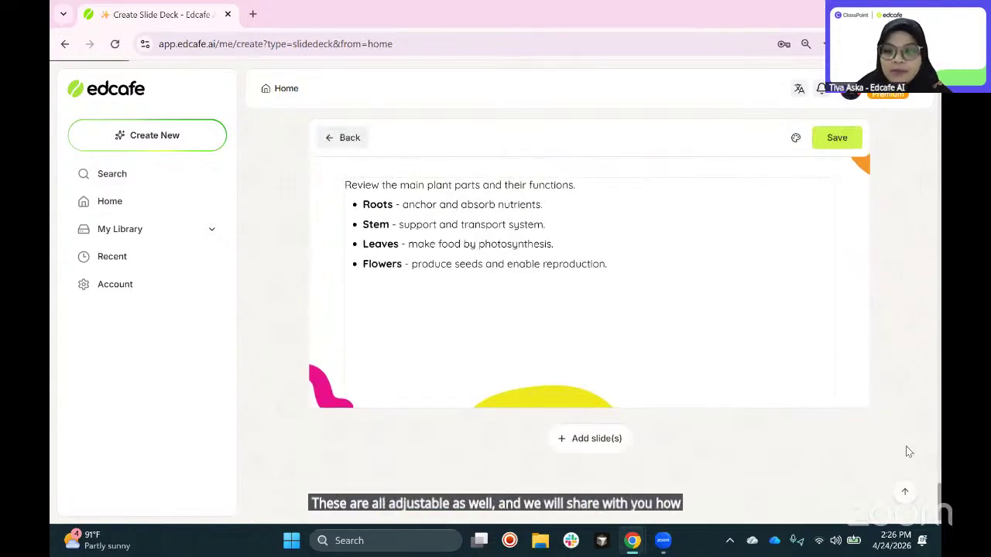
{"action": "left_click", "coordinate": [904, 494]}
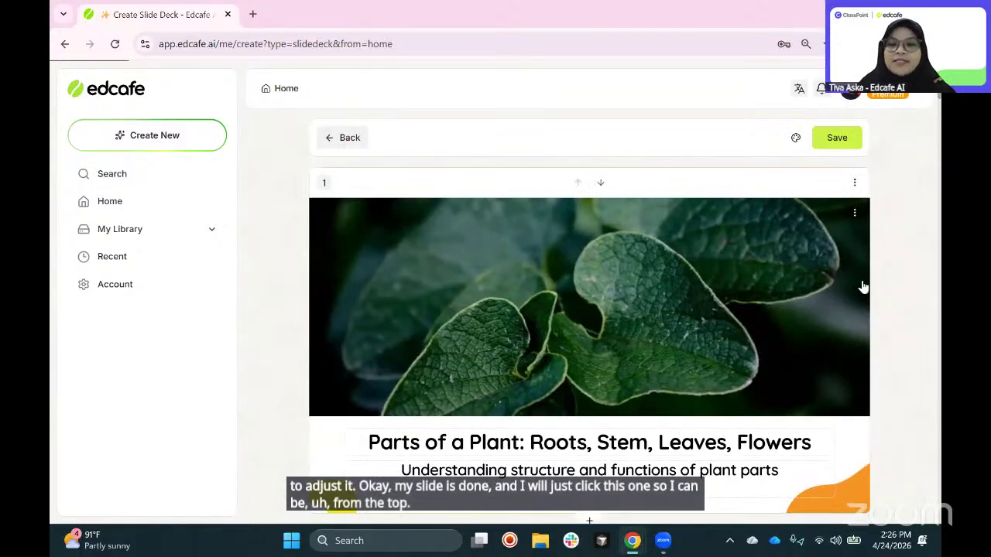
{"action": "scroll", "coordinate": [699, 280], "scroll_direction": "down", "scroll_amount": 1}
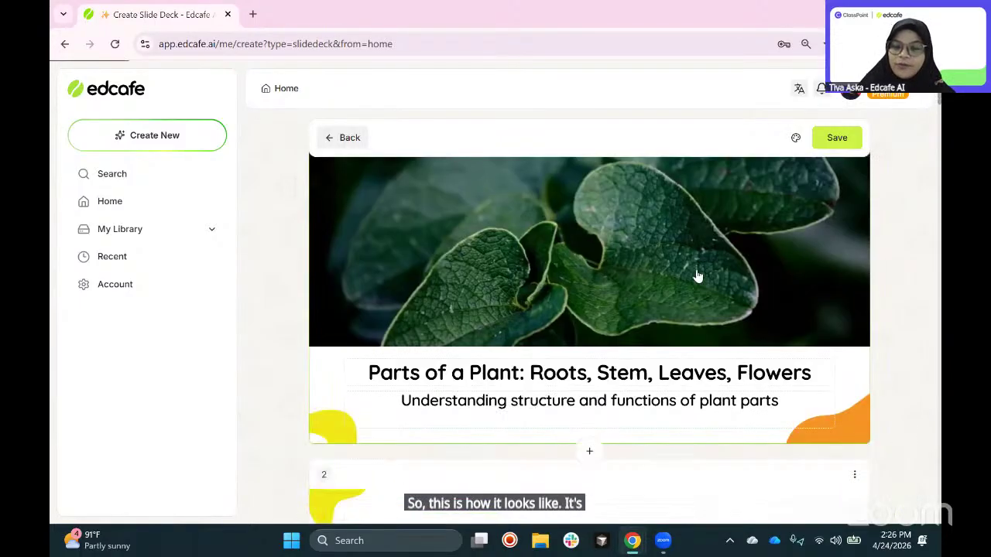
{"action": "scroll", "coordinate": [746, 350], "scroll_direction": "down", "scroll_amount": 3}
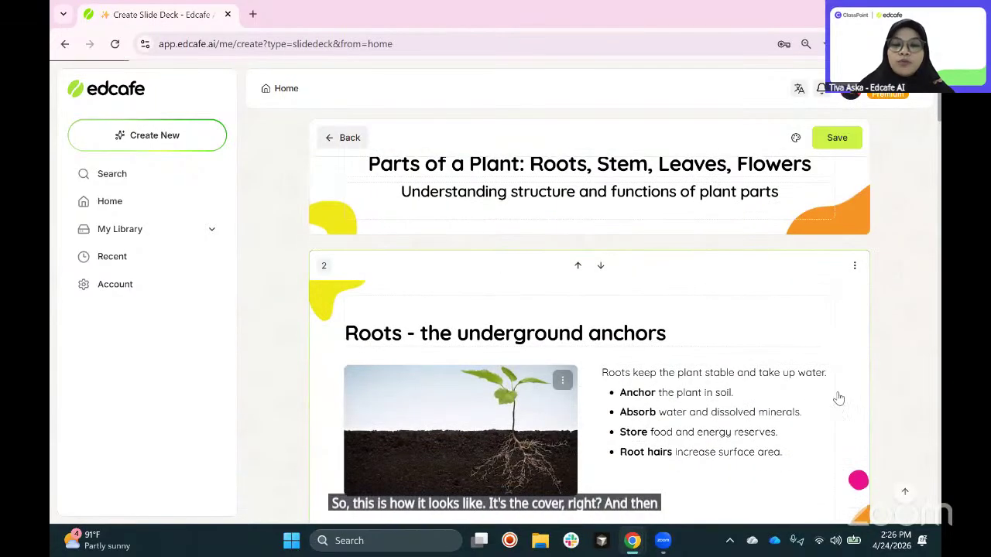
{"action": "scroll", "coordinate": [772, 380], "scroll_direction": "down", "scroll_amount": 1}
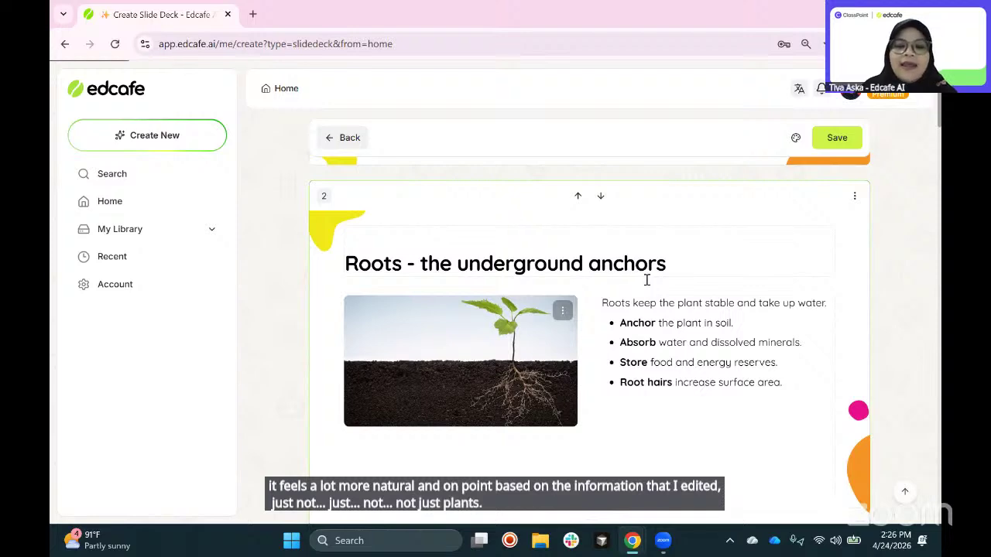
{"action": "scroll", "coordinate": [650, 279], "scroll_direction": "down", "scroll_amount": 4}
{"action": "scroll", "coordinate": [619, 335], "scroll_direction": "down", "scroll_amount": 3}
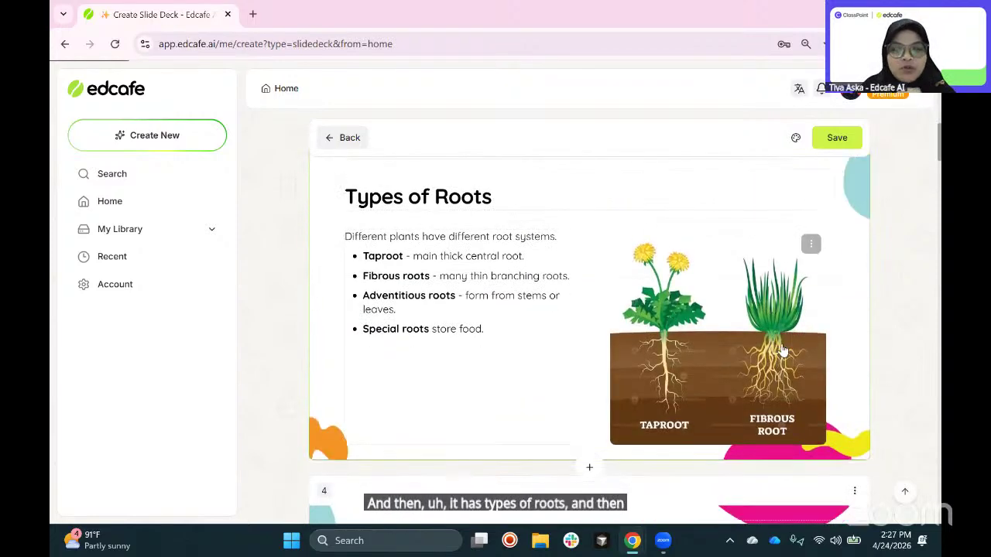
Step: Review the generated slides from "Types of Roots" to "Leaves - food factories" and check that the bullet text there can be edited
{"action": "scroll", "coordinate": [786, 341], "scroll_direction": "down", "scroll_amount": 5}
{"action": "scroll", "coordinate": [795, 333], "scroll_direction": "down", "scroll_amount": 5}
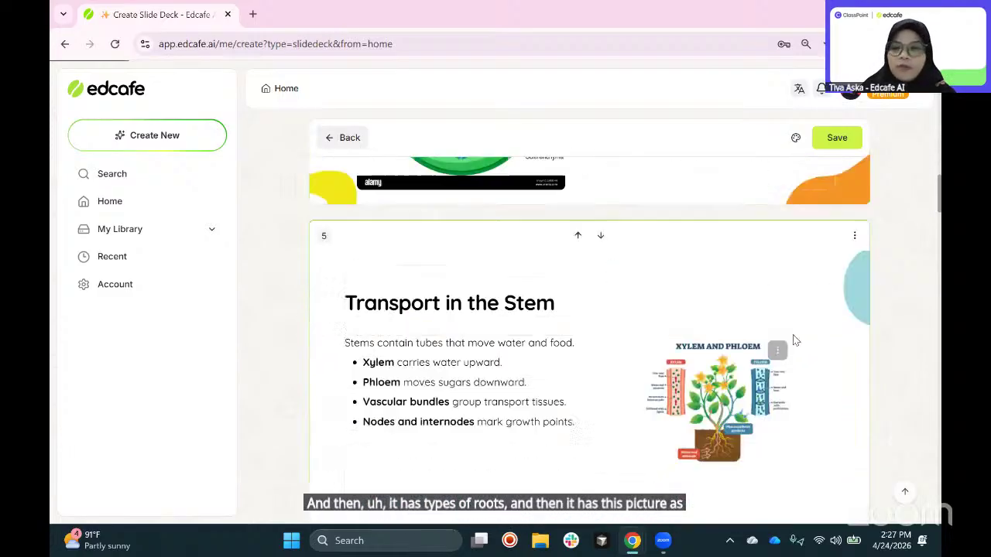
{"action": "scroll", "coordinate": [793, 340], "scroll_direction": "down", "scroll_amount": 1}
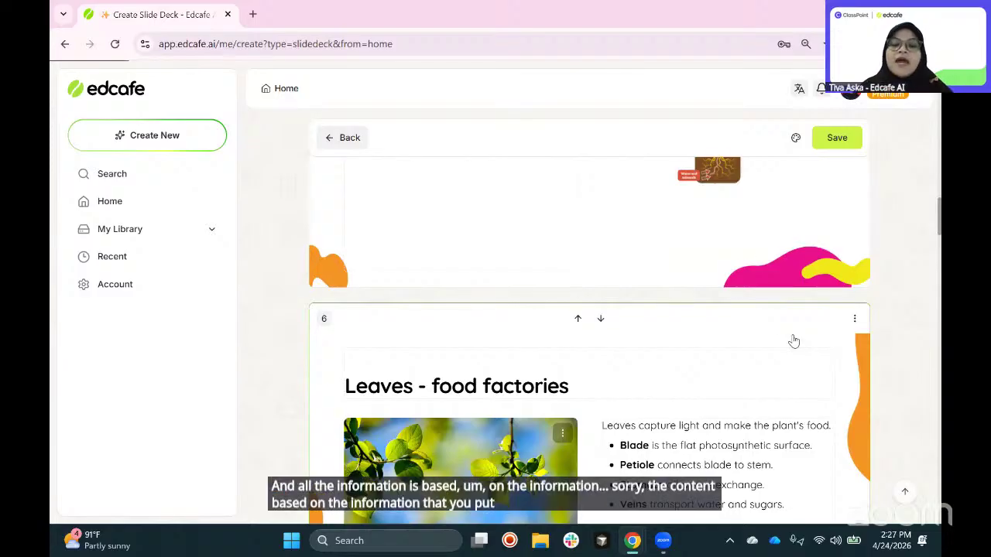
{"action": "scroll", "coordinate": [794, 340], "scroll_direction": "down", "scroll_amount": 2}
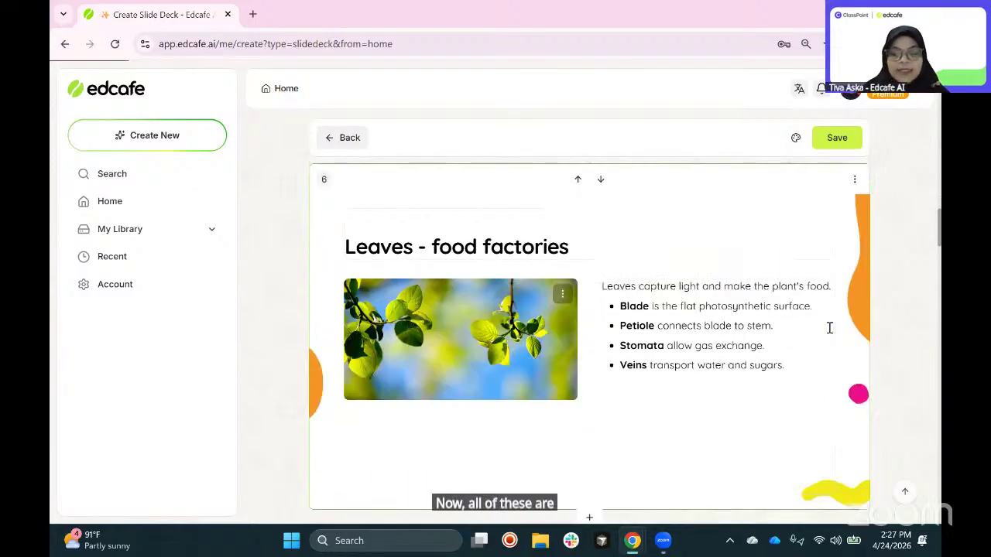
{"action": "left_click", "coordinate": [789, 352]}
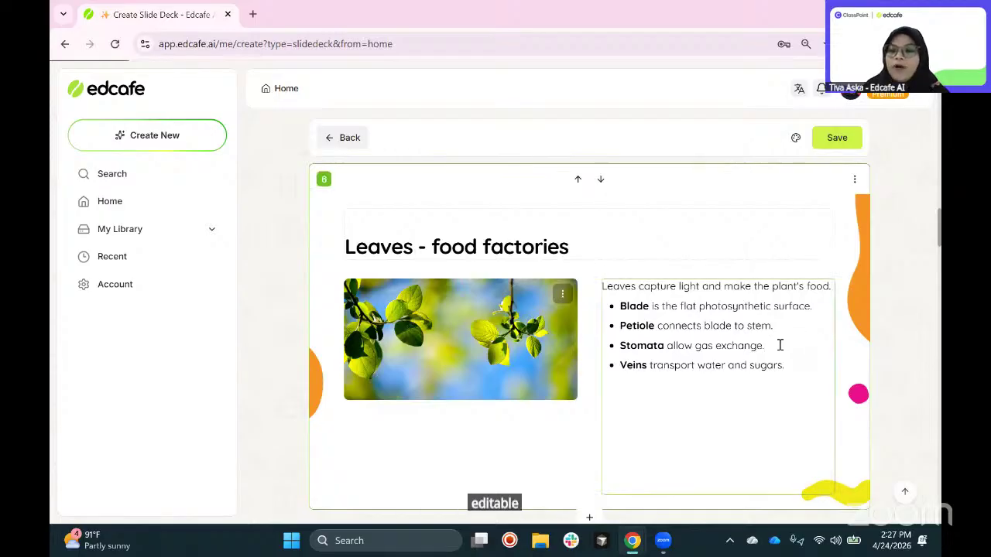
{"action": "left_click", "coordinate": [789, 359]}
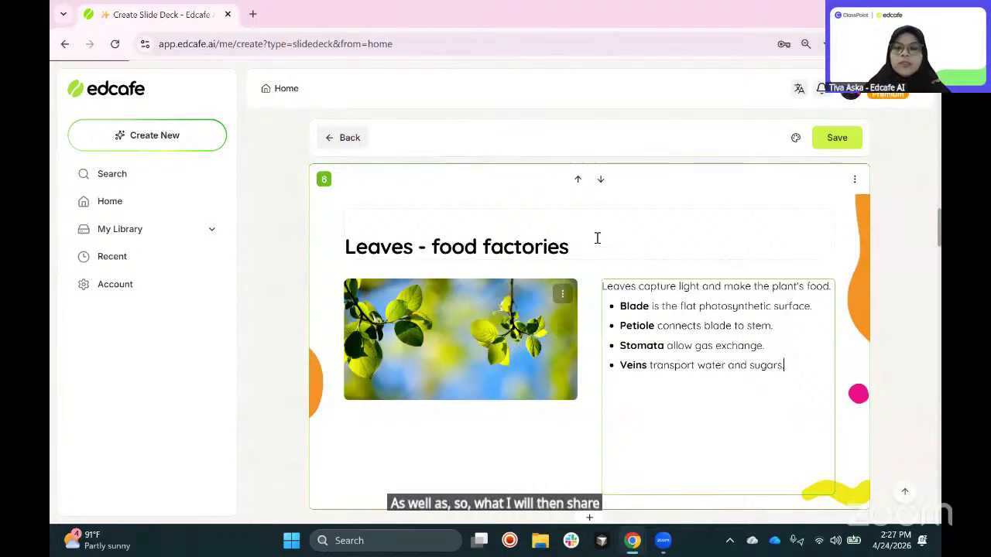
Step: Switch to the "24 April 2026" Notion workshop page and read its guide to reordering slides, changing themes and positioning images
{"action": "key", "text": "alt+Tab"}
{"action": "key", "text": "alt+Tab"}
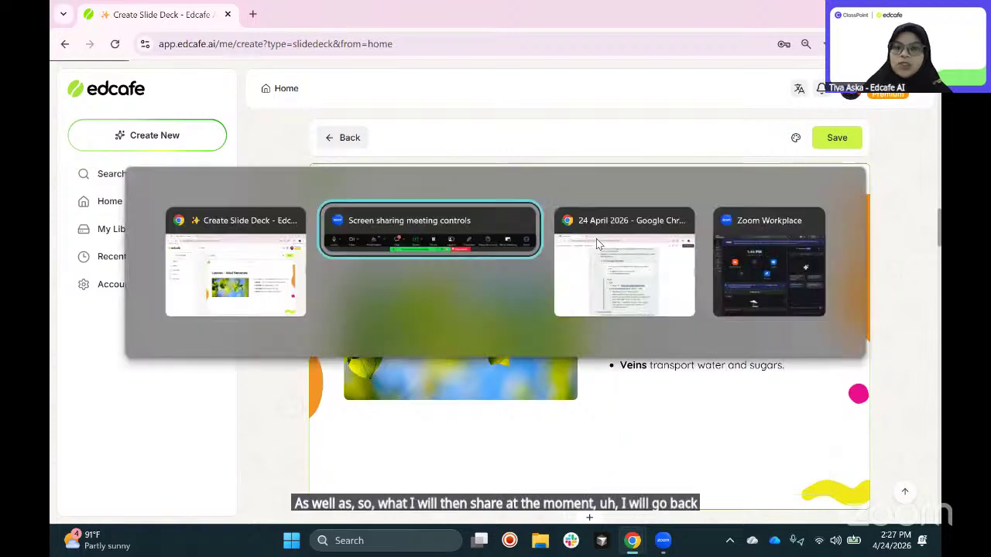
{"action": "scroll", "coordinate": [689, 229], "scroll_direction": "down", "scroll_amount": 6}
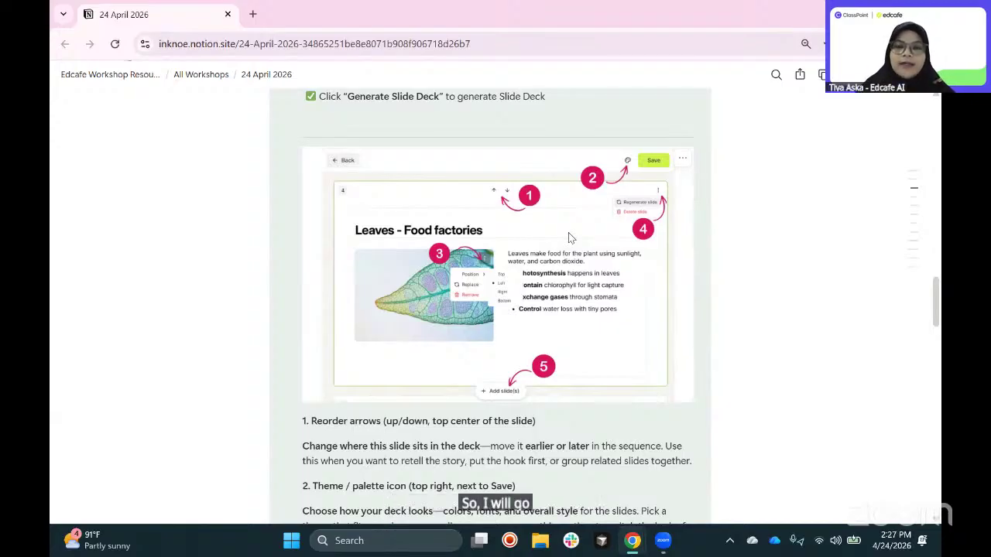
{"action": "scroll", "coordinate": [467, 208], "scroll_direction": "down", "scroll_amount": 2}
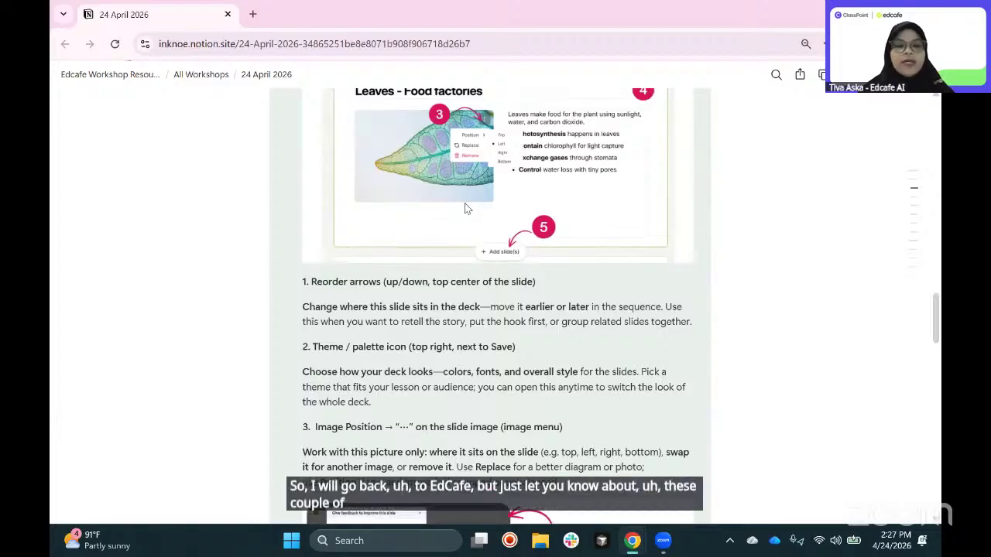
{"action": "scroll", "coordinate": [503, 314], "scroll_direction": "down", "scroll_amount": 1}
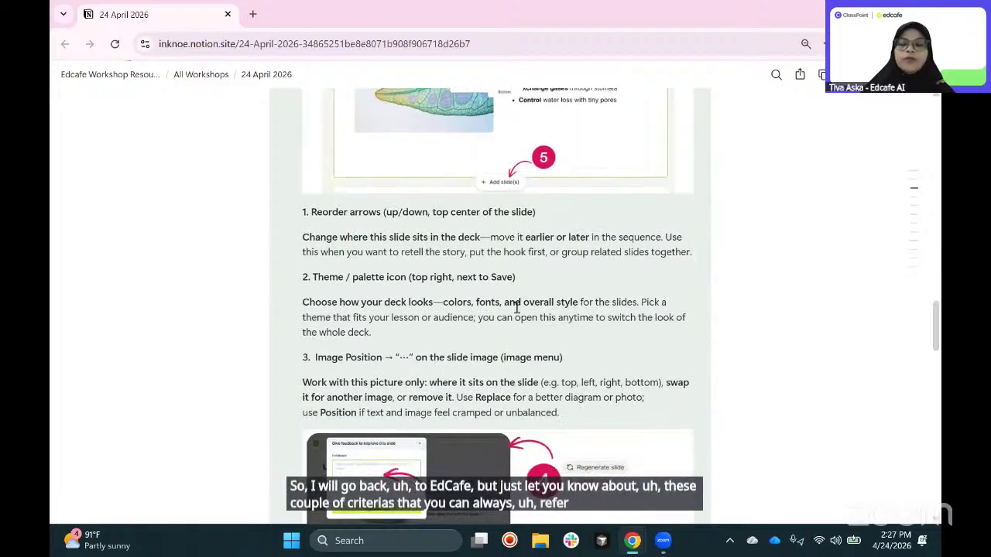
Step: Return to Edcafe and move the "Leaves - food factories" slide one position earlier in the deck
{"action": "key", "text": "alt+Tab"}
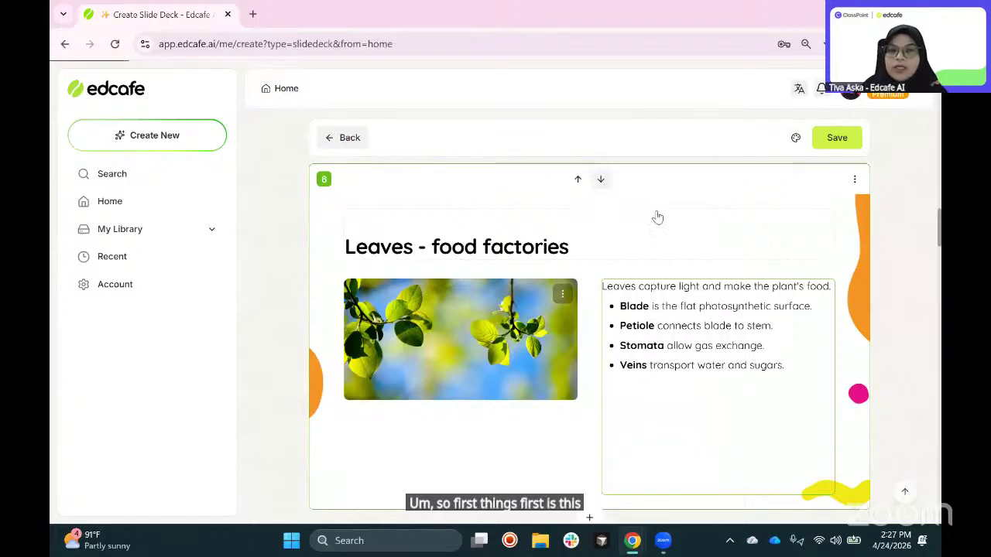
{"action": "scroll", "coordinate": [591, 240], "scroll_direction": "up", "scroll_amount": 1}
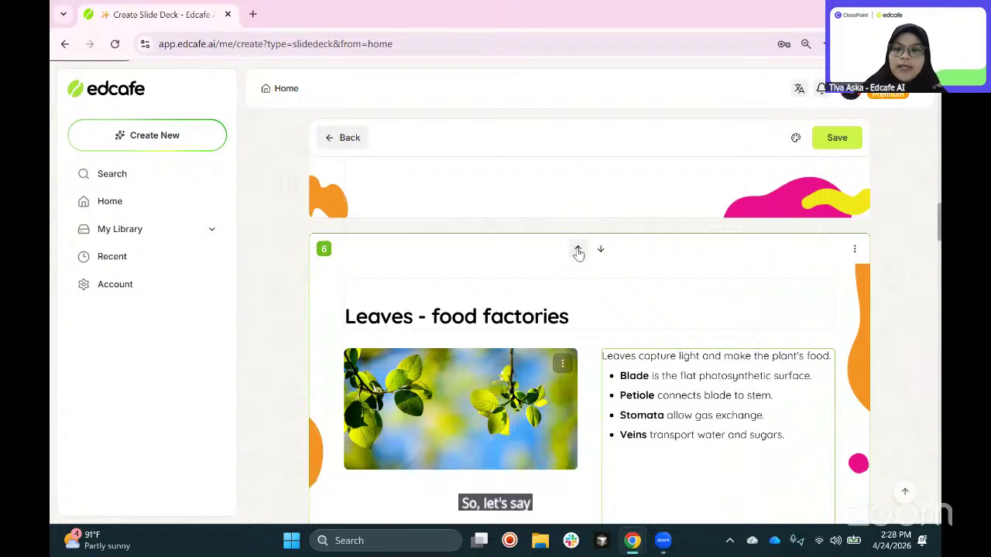
{"action": "left_click", "coordinate": [578, 251]}
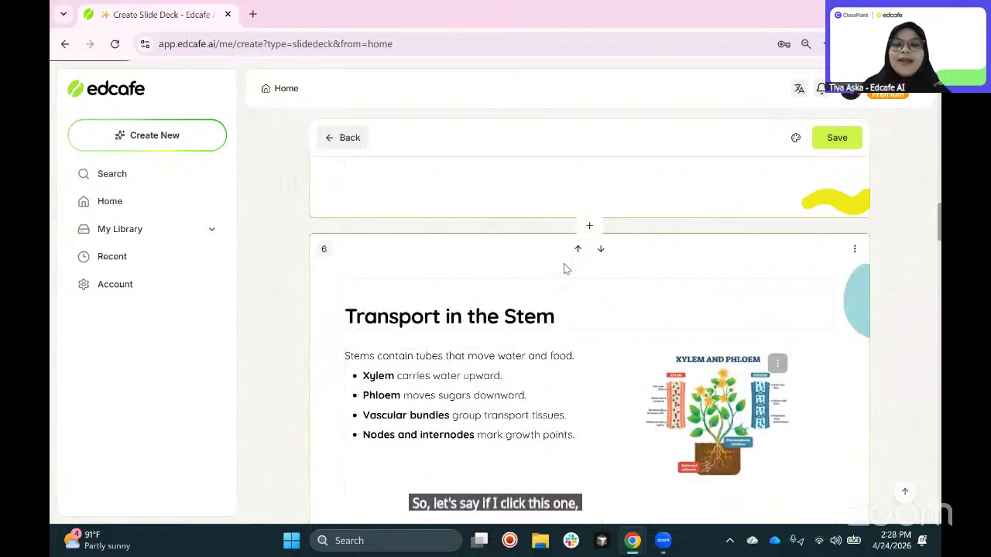
{"action": "scroll", "coordinate": [538, 273], "scroll_direction": "up", "scroll_amount": 4}
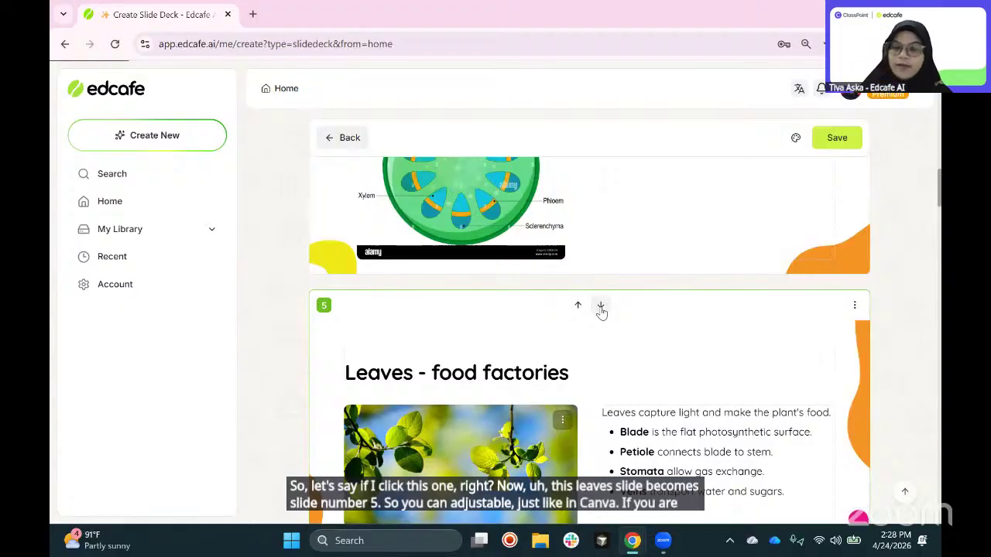
Step: Replace the image on the "Leaves - food factories" slide with the searched photo of bright green leaves against a pale sky
{"action": "scroll", "coordinate": [583, 302], "scroll_direction": "down", "scroll_amount": 2}
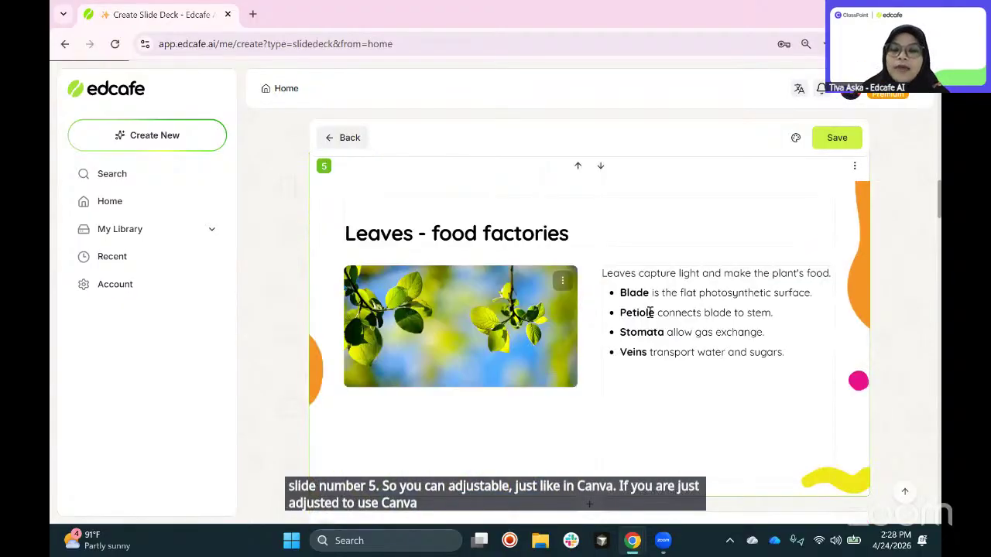
{"action": "left_click", "coordinate": [481, 298]}
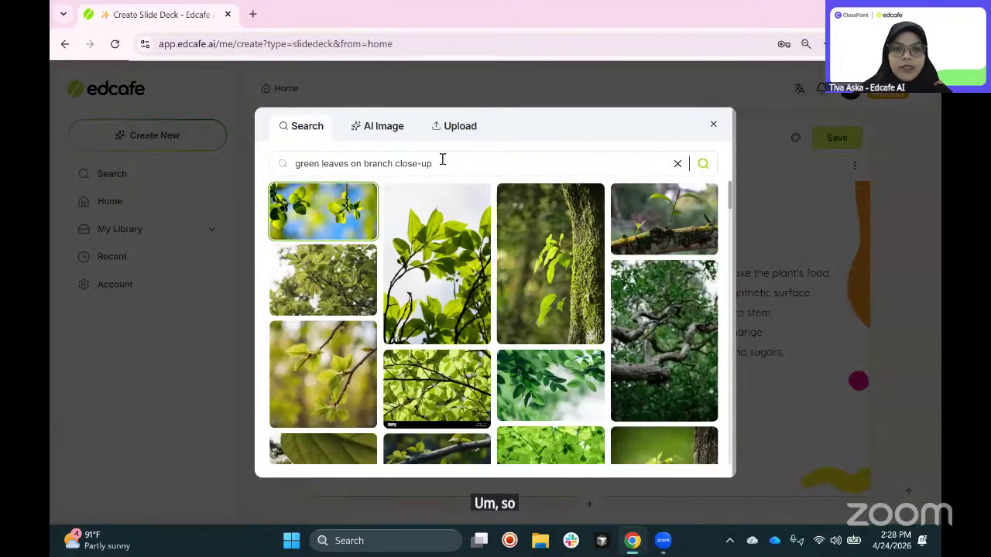
{"action": "scroll", "coordinate": [565, 279], "scroll_direction": "down", "scroll_amount": 3}
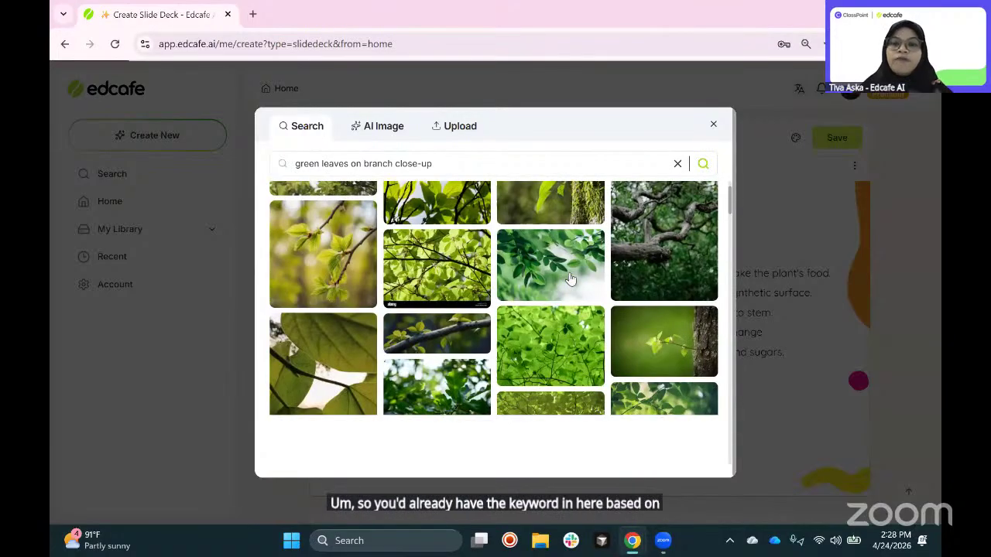
{"action": "scroll", "coordinate": [570, 279], "scroll_direction": "down", "scroll_amount": 3}
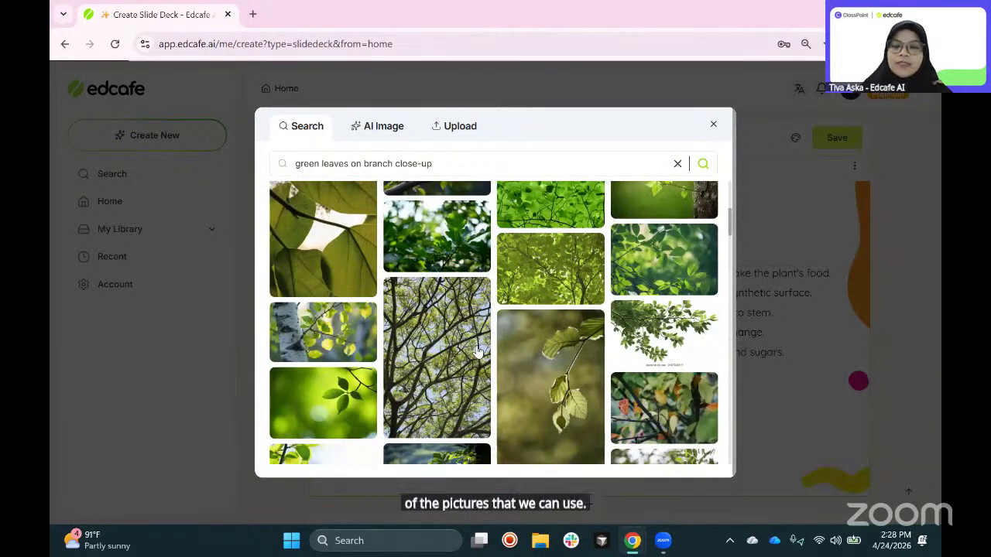
{"action": "left_click", "coordinate": [478, 352]}
{"action": "left_click", "coordinate": [480, 297]}
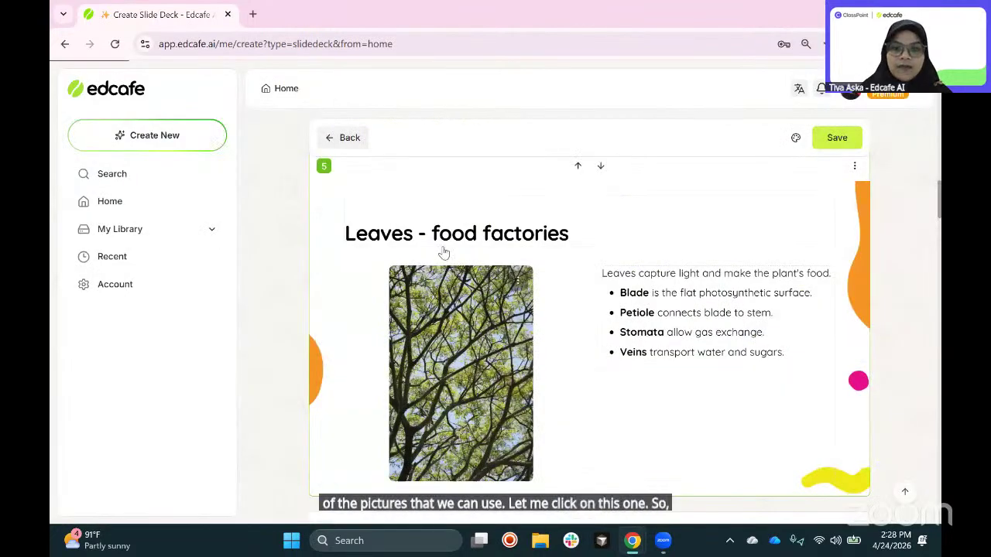
{"action": "left_click", "coordinate": [444, 246]}
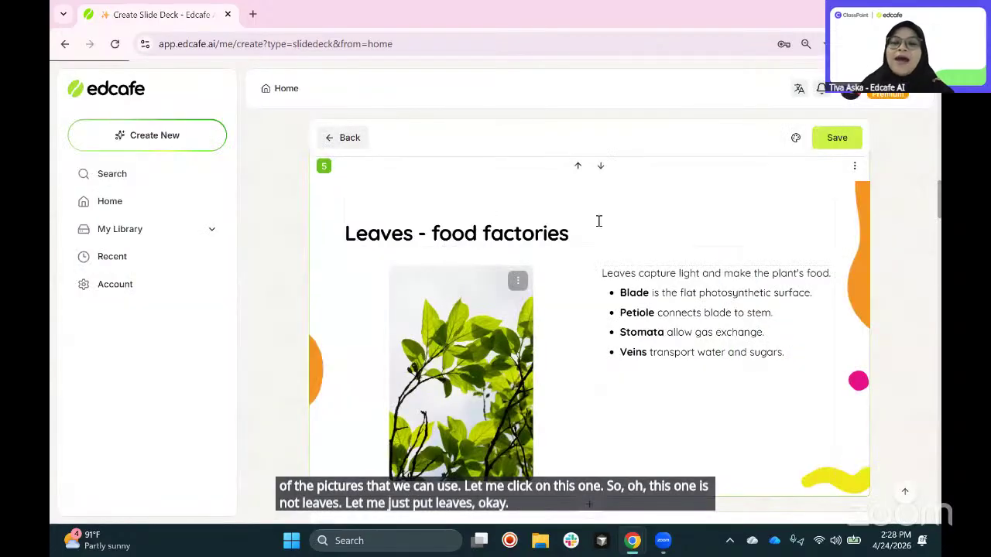
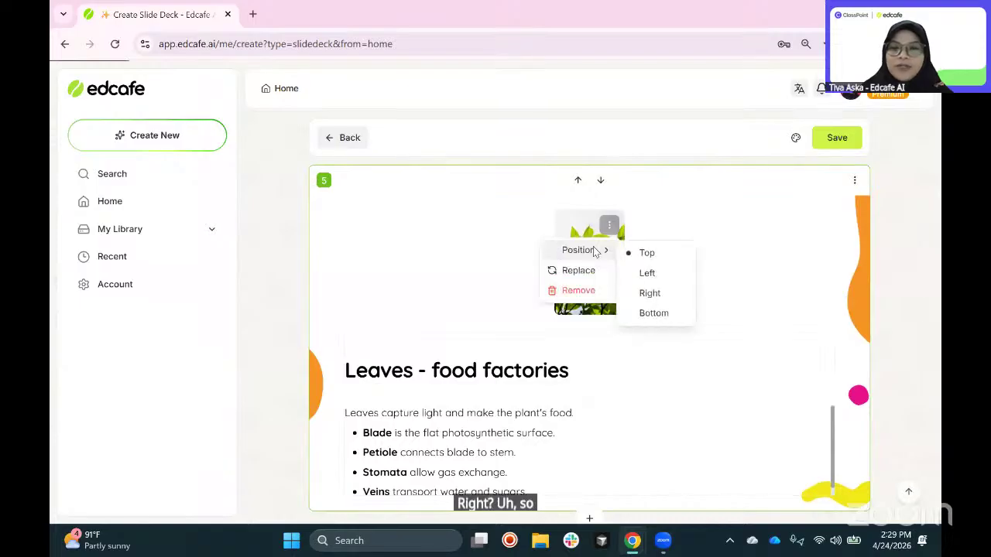
Step: Set the position of the leaf image on the "Leaves - food factories" slide to Right
{"action": "left_click", "coordinate": [650, 294]}
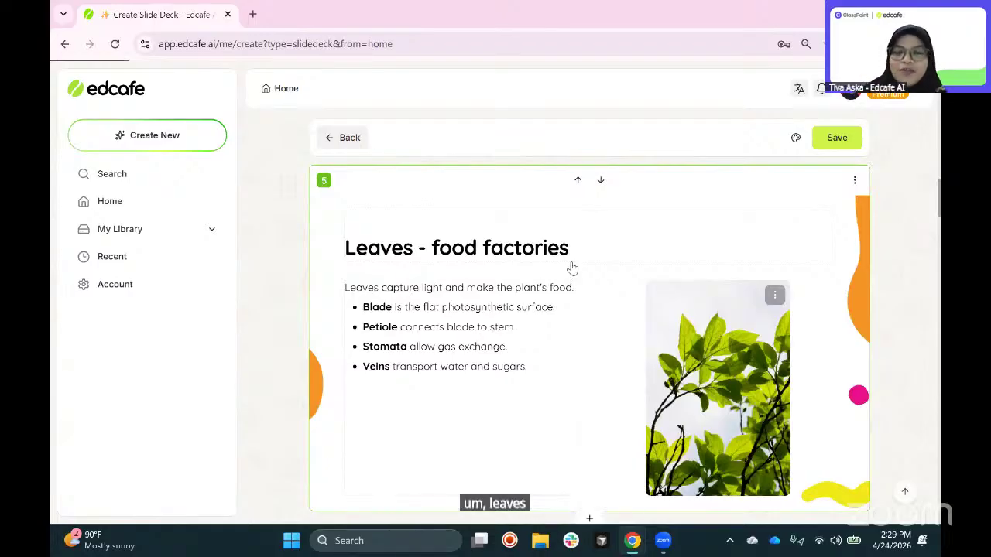
{"action": "scroll", "coordinate": [540, 268], "scroll_direction": "down", "scroll_amount": 1}
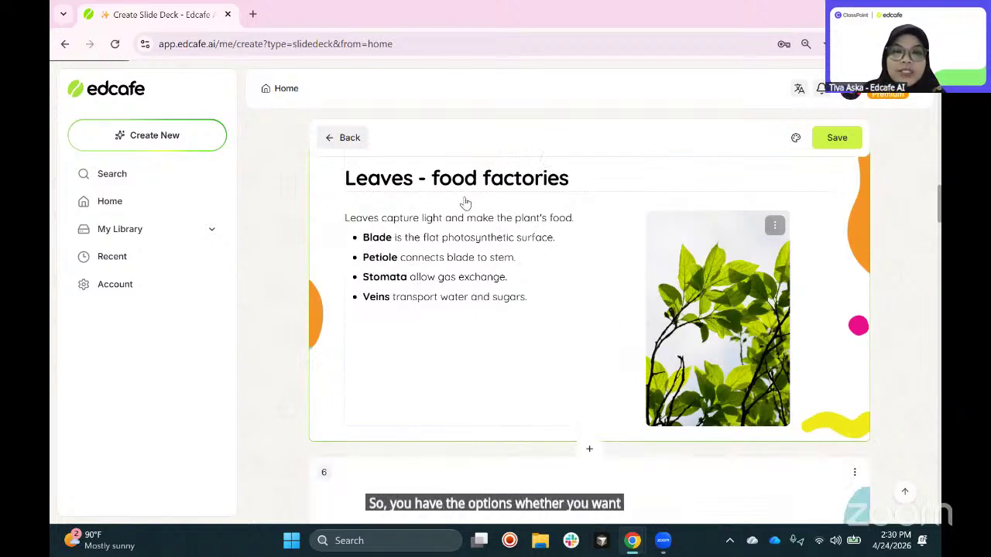
{"action": "scroll", "coordinate": [487, 247], "scroll_direction": "up", "scroll_amount": 1}
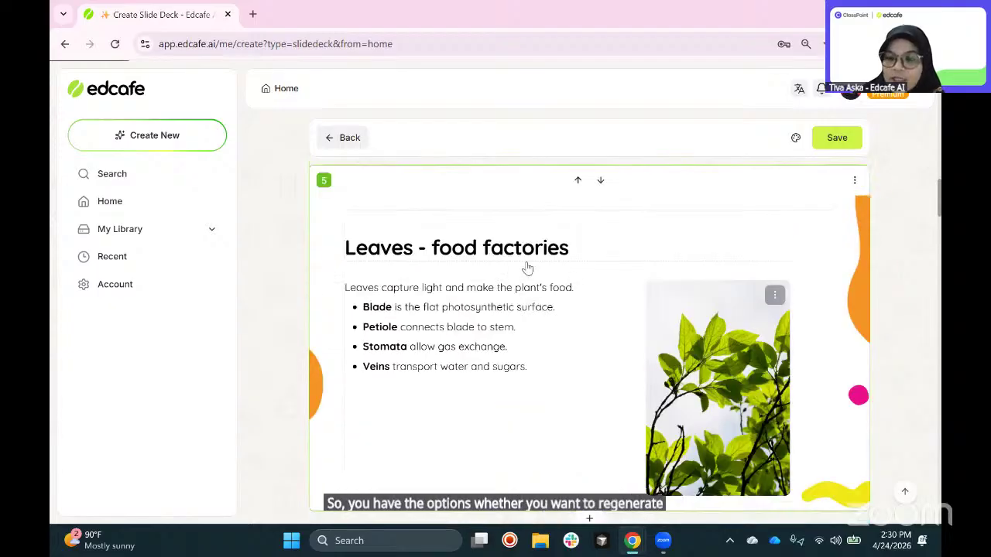
{"action": "scroll", "coordinate": [600, 445], "scroll_direction": "down", "scroll_amount": 1}
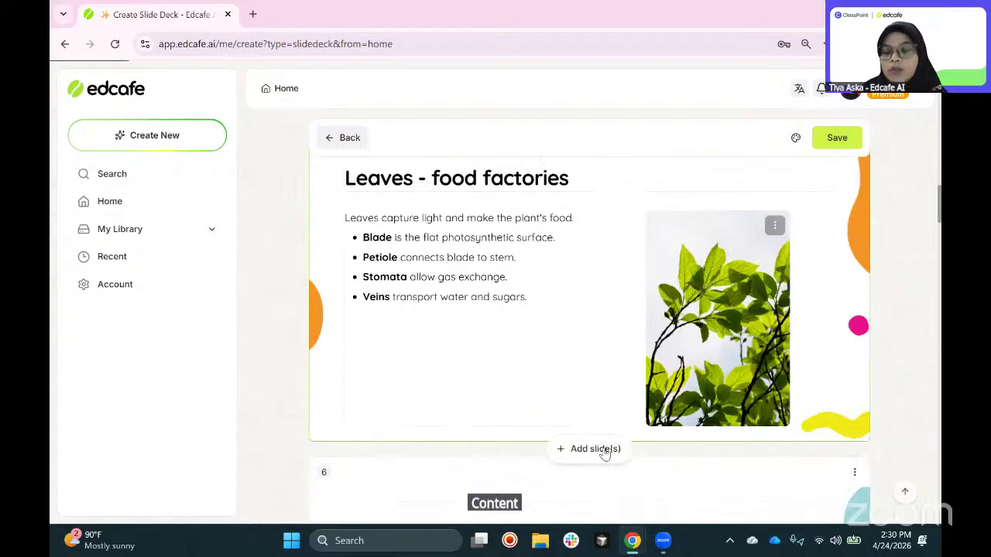
{"action": "scroll", "coordinate": [618, 400], "scroll_direction": "up", "scroll_amount": 1}
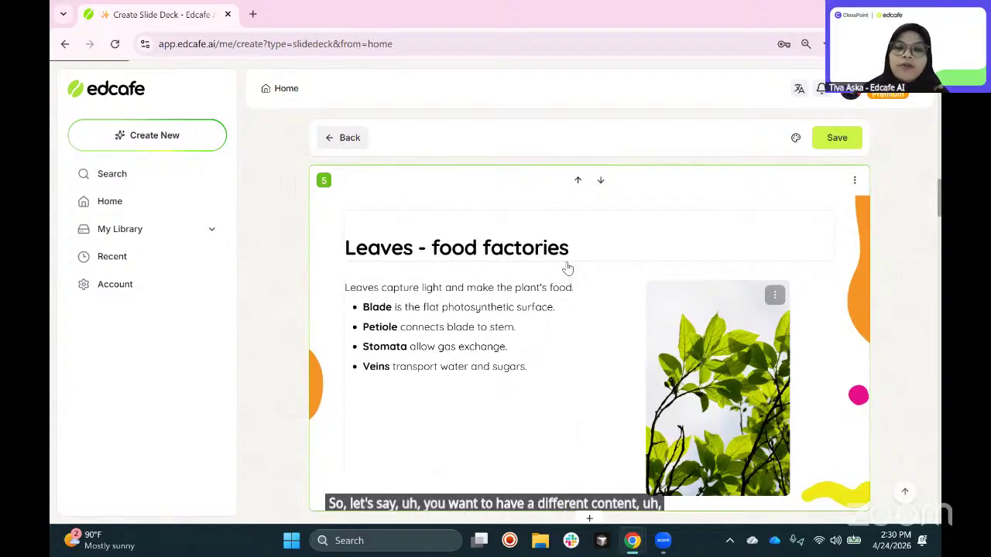
Step: Regenerate the "Leaves - food factories" slide with the feedback "Leaves - food factories - change the content and expand the samples a bit"
{"action": "left_click_drag", "start_coordinate": [592, 248], "coordinate": [431, 248]}
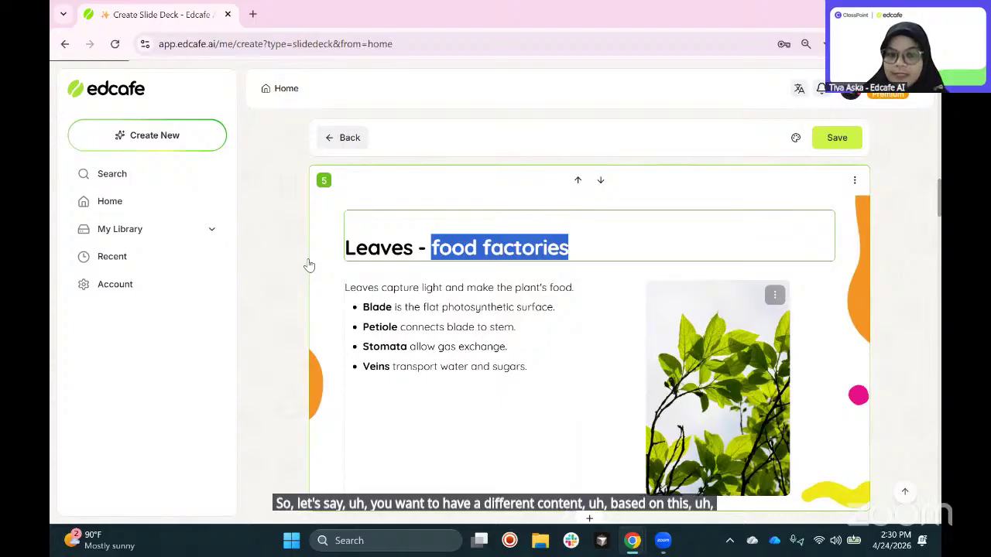
{"action": "left_click_drag", "start_coordinate": [313, 268], "coordinate": [313, 263]}
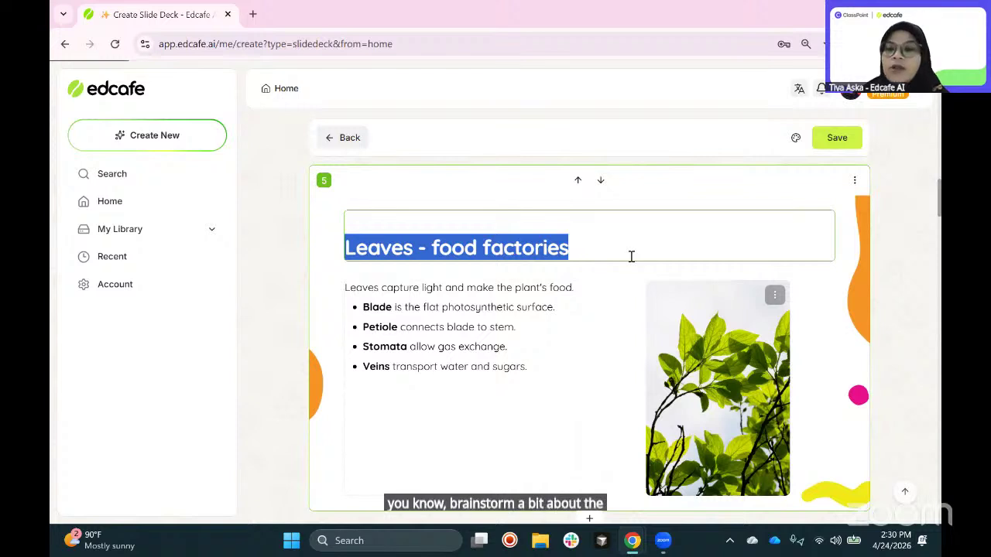
{"action": "left_click", "coordinate": [855, 182]}
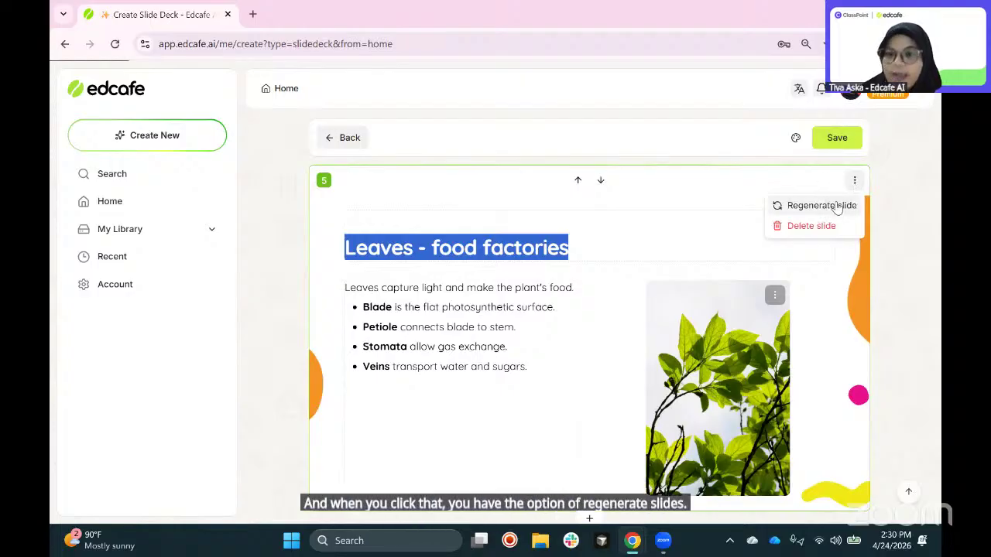
{"action": "left_click", "coordinate": [836, 206]}
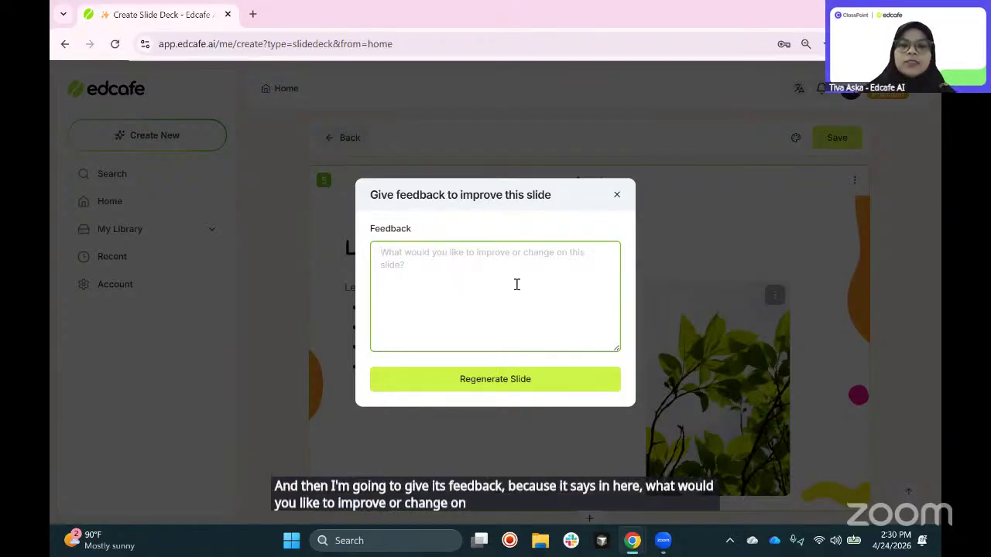
{"action": "type", "text": "# Leaves - food factories"}
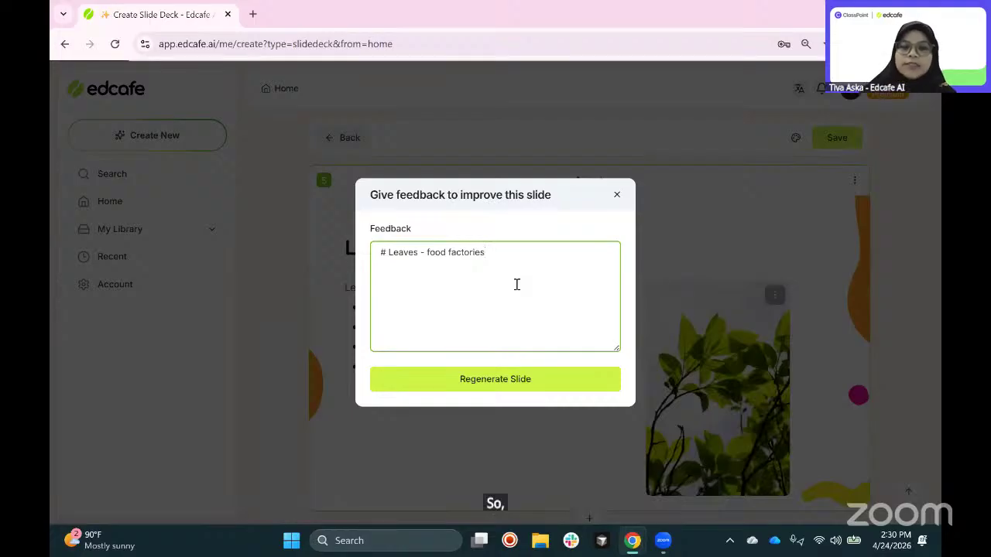
{"action": "key", "text": "BackSpace"}
{"action": "key", "text": "BackSpace"}
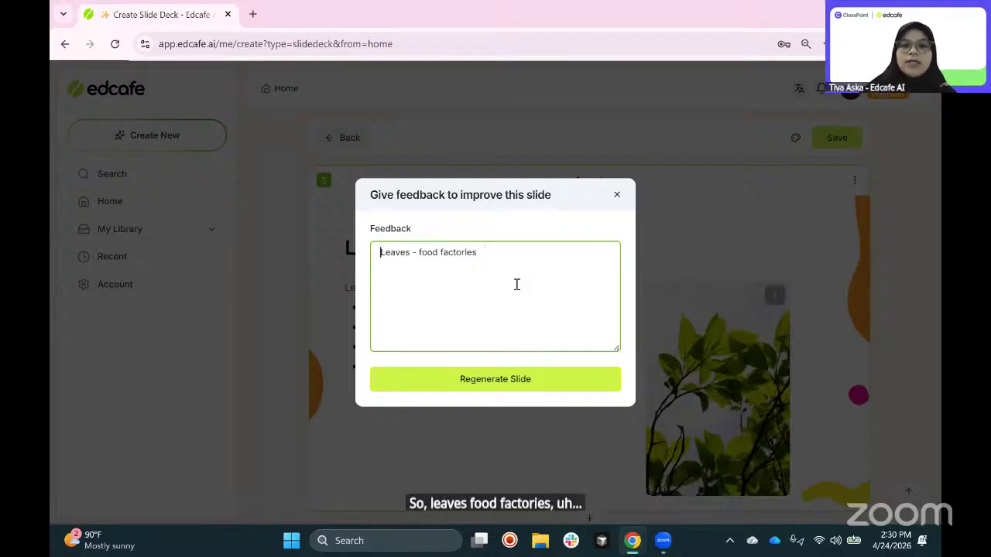
{"action": "type", "text": "- change the"}
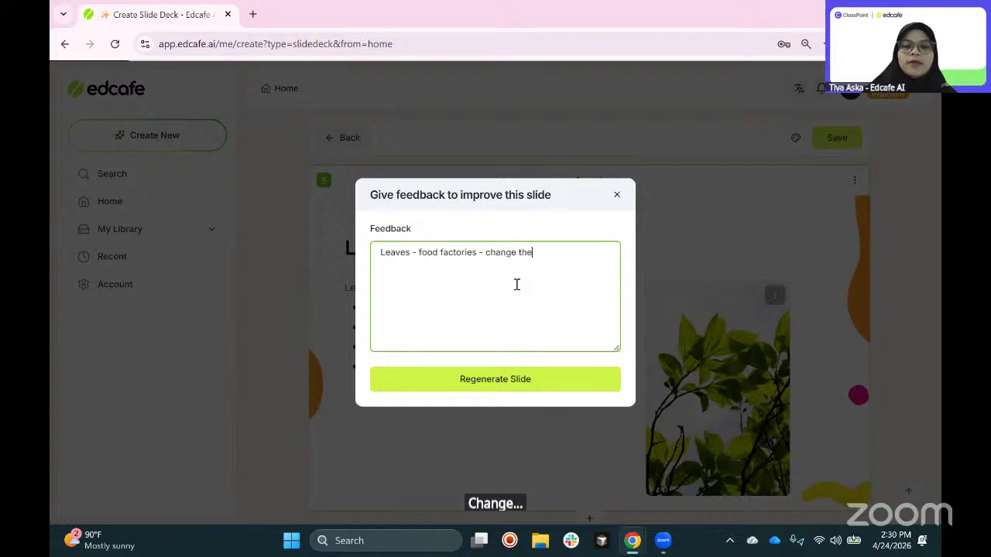
{"action": "type", "text": " content and e"}
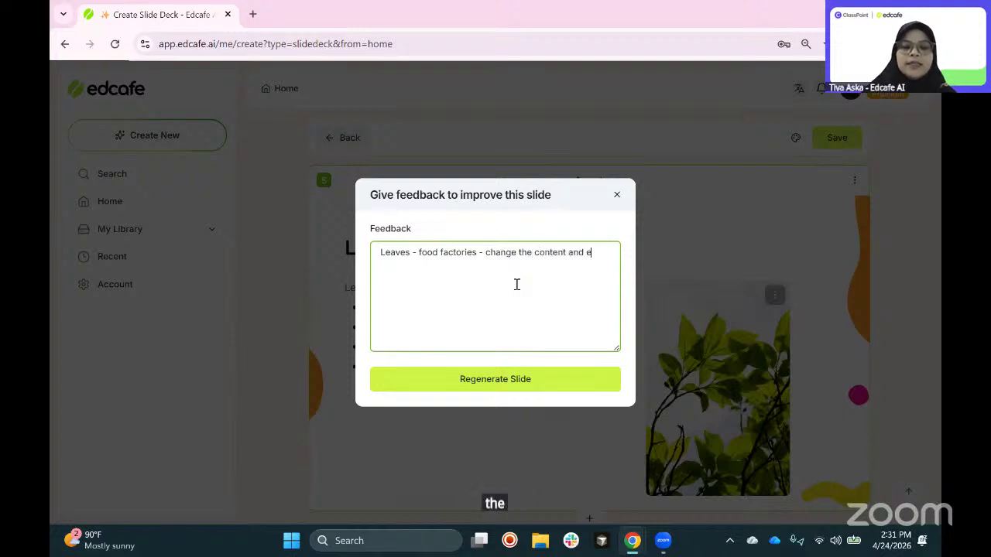
{"action": "type", "text": "xpand the sample"}
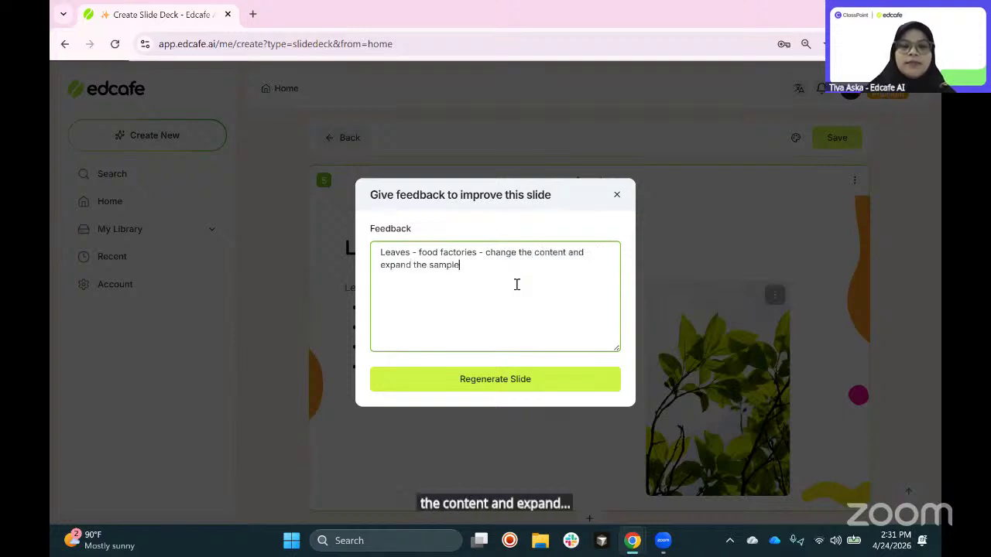
{"action": "type", "text": "s a bit"}
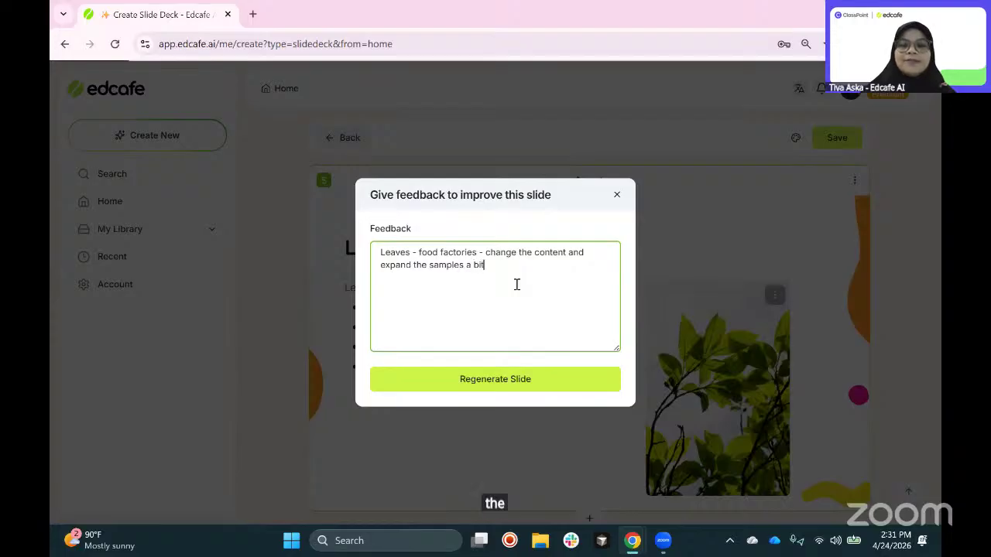
{"action": "left_click", "coordinate": [527, 384]}
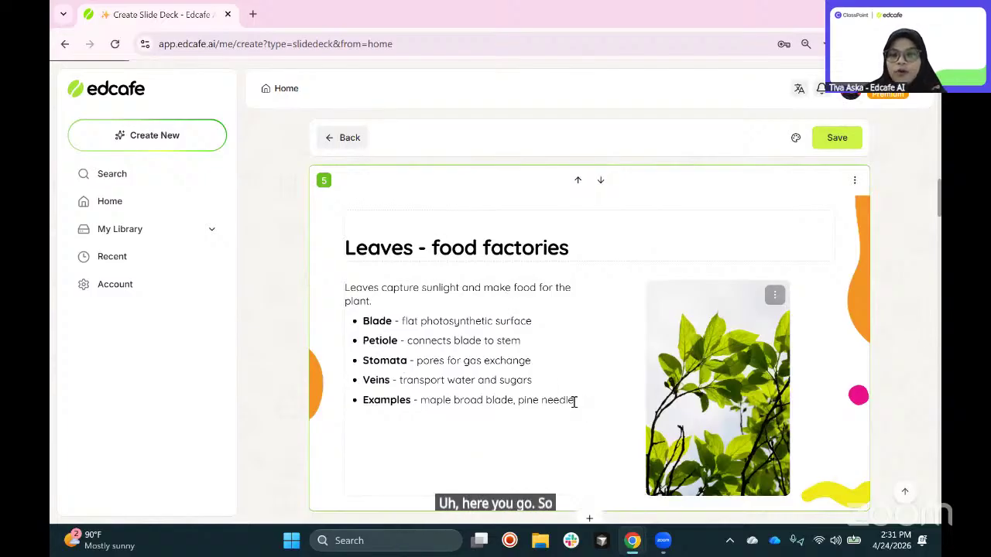
Step: Review the regenerated bullet list, its examples line and the title on the "Leaves - food factories" slide
{"action": "left_click_drag", "start_coordinate": [574, 400], "coordinate": [405, 401]}
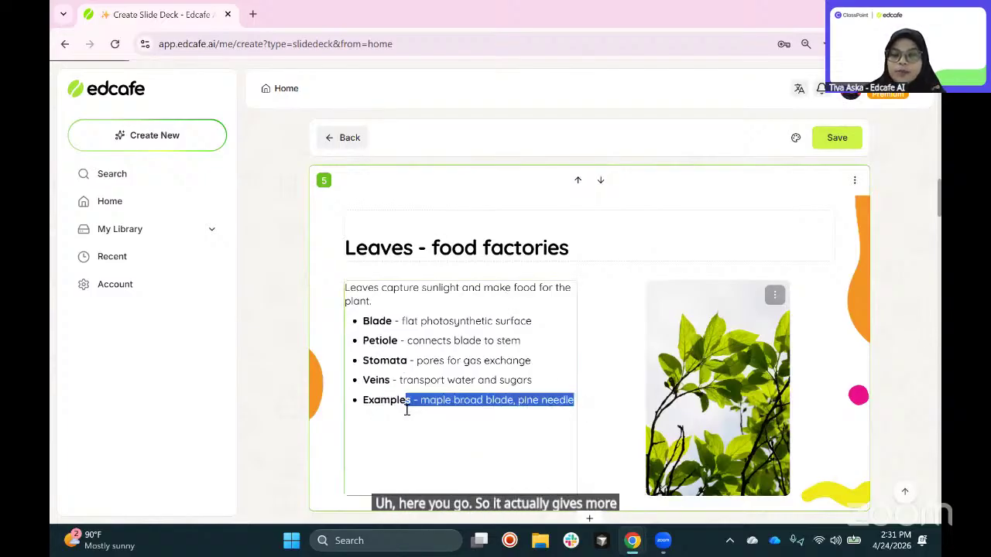
{"action": "left_click", "coordinate": [406, 317]}
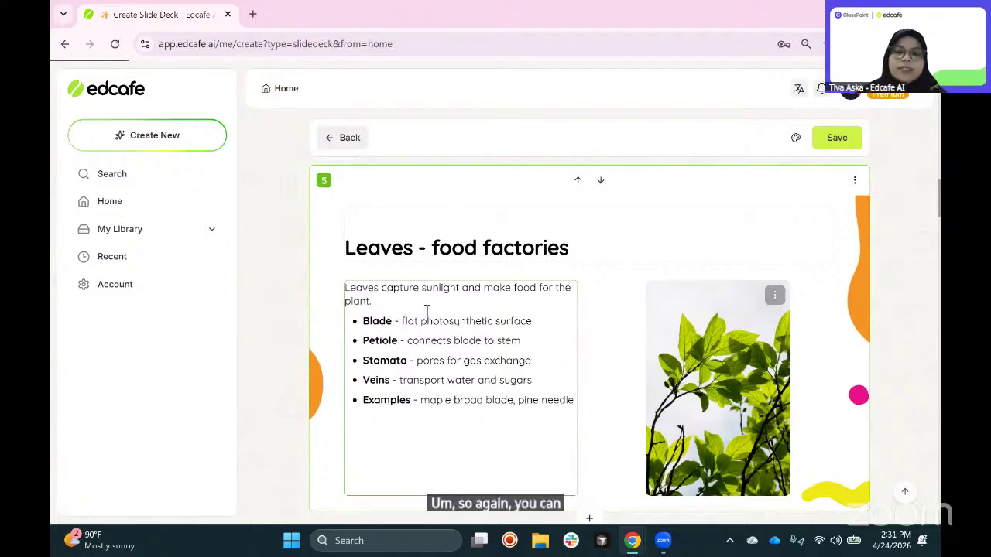
{"action": "left_click", "coordinate": [424, 246]}
{"action": "left_click", "coordinate": [403, 246]}
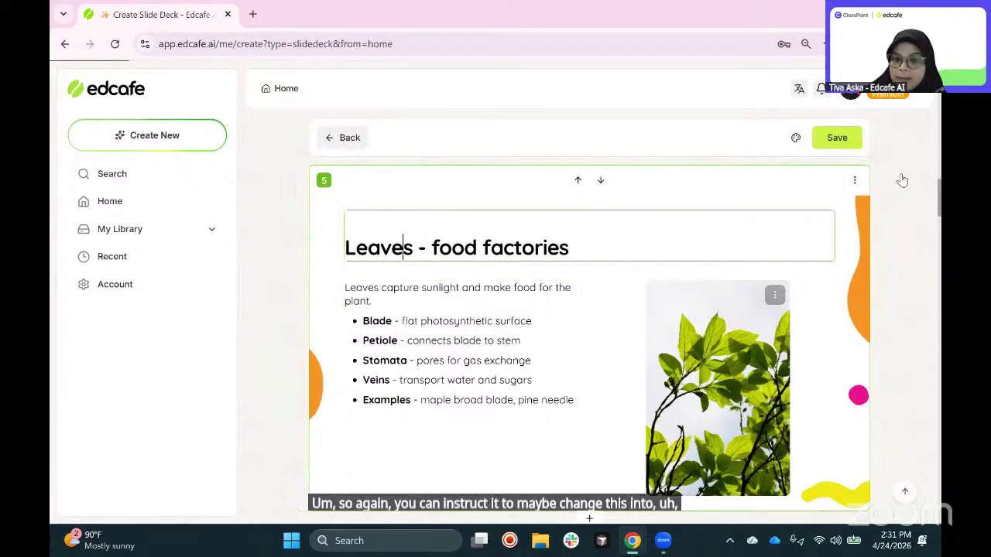
{"action": "key", "text": "shift+Left"}
{"action": "key", "text": "shift+Left"}
{"action": "key", "text": "shift+Left"}
{"action": "key", "text": "shift+Left"}
Step: Regenerate the "Leaves - food factories" slide with the feedback "can you change this slide into exaplanation of stem"
{"action": "left_click", "coordinate": [854, 181]}
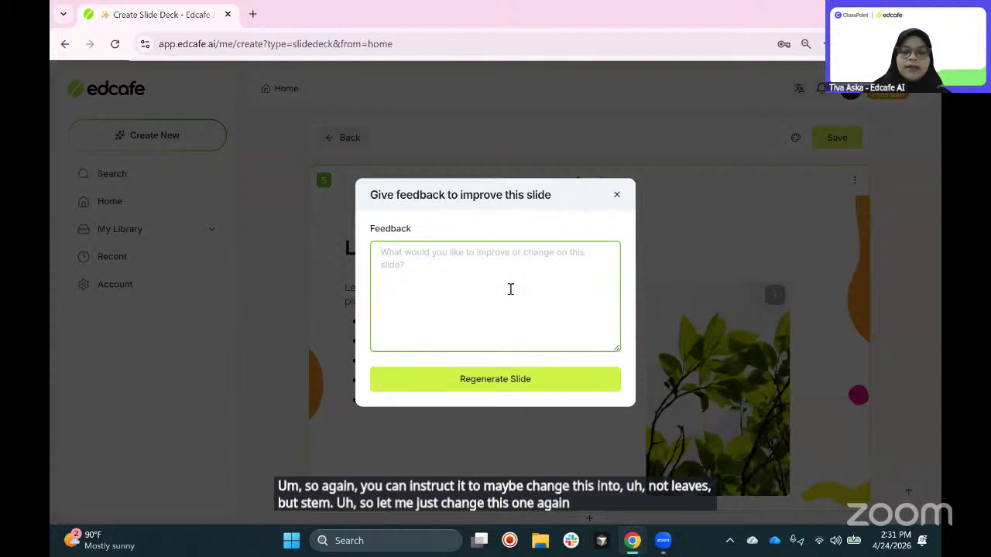
{"action": "type", "text": "can you cha"}
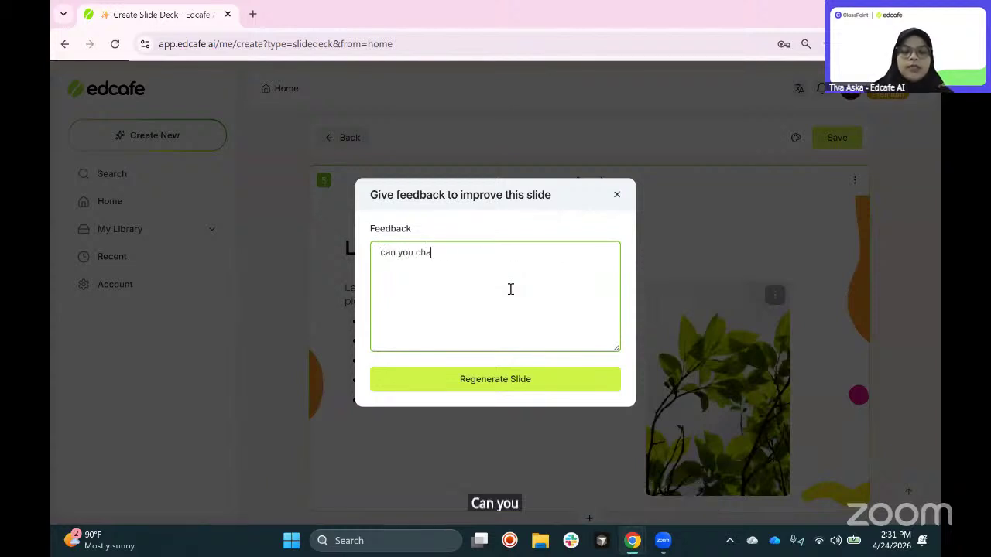
{"action": "type", "text": "nge this slide in"}
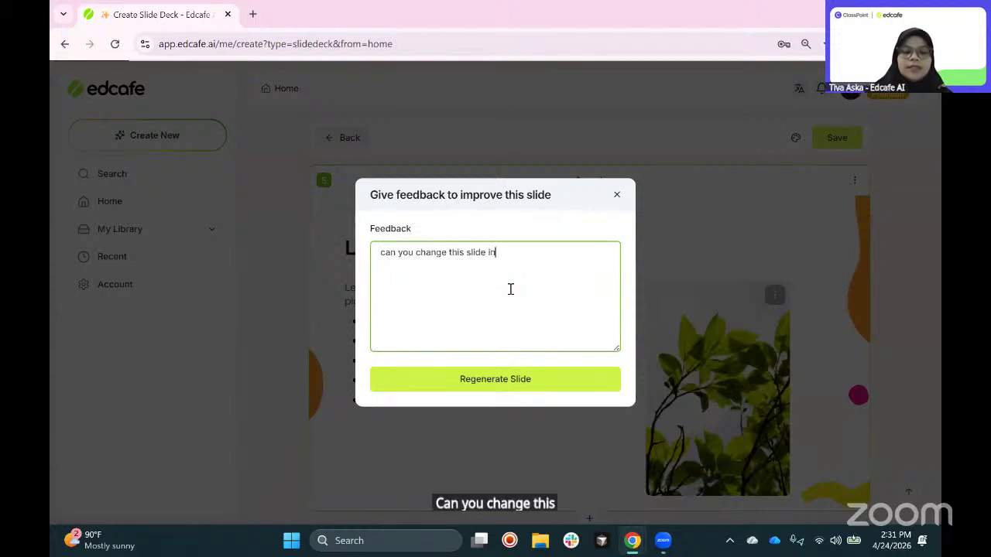
{"action": "type", "text": "to explanat"}
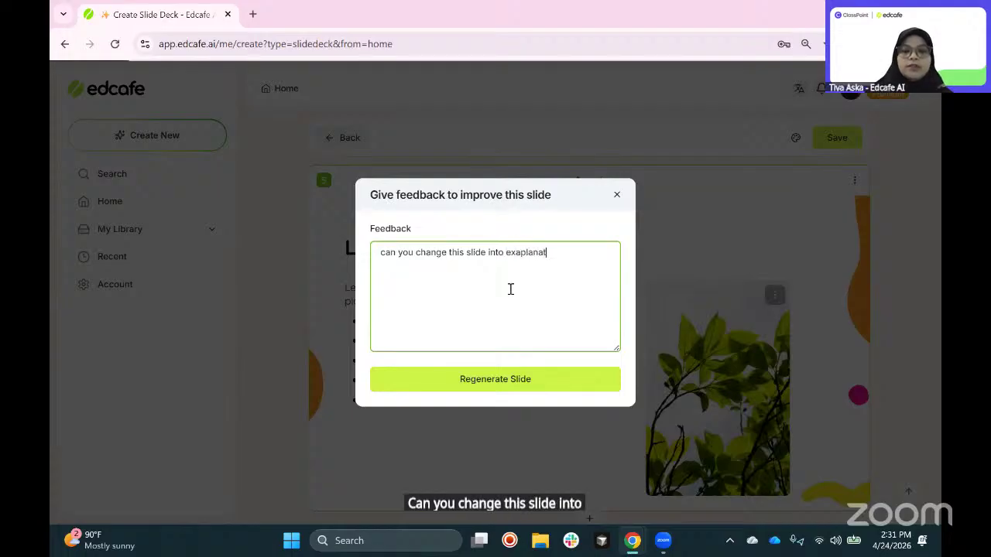
{"action": "type", "text": "ion of ste"}
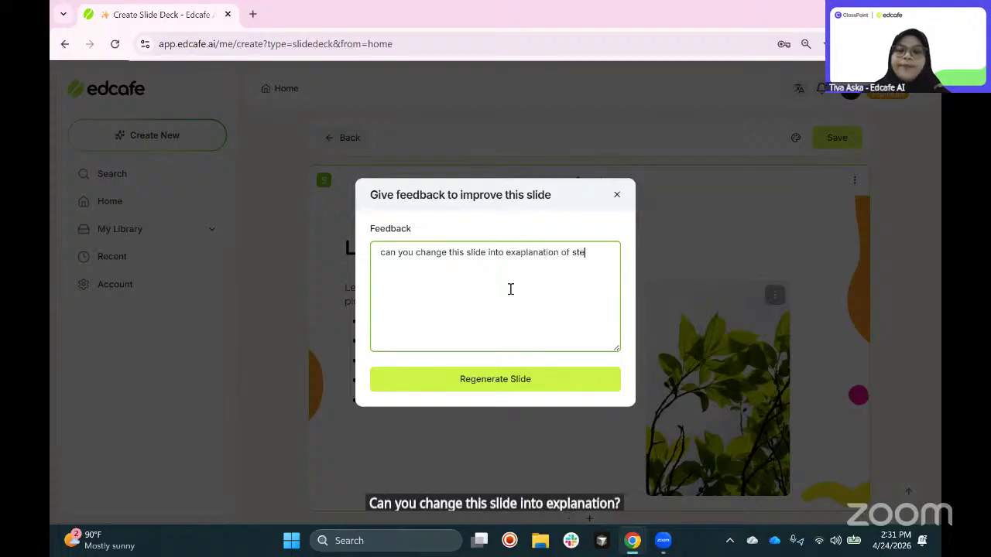
{"action": "type", "text": "m"}
{"action": "left_click", "coordinate": [513, 378]}
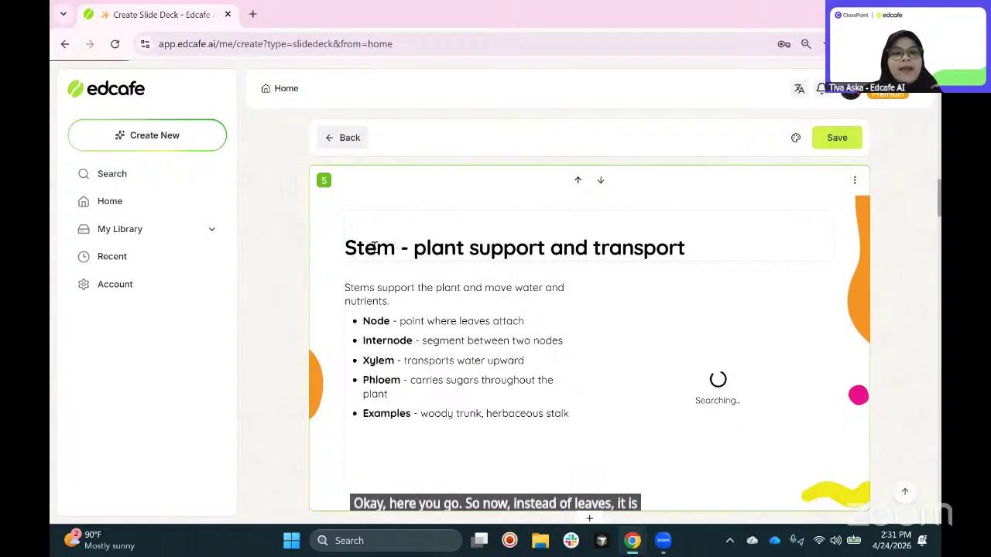
Step: Below the "Stem - plant support and transport" slide, describe slides to add: "detail explanation about stem and it's job. add 3 more slides about this content."
{"action": "scroll", "coordinate": [374, 248], "scroll_direction": "down", "scroll_amount": 2}
{"action": "scroll", "coordinate": [374, 247], "scroll_direction": "up", "scroll_amount": 1}
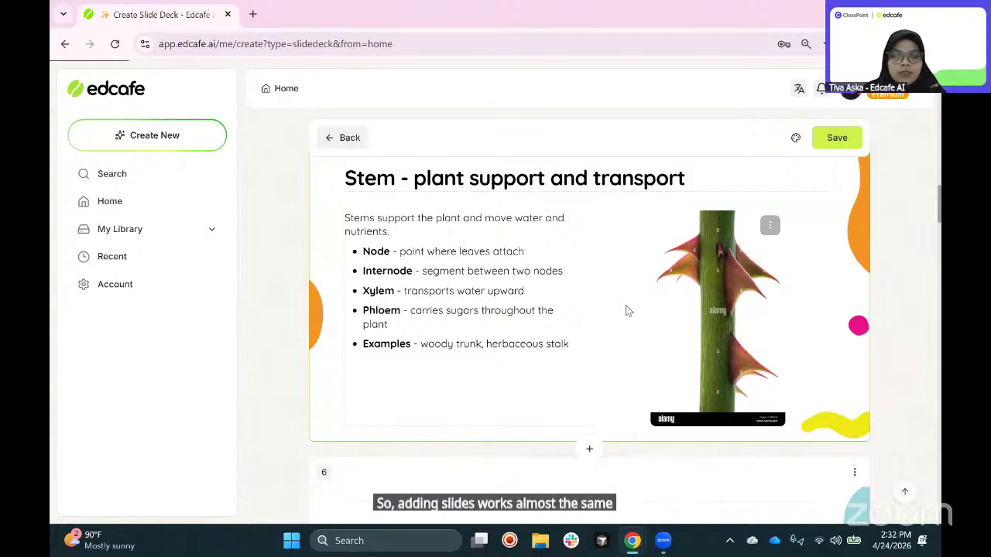
{"action": "left_click", "coordinate": [612, 451]}
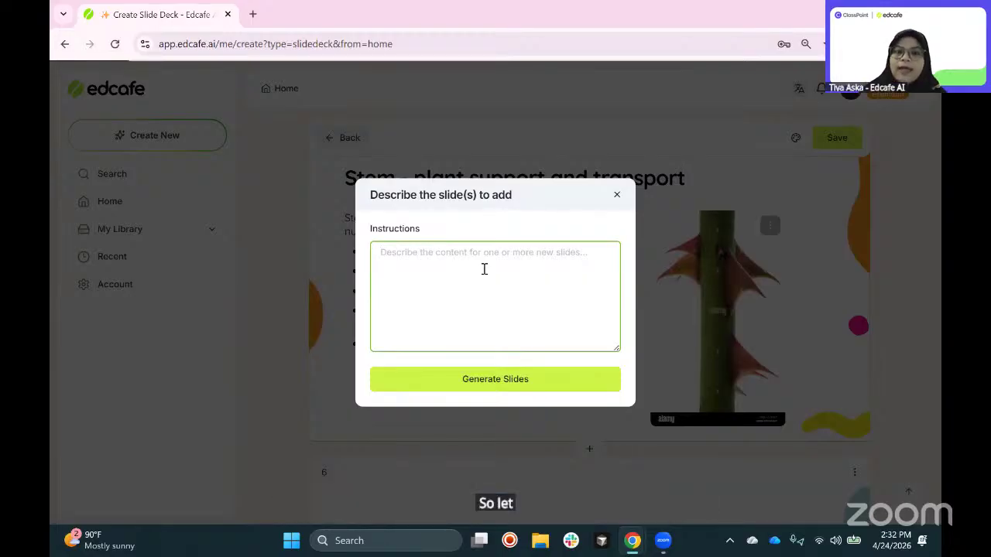
{"action": "type", "text": "deta"}
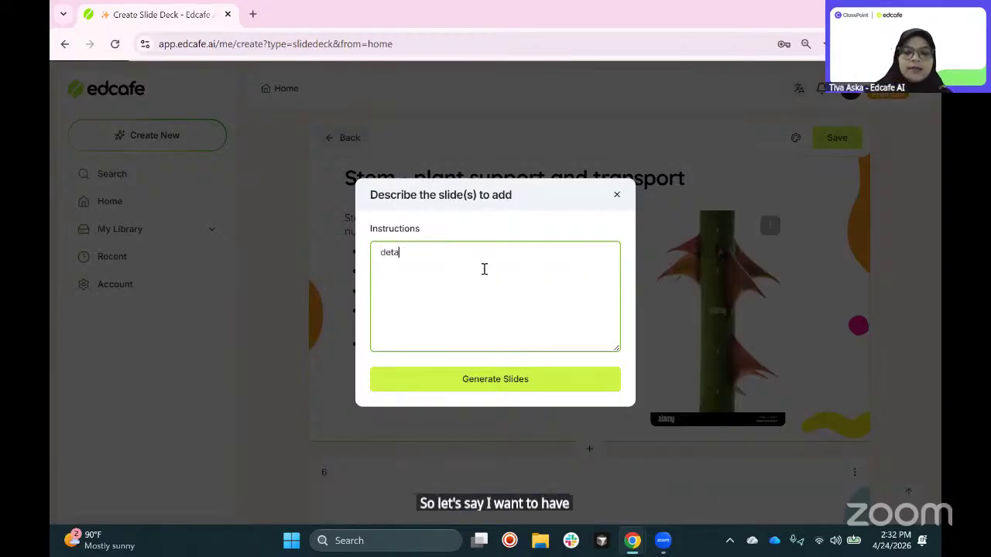
{"action": "type", "text": "il explana"}
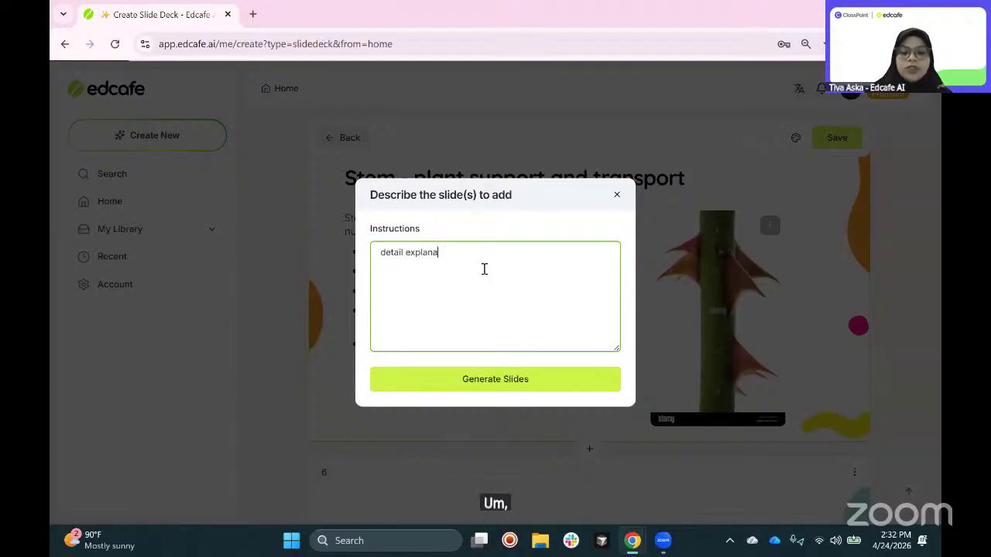
{"action": "type", "text": "tion about stem"}
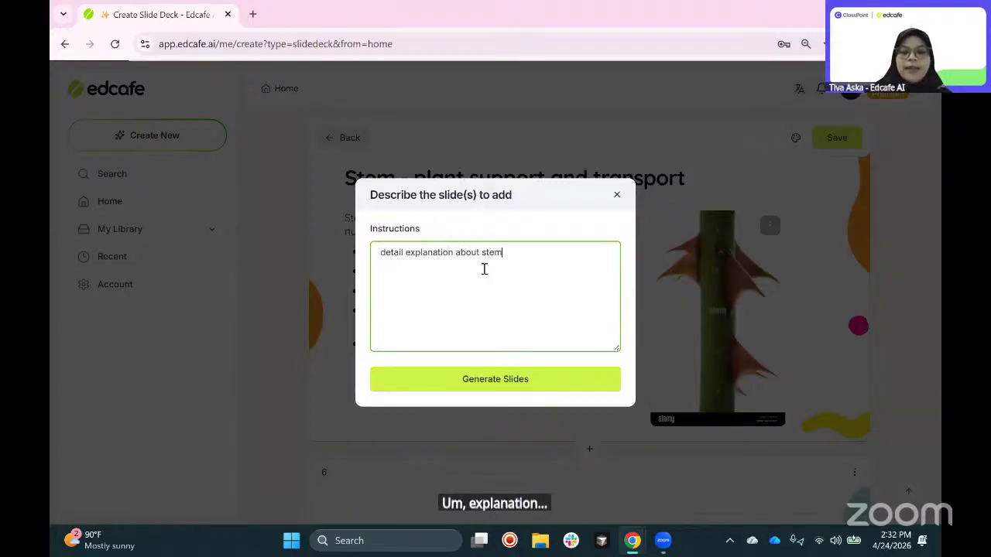
{"action": "type", "text": " and it's jo"}
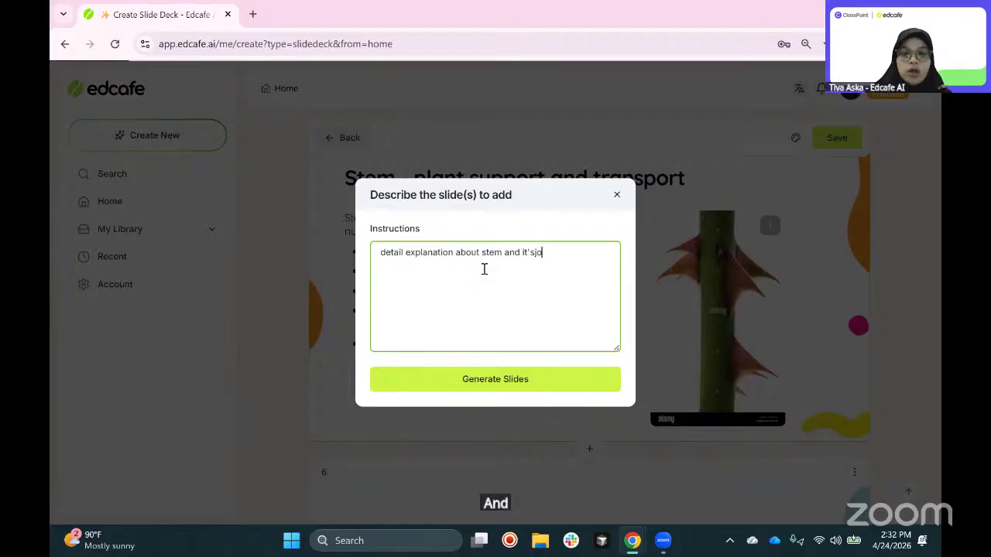
{"action": "type", "text": "b"}
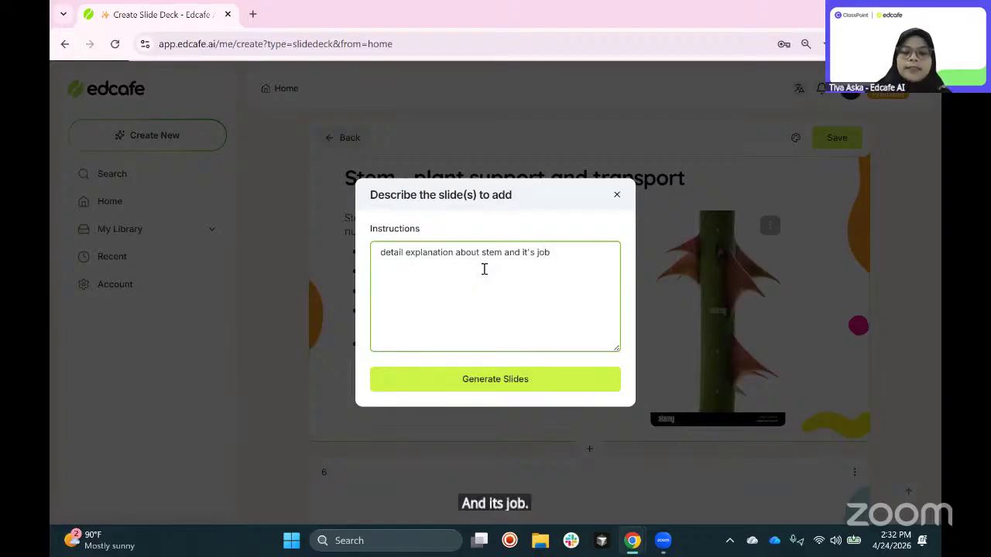
{"action": "type", "text": ". add 3 "}
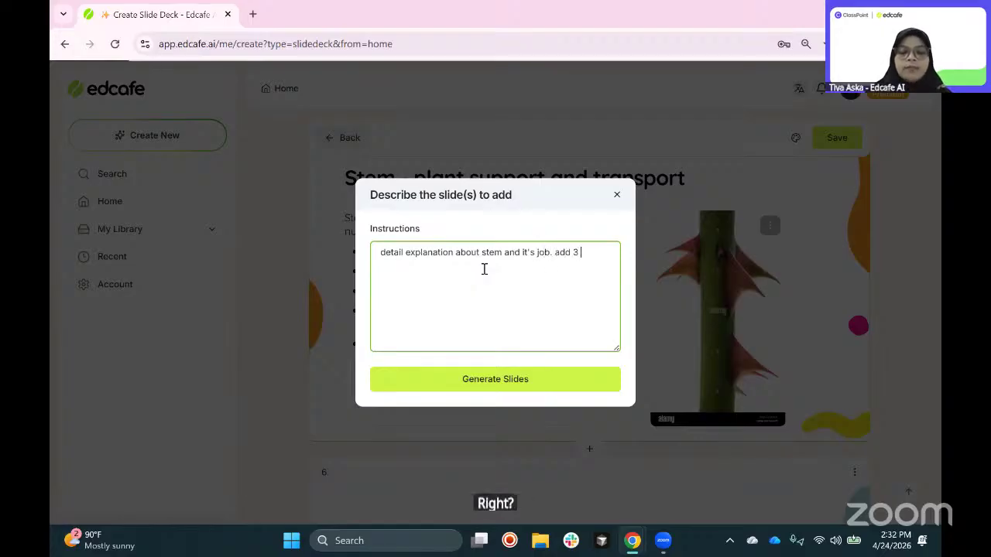
{"action": "type", "text": "more slides"}
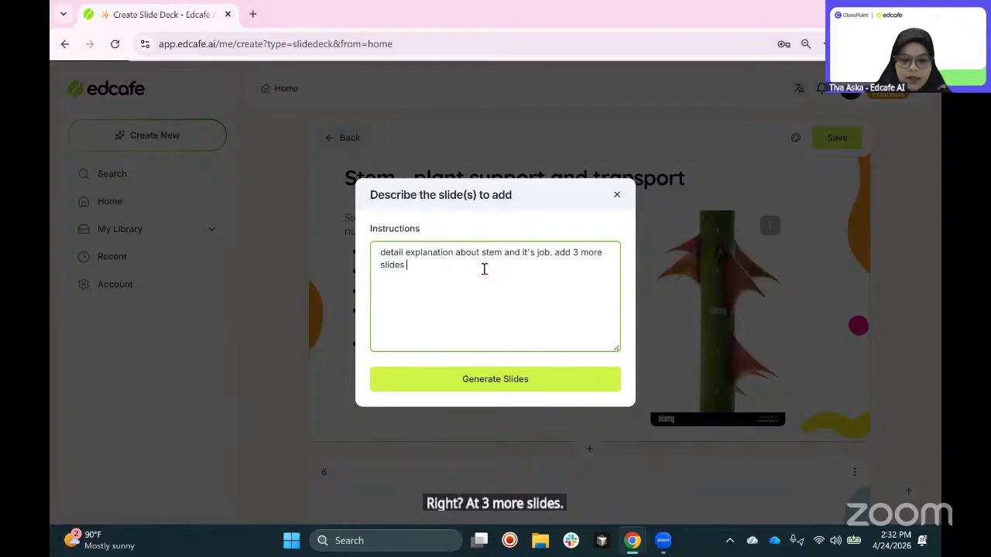
{"action": "type", "text": " about t"}
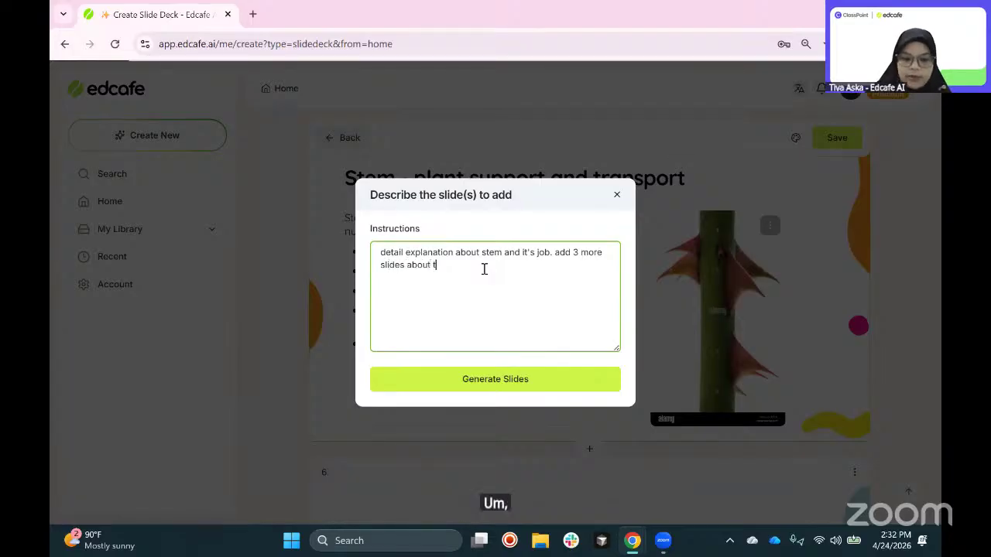
{"action": "type", "text": "his cont"}
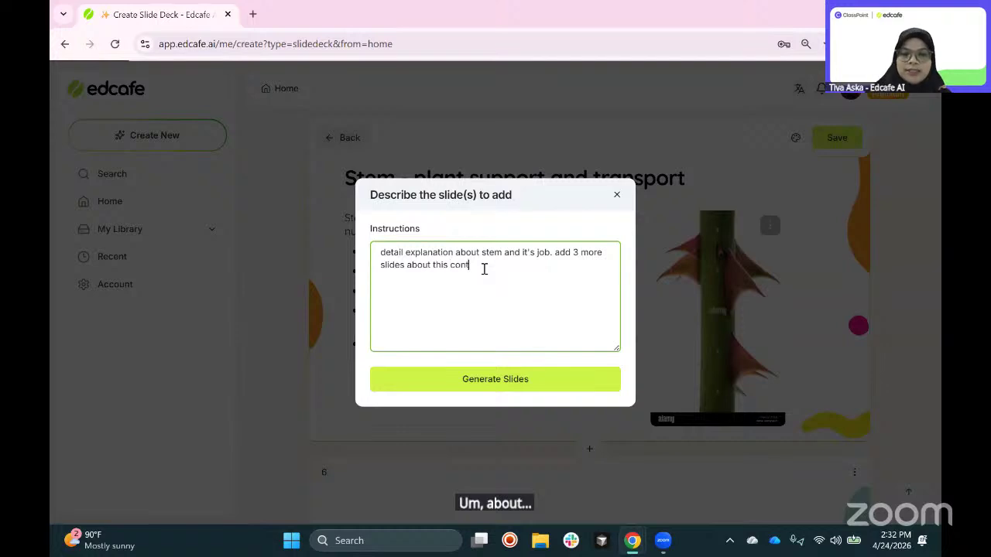
{"action": "type", "text": "ent."}
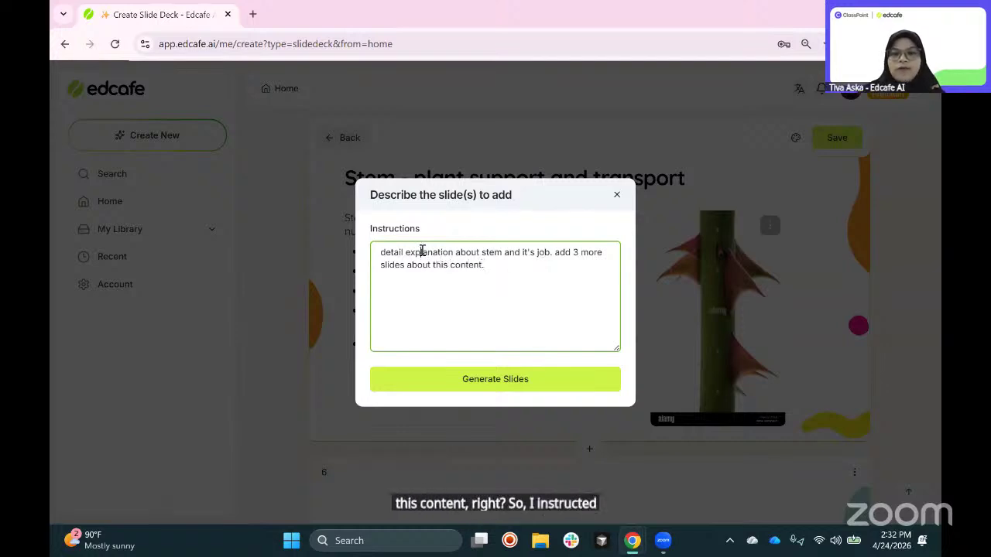
Step: Check the wording of the instructions for the additional stem slides and generate them
{"action": "double_click", "coordinate": [421, 252]}
{"action": "left_click_drag", "start_coordinate": [523, 251], "coordinate": [547, 250]}
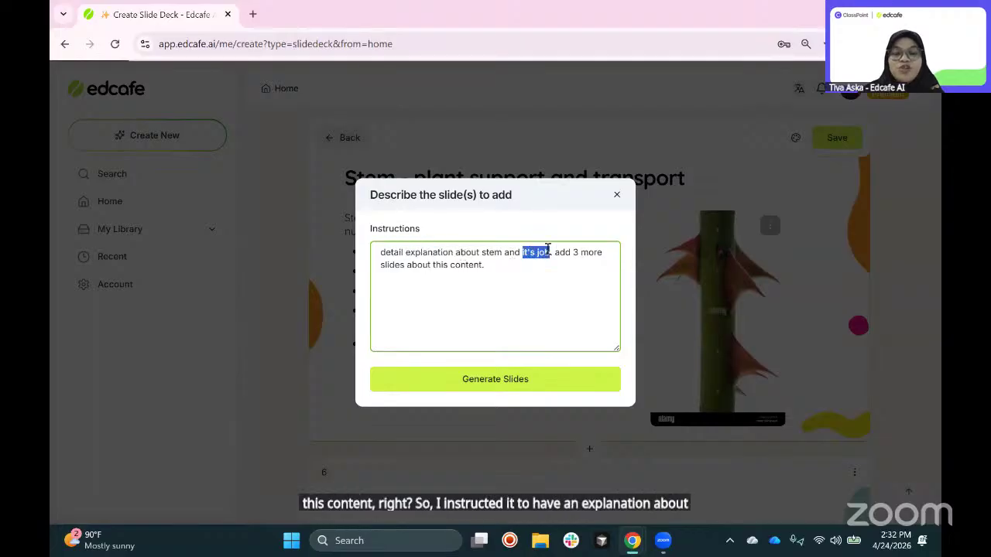
{"action": "double_click", "coordinate": [575, 253]}
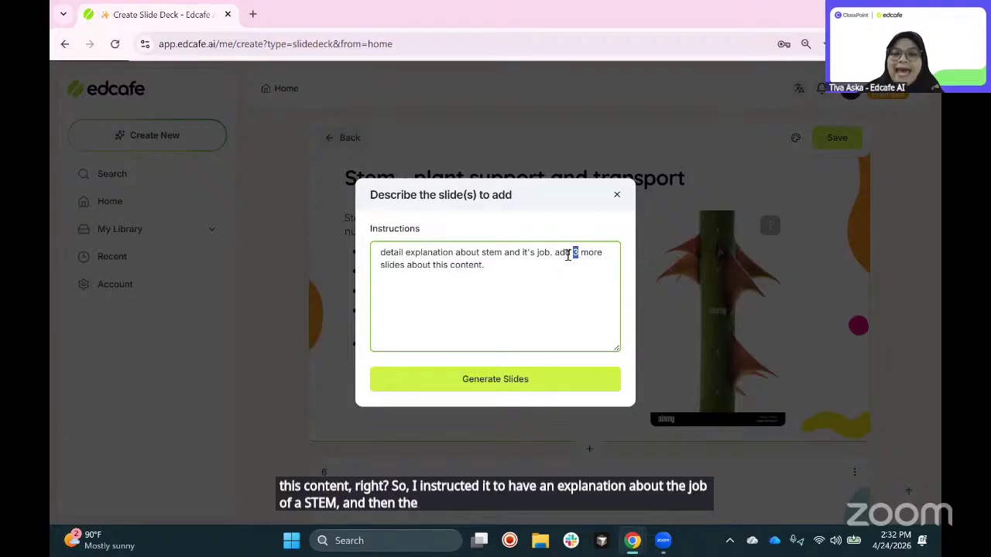
{"action": "left_click", "coordinate": [567, 255]}
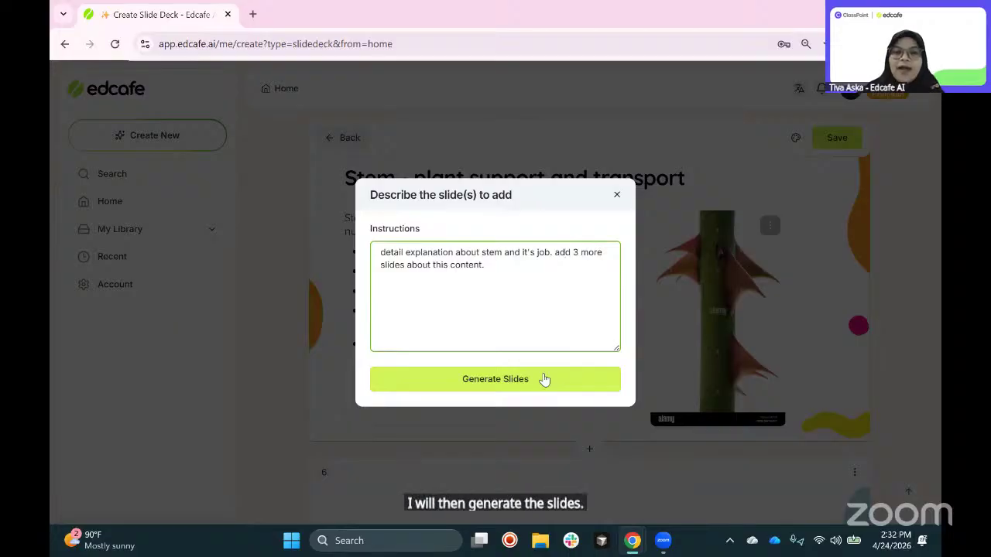
{"action": "left_click", "coordinate": [543, 378]}
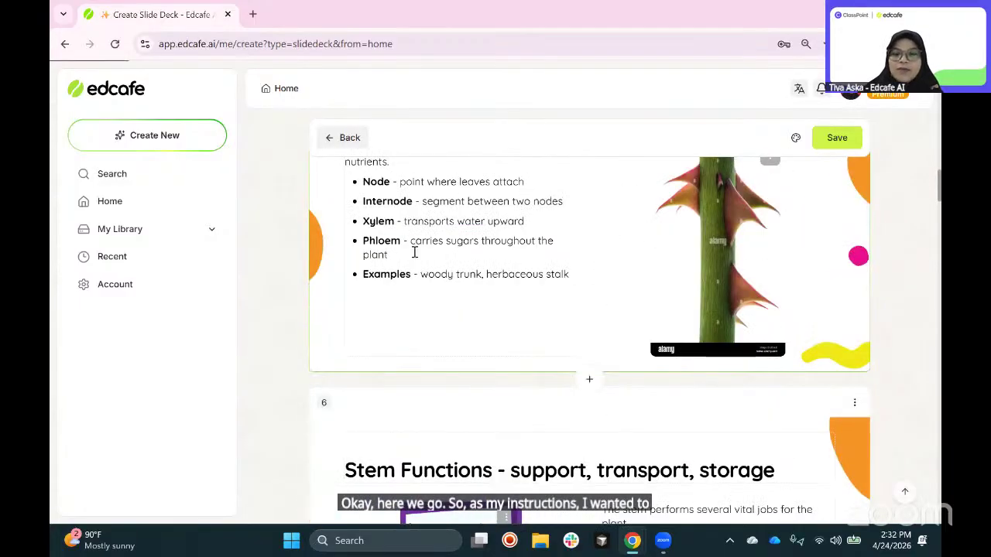
Step: Review the newly added stem slides on functions, structure and adaptations, down to the "Transport in the Stem" slide
{"action": "scroll", "coordinate": [577, 195], "scroll_direction": "down", "scroll_amount": 3}
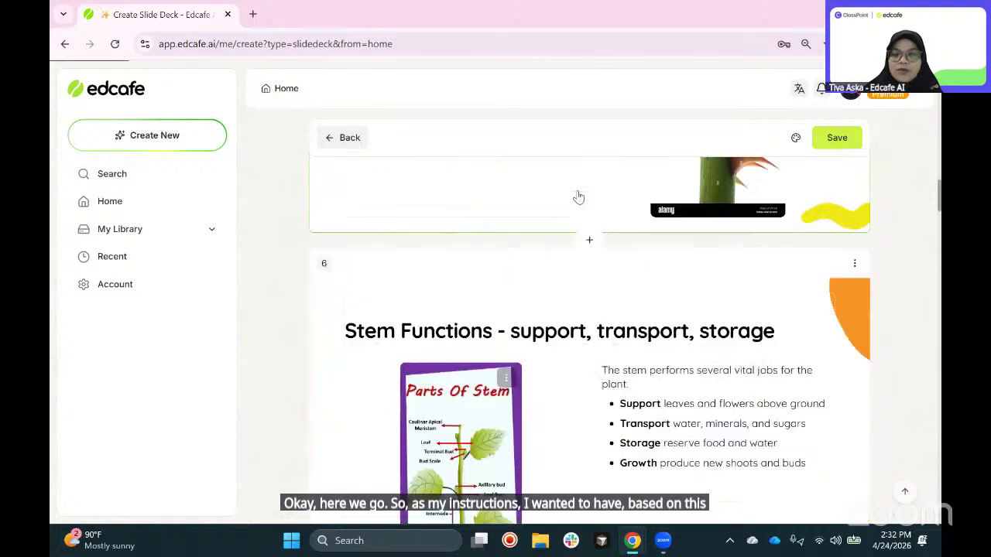
{"action": "scroll", "coordinate": [504, 227], "scroll_direction": "down", "scroll_amount": 2}
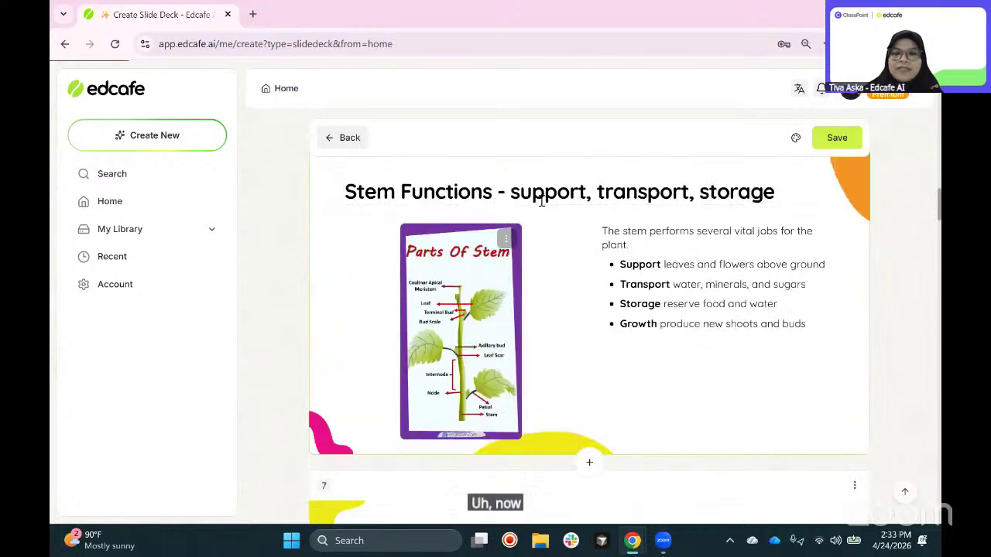
{"action": "scroll", "coordinate": [477, 266], "scroll_direction": "down", "scroll_amount": 3}
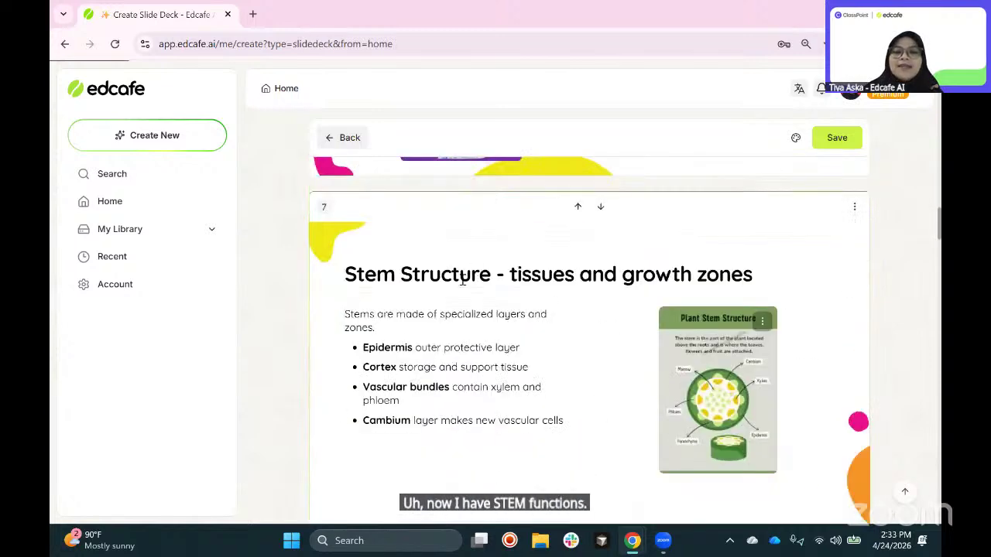
{"action": "scroll", "coordinate": [503, 282], "scroll_direction": "down", "scroll_amount": 5}
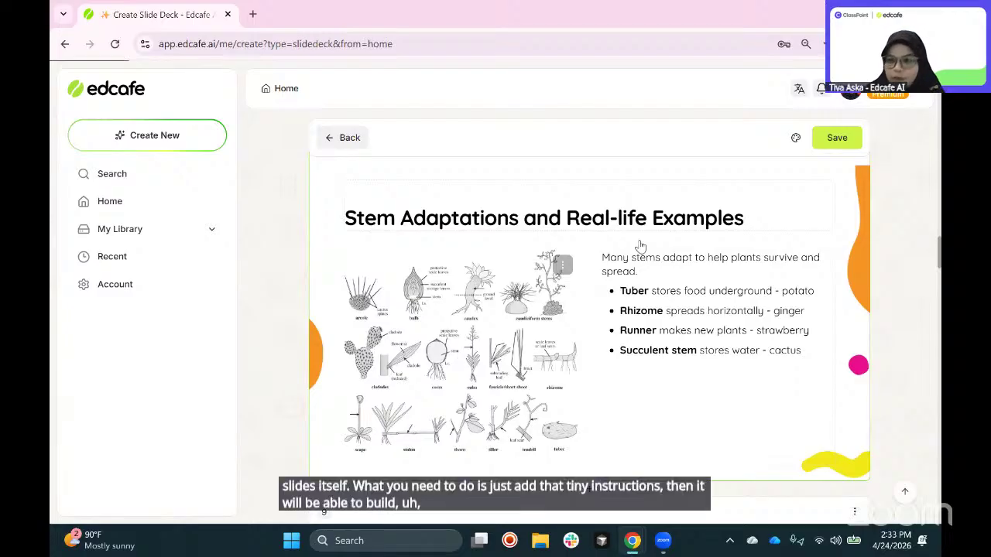
{"action": "scroll", "coordinate": [639, 244], "scroll_direction": "down", "scroll_amount": 2}
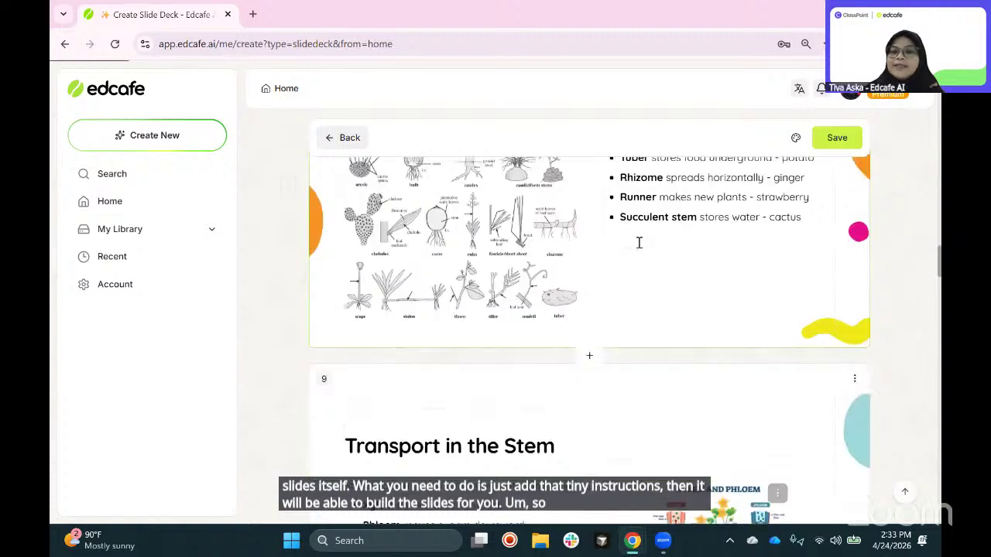
{"action": "key", "text": "ctrl+minus"}
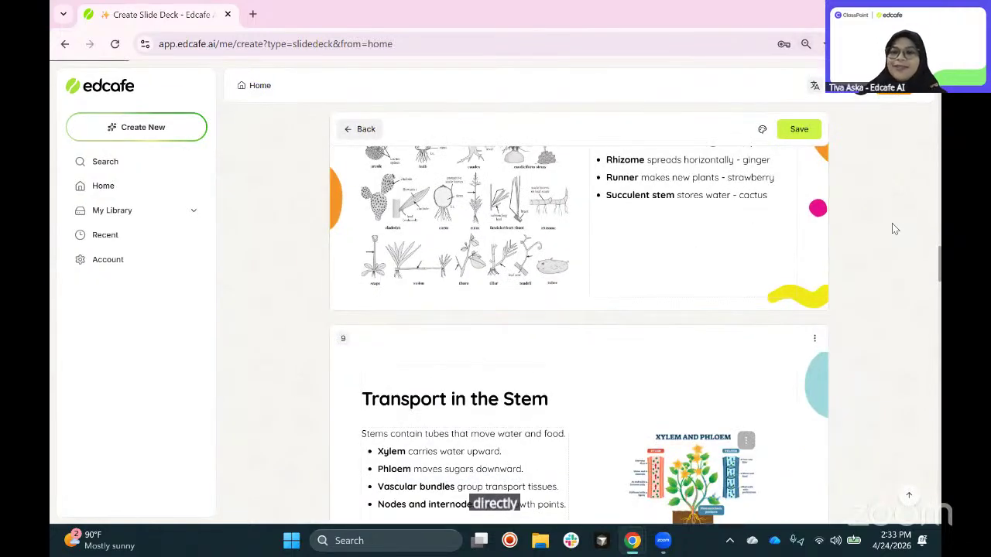
{"action": "scroll", "coordinate": [894, 229], "scroll_direction": "down", "scroll_amount": 2}
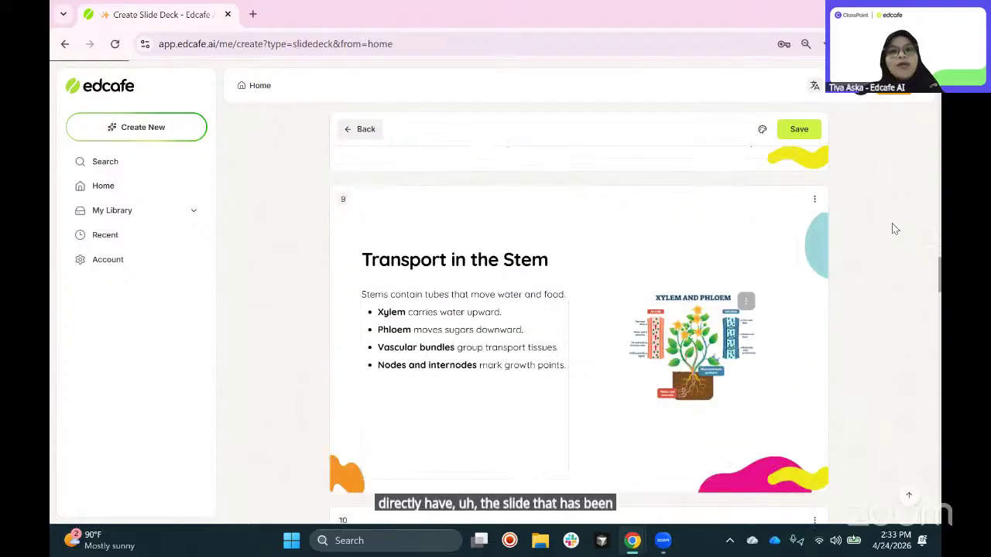
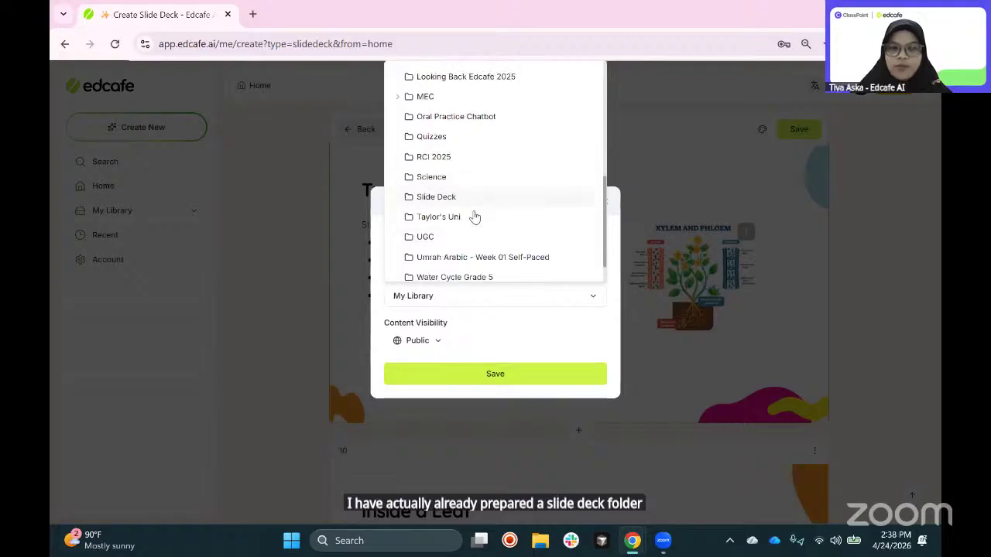
Step: Save the plant slide deck in the "Slide Deck" folder of the library
{"action": "left_click", "coordinate": [473, 196]}
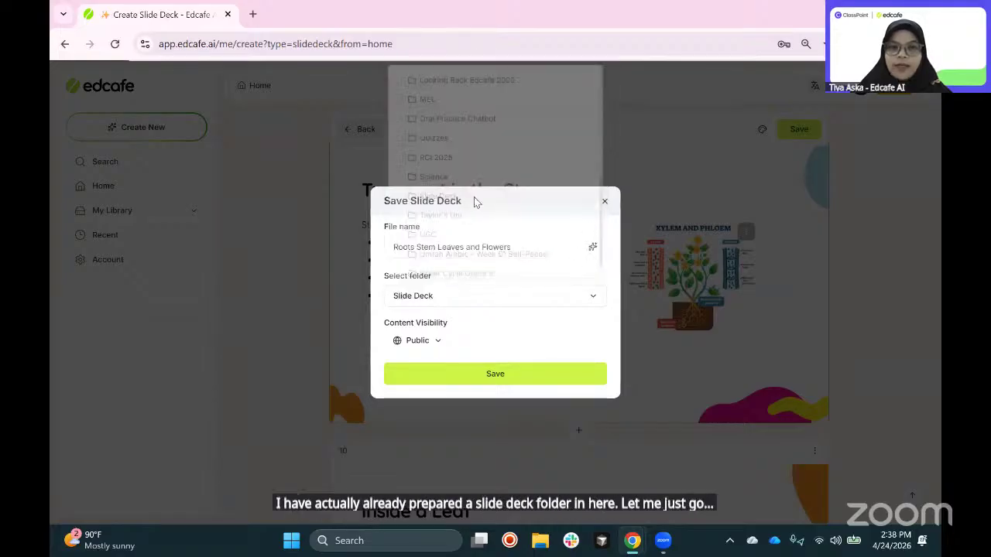
{"action": "left_click", "coordinate": [516, 374]}
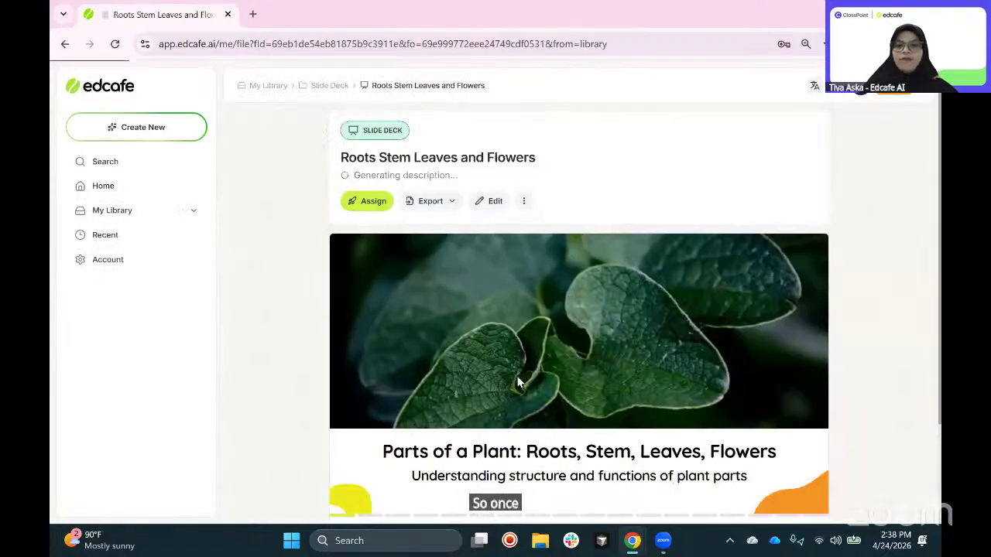
Step: Look over the saved deck's title and description, and page its preview forward to the "Types of Roots" slide
{"action": "scroll", "coordinate": [387, 371], "scroll_direction": "down", "scroll_amount": 2}
{"action": "scroll", "coordinate": [276, 314], "scroll_direction": "up", "scroll_amount": 2}
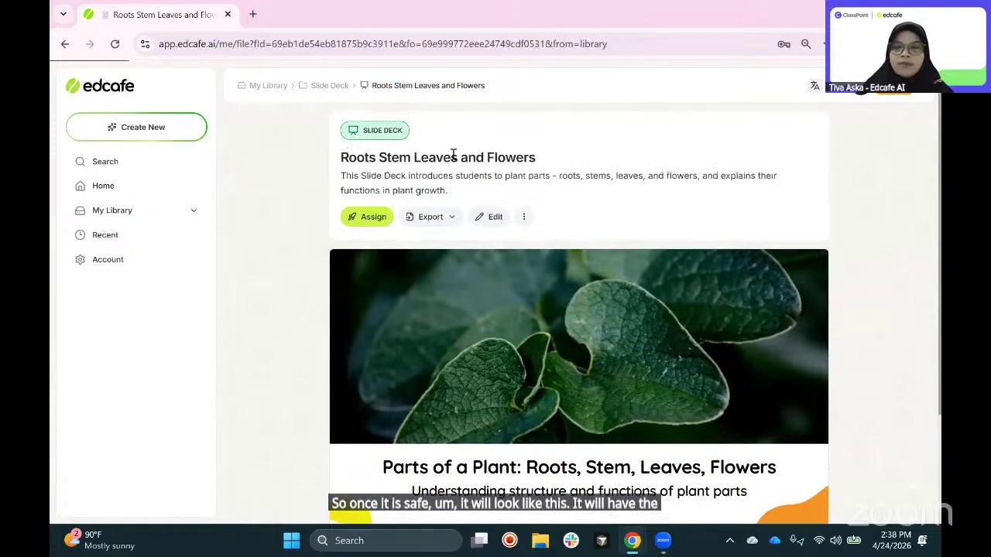
{"action": "scroll", "coordinate": [570, 196], "scroll_direction": "down", "scroll_amount": 1}
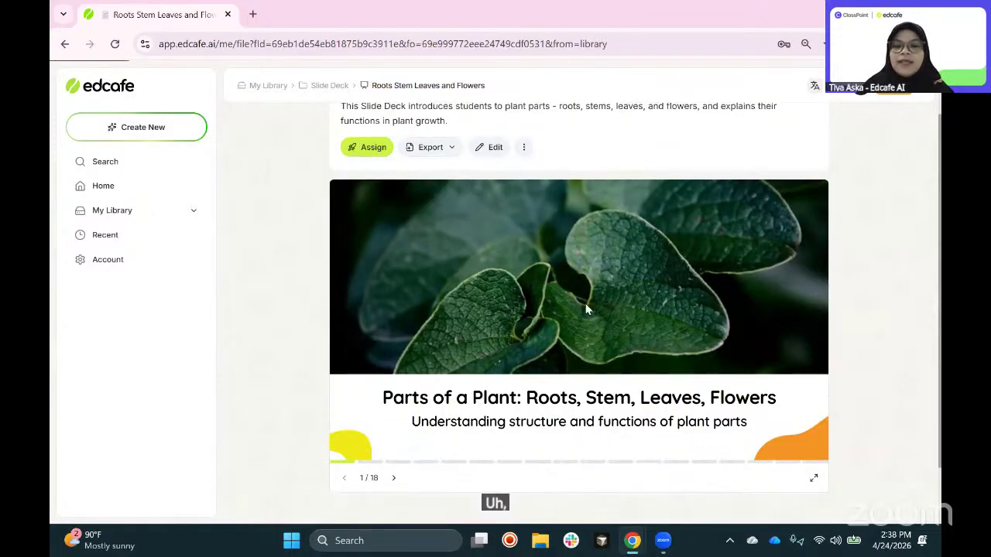
{"action": "left_click", "coordinate": [395, 479]}
{"action": "left_click", "coordinate": [394, 479]}
{"action": "left_click", "coordinate": [396, 479]}
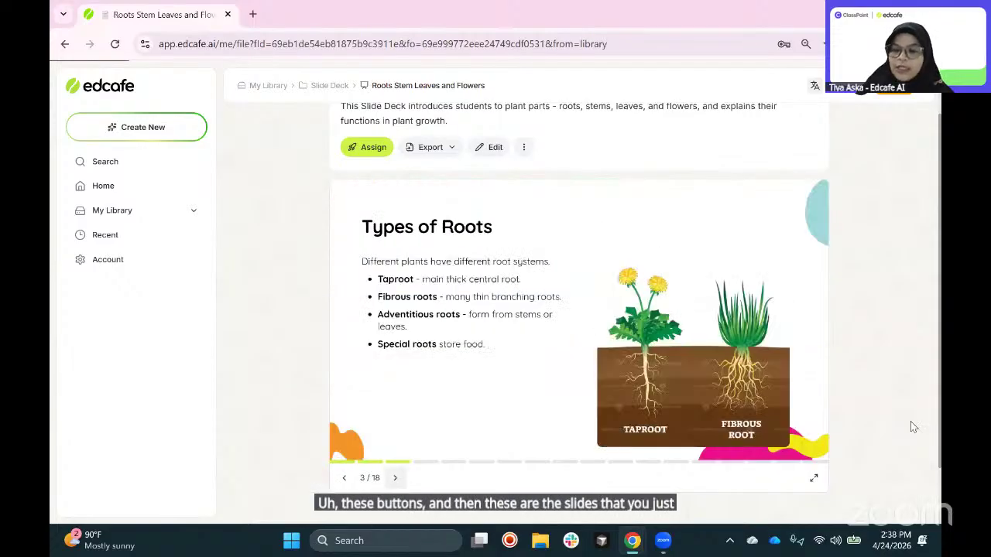
Step: Present the deck in full screen up to the "Stem Structure - tissues and growth zones" slide and exit full screen
{"action": "left_click", "coordinate": [814, 479]}
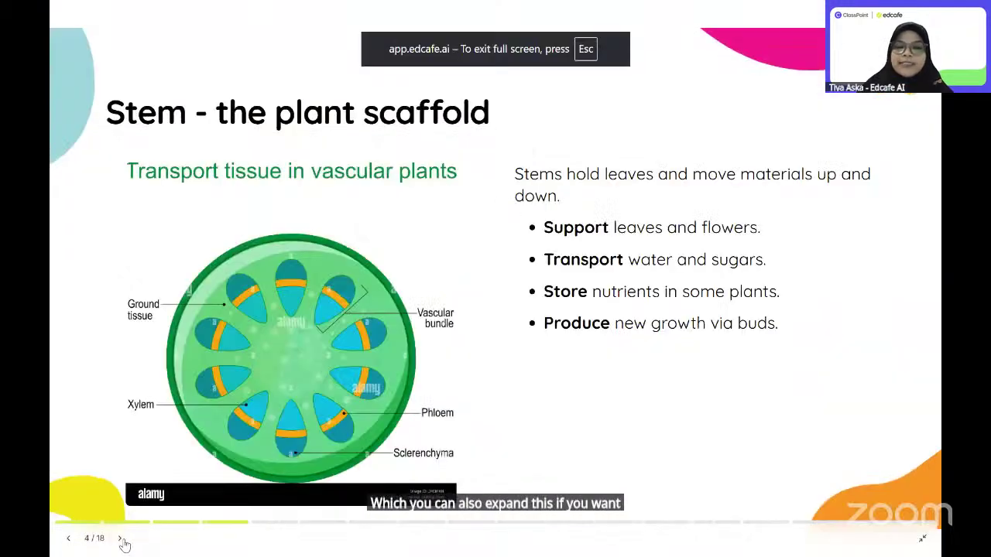
{"action": "left_click", "coordinate": [119, 539]}
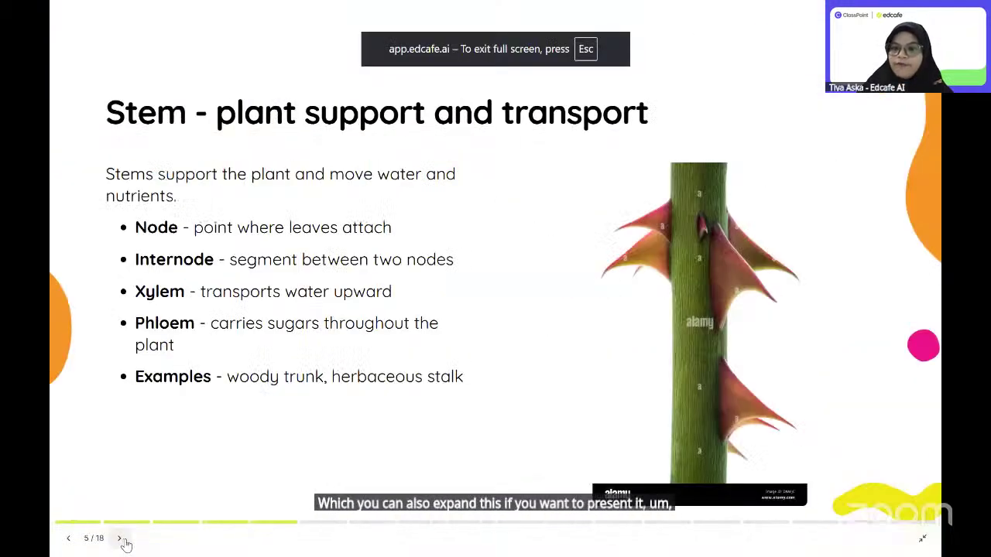
{"action": "left_click", "coordinate": [124, 541]}
{"action": "left_click", "coordinate": [124, 542]}
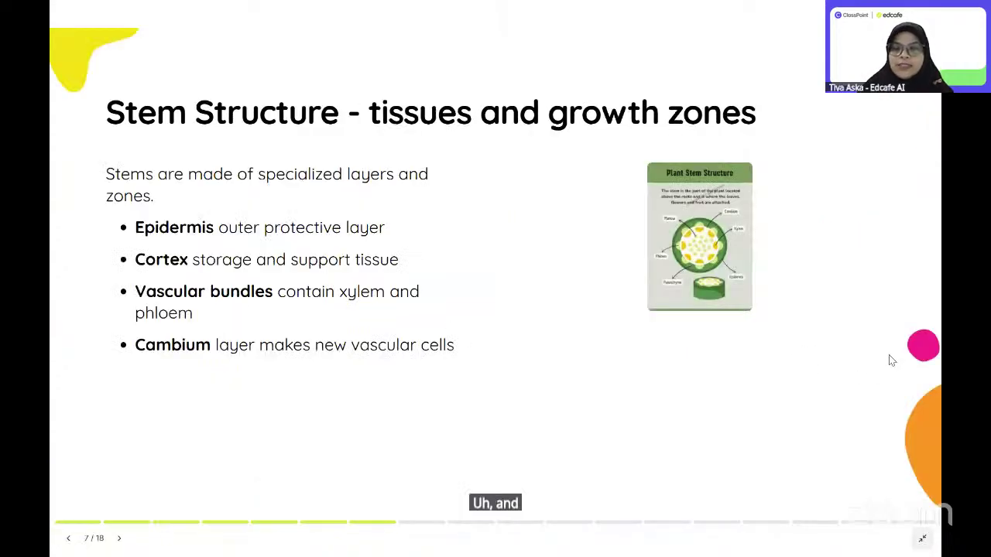
{"action": "key", "text": "Escape"}
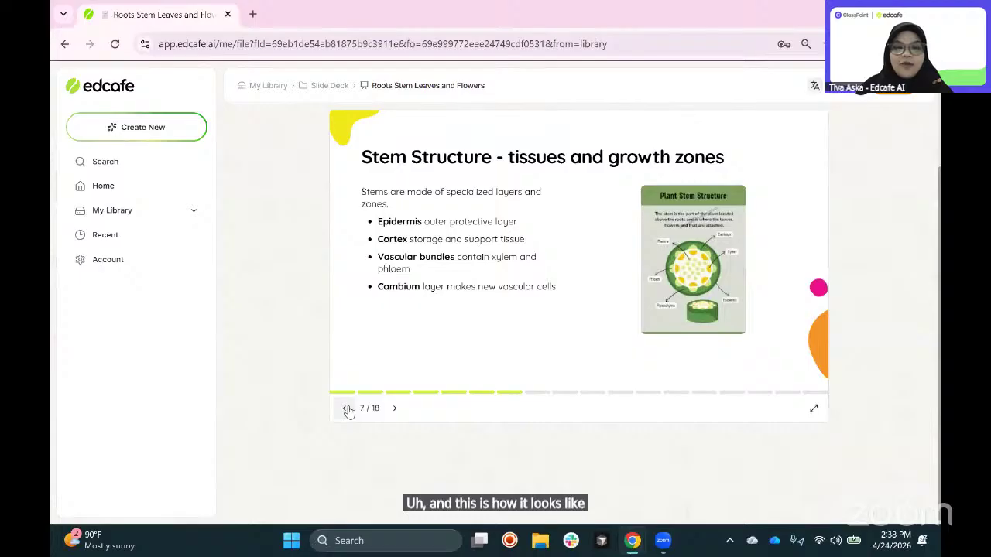
Step: Page the deck preview back to the title slide "Parts of a Plant: Roots, Stem, Leaves, Flowers"
{"action": "left_click", "coordinate": [346, 408]}
{"action": "left_click", "coordinate": [347, 409]}
{"action": "left_click", "coordinate": [347, 408]}
{"action": "left_click", "coordinate": [346, 408]}
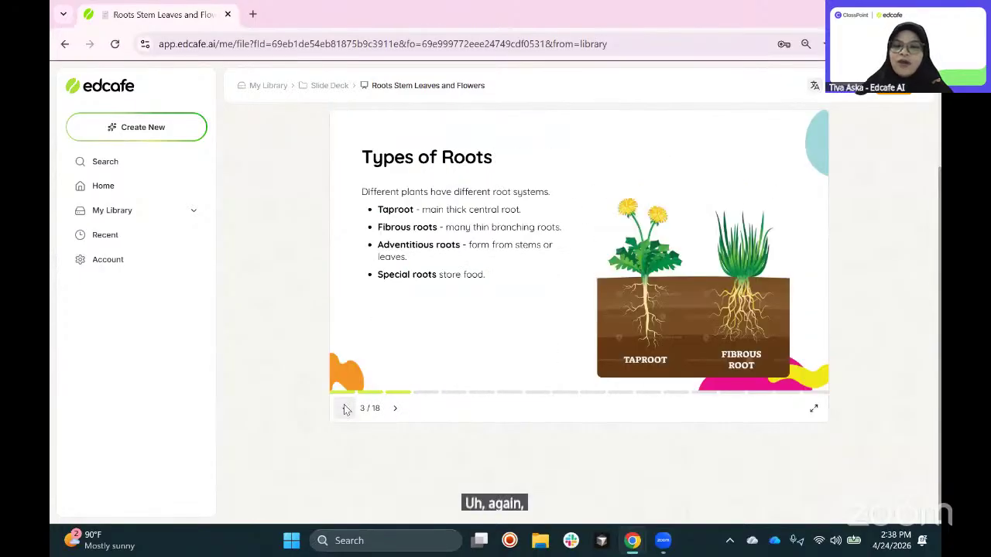
{"action": "left_click", "coordinate": [346, 409]}
{"action": "left_click", "coordinate": [347, 409]}
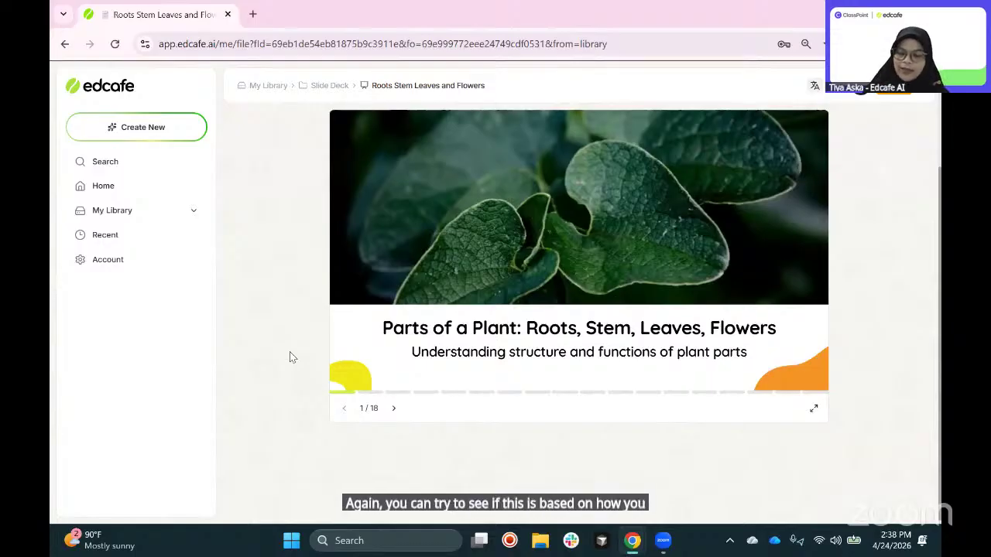
Step: Review the deck's header, page its preview forward to "Stem - the plant scaffold" and return to the "Types of Roots" slide
{"action": "scroll", "coordinate": [291, 356], "scroll_direction": "up", "scroll_amount": 2}
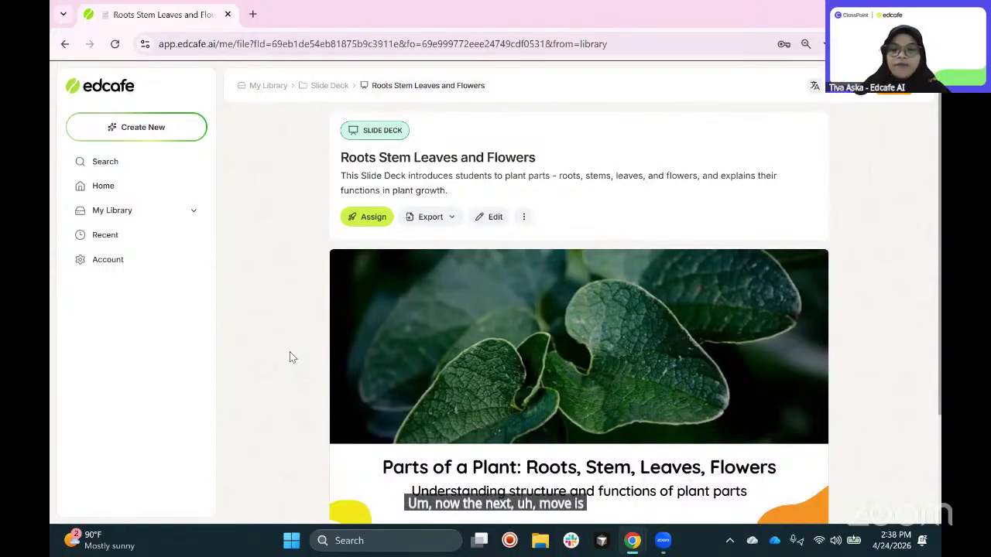
{"action": "scroll", "coordinate": [290, 352], "scroll_direction": "down", "scroll_amount": 1}
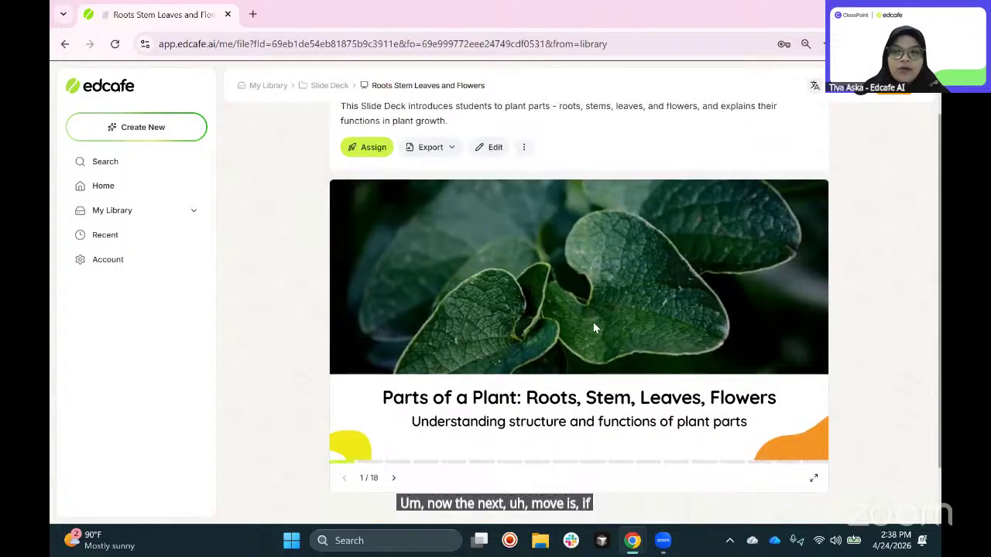
{"action": "left_click", "coordinate": [394, 479]}
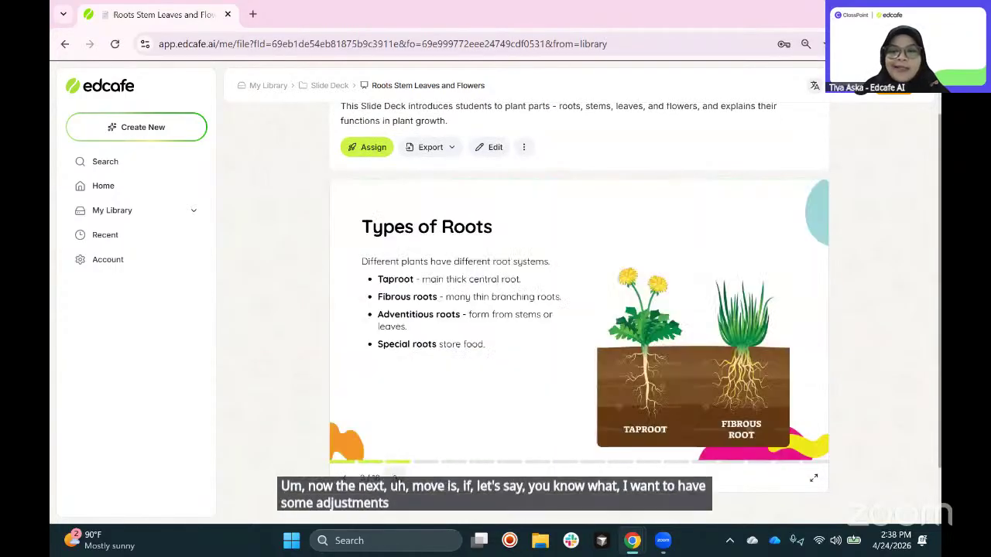
{"action": "left_click", "coordinate": [657, 297]}
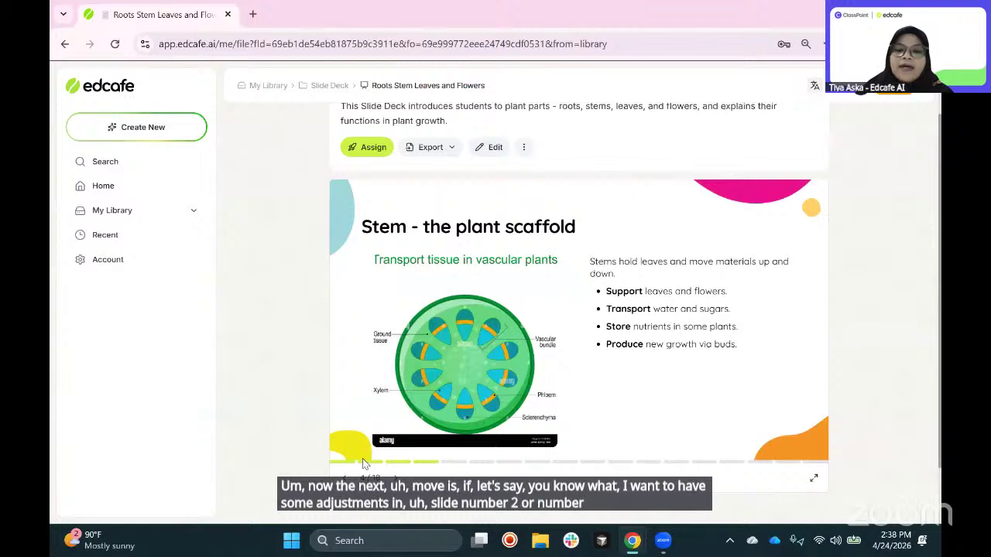
{"action": "left_click", "coordinate": [346, 477]}
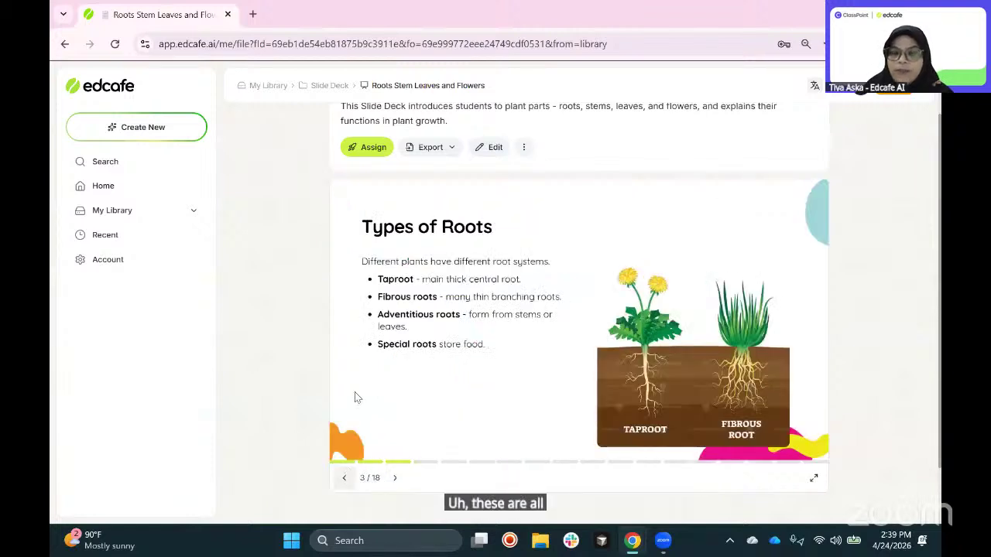
Step: Open the deck for editing, look over its slides down to "Types of Roots" and save the deck
{"action": "left_click", "coordinate": [495, 148]}
{"action": "scroll", "coordinate": [921, 271], "scroll_direction": "down", "scroll_amount": 4}
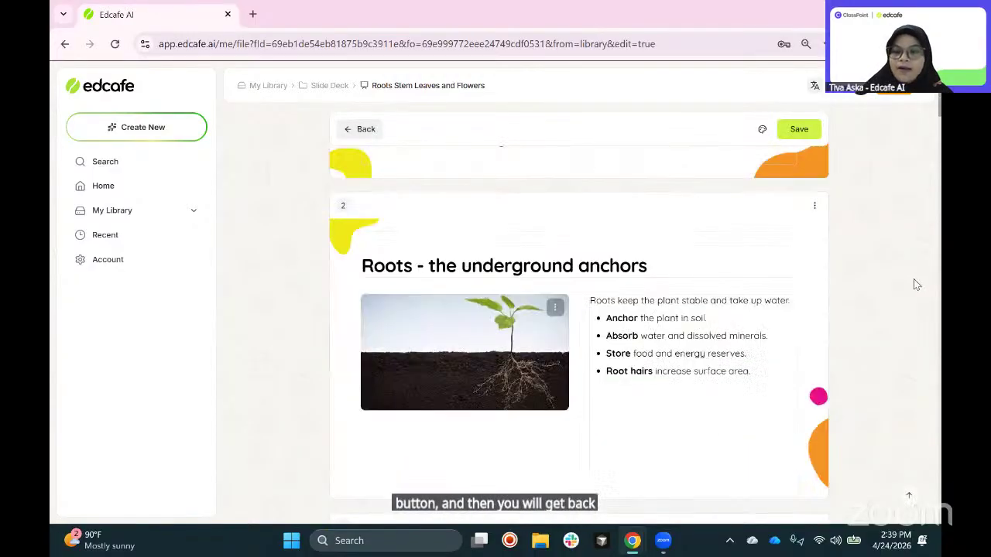
{"action": "scroll", "coordinate": [913, 285], "scroll_direction": "down", "scroll_amount": 3}
{"action": "scroll", "coordinate": [508, 325], "scroll_direction": "down", "scroll_amount": 1}
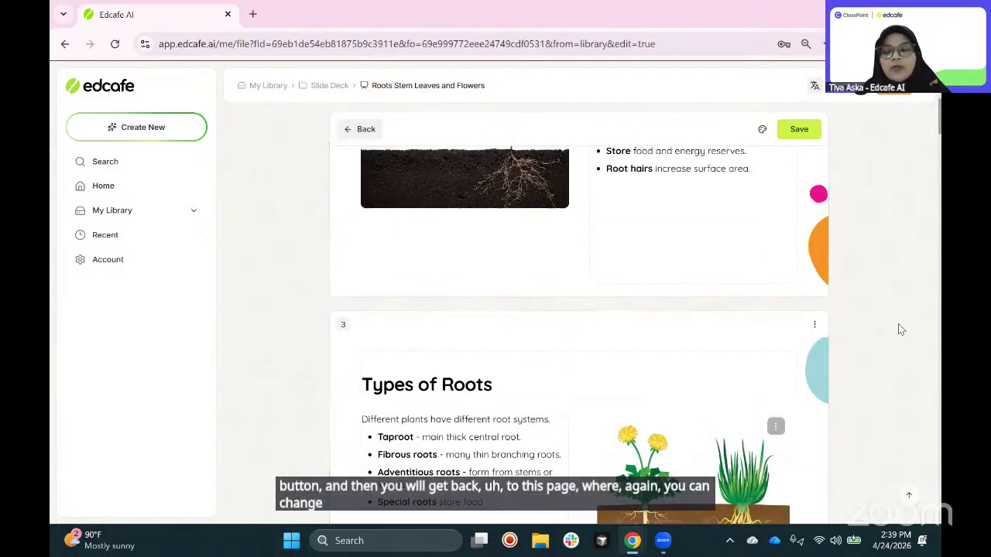
{"action": "scroll", "coordinate": [832, 276], "scroll_direction": "down", "scroll_amount": 3}
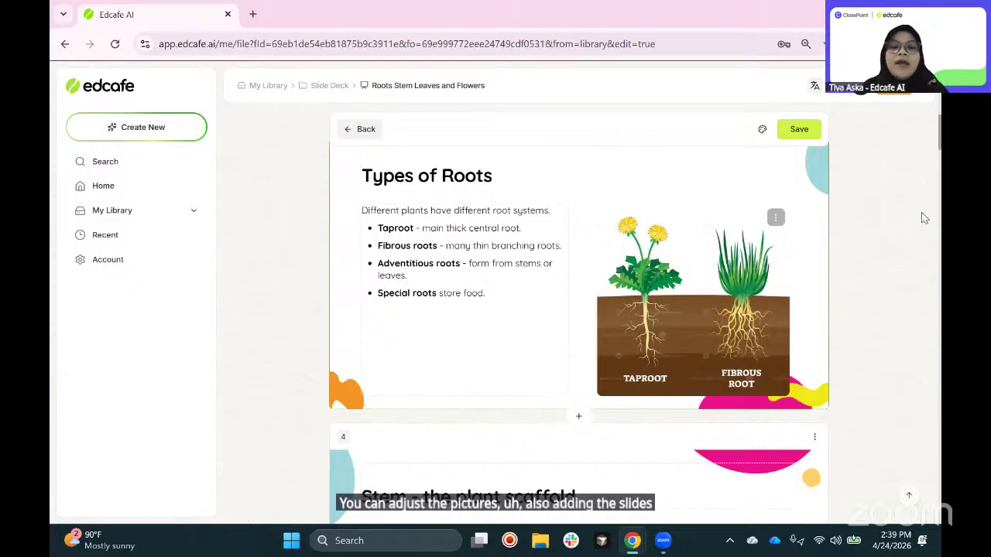
{"action": "left_click", "coordinate": [809, 130]}
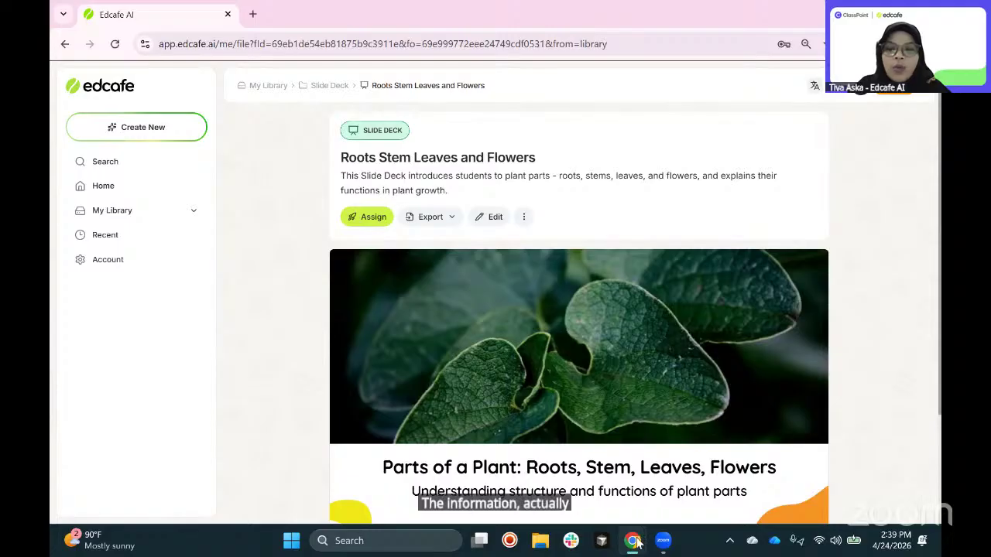
Step: Switch to the "24 April 2026" Notion workshop page and find the sample under "The Power of Prompts"
{"action": "mouse_move", "coordinate": [635, 542]}
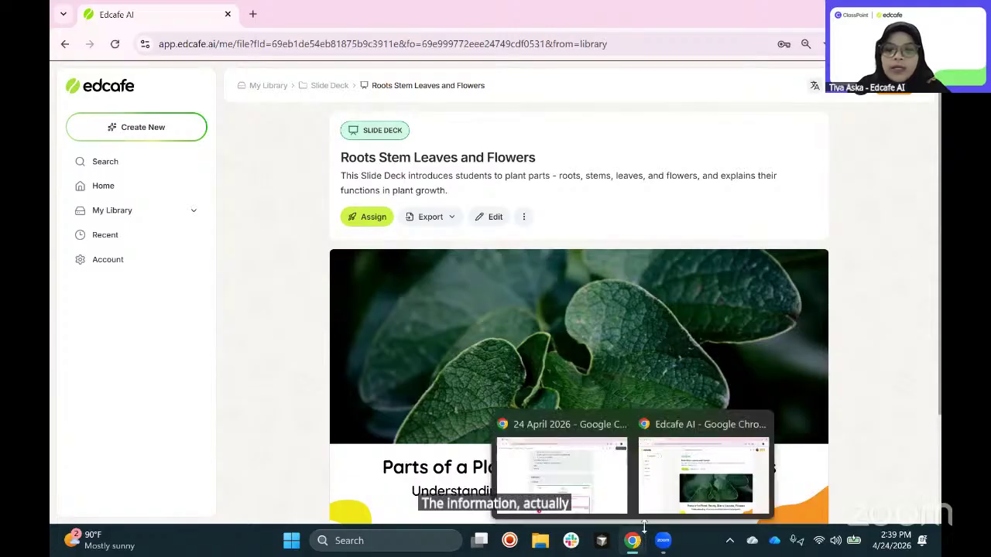
{"action": "left_click", "coordinate": [587, 463]}
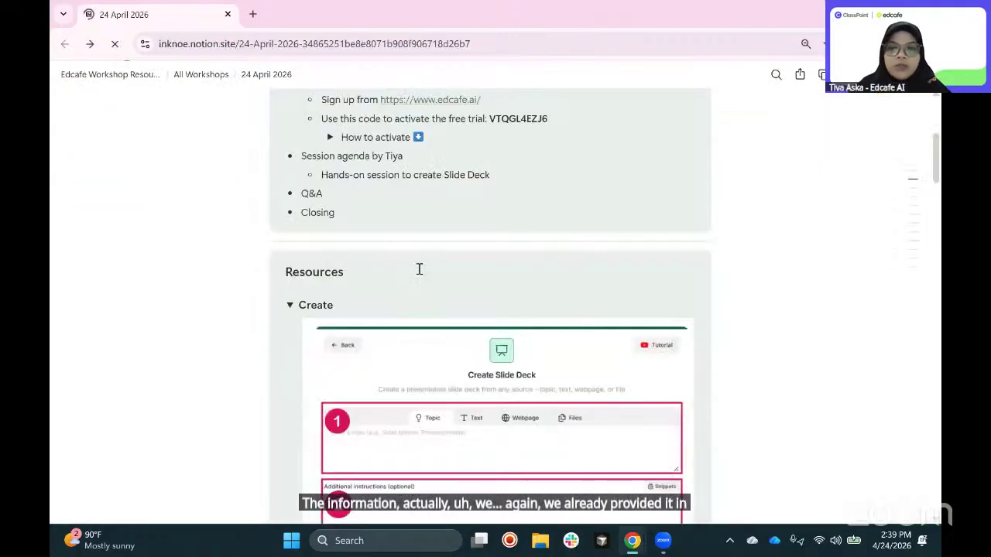
{"action": "scroll", "coordinate": [419, 268], "scroll_direction": "down", "scroll_amount": 10}
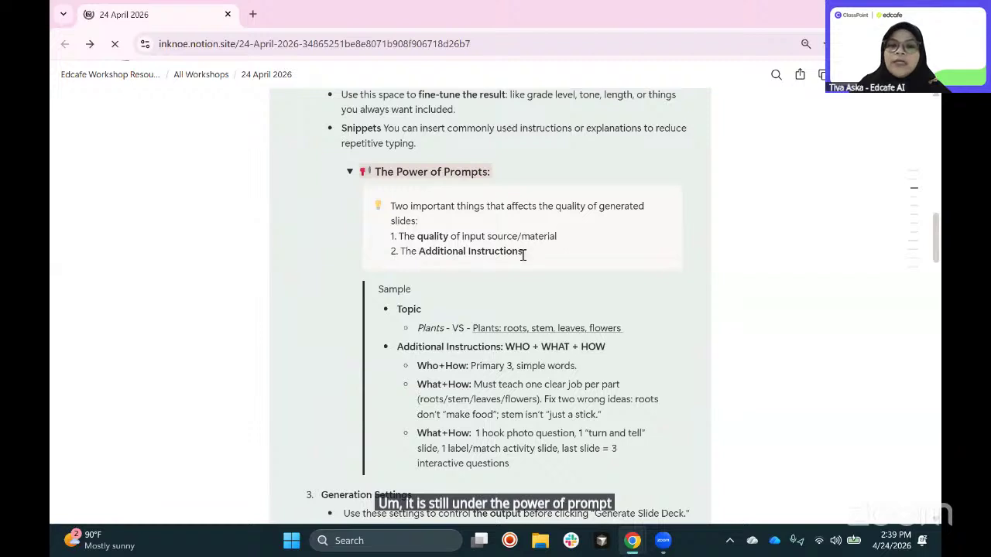
{"action": "scroll", "coordinate": [522, 255], "scroll_direction": "down", "scroll_amount": 1}
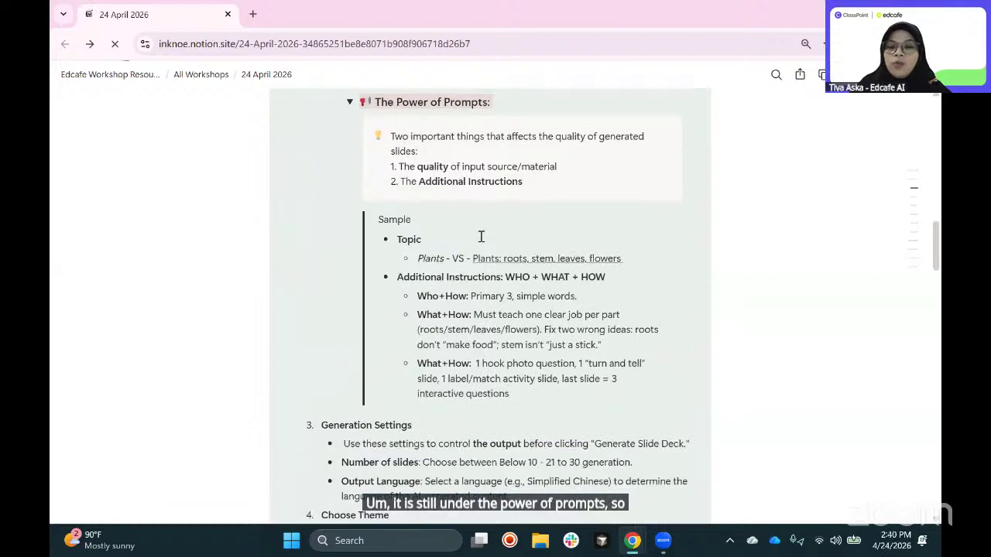
Step: Highlight the plain sample topic "Plants" and the detail "roots, stem, leaves, flowers" of the specific topic to compare them
{"action": "double_click", "coordinate": [433, 258]}
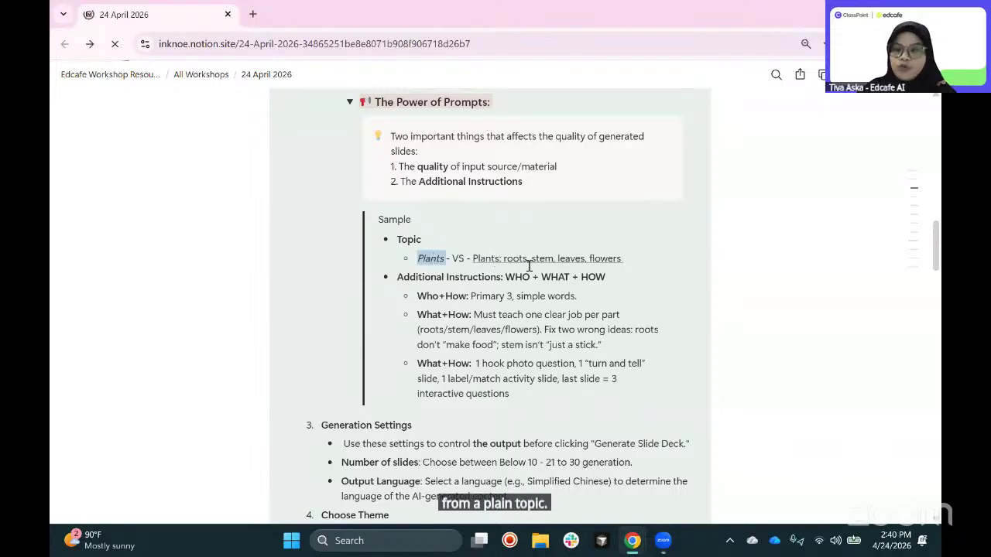
{"action": "left_click", "coordinate": [637, 262]}
{"action": "left_click", "coordinate": [501, 250], "text": "shift"}
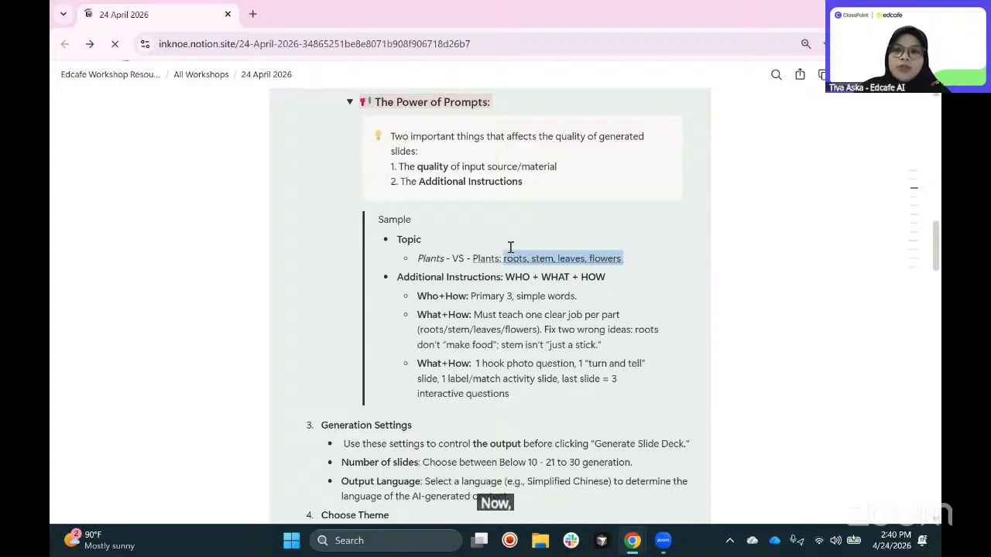
{"action": "left_click", "coordinate": [423, 274]}
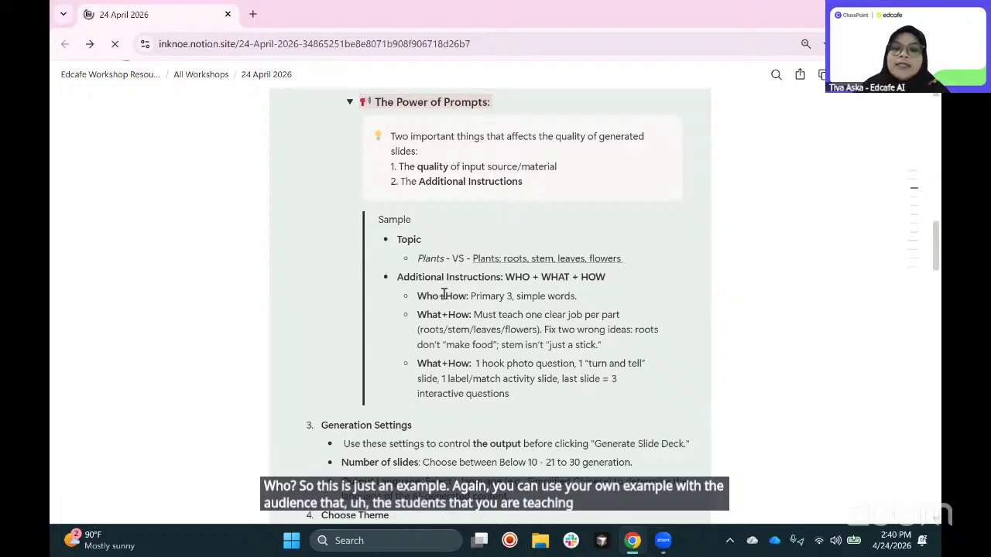
Step: Highlight the specific sample topic on plant parts, followed by "Primary 3" and "simple words" in the Who+How instruction
{"action": "left_click_drag", "start_coordinate": [622, 259], "coordinate": [480, 254]}
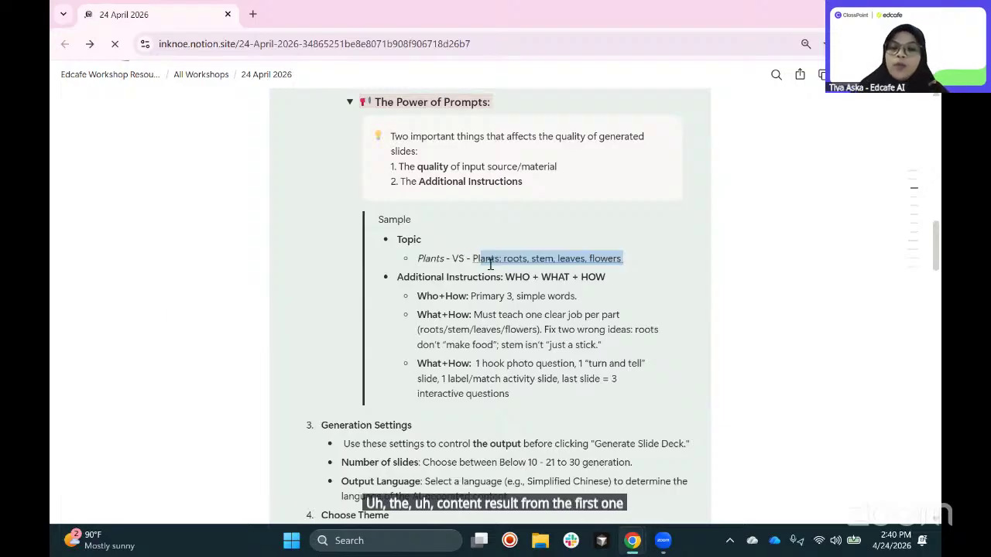
{"action": "left_click", "coordinate": [507, 264]}
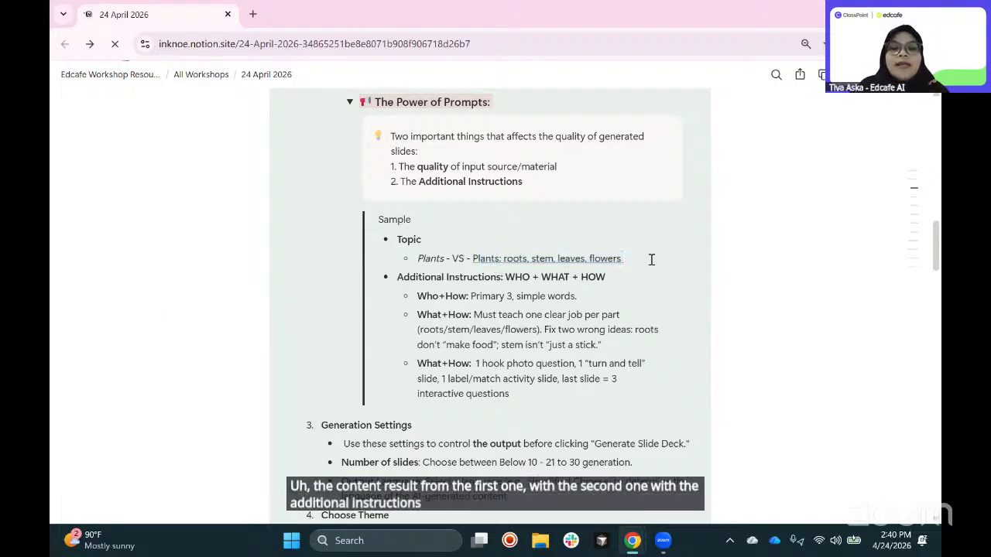
{"action": "left_click_drag", "start_coordinate": [628, 259], "coordinate": [473, 259]}
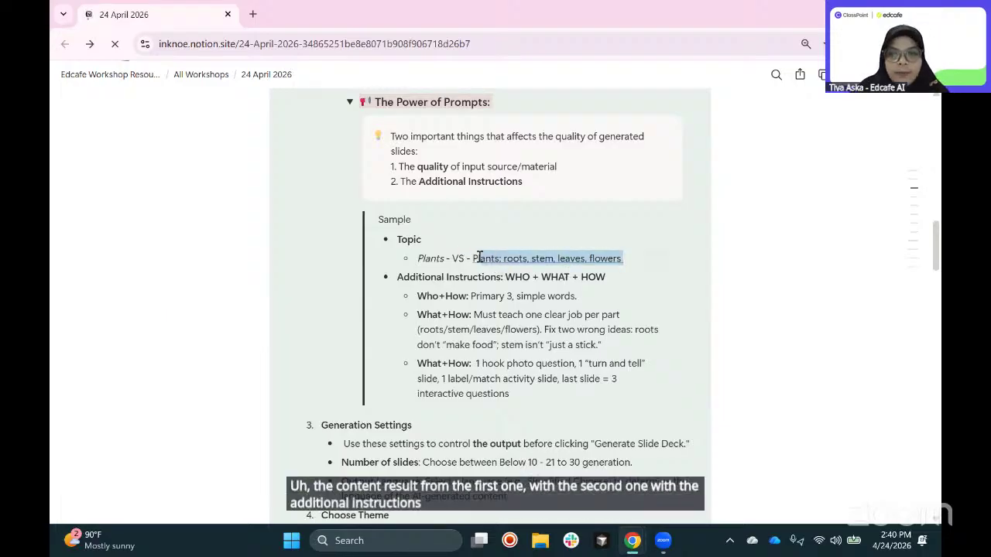
{"action": "left_click", "coordinate": [469, 296]}
{"action": "left_click_drag", "start_coordinate": [470, 296], "coordinate": [509, 295]}
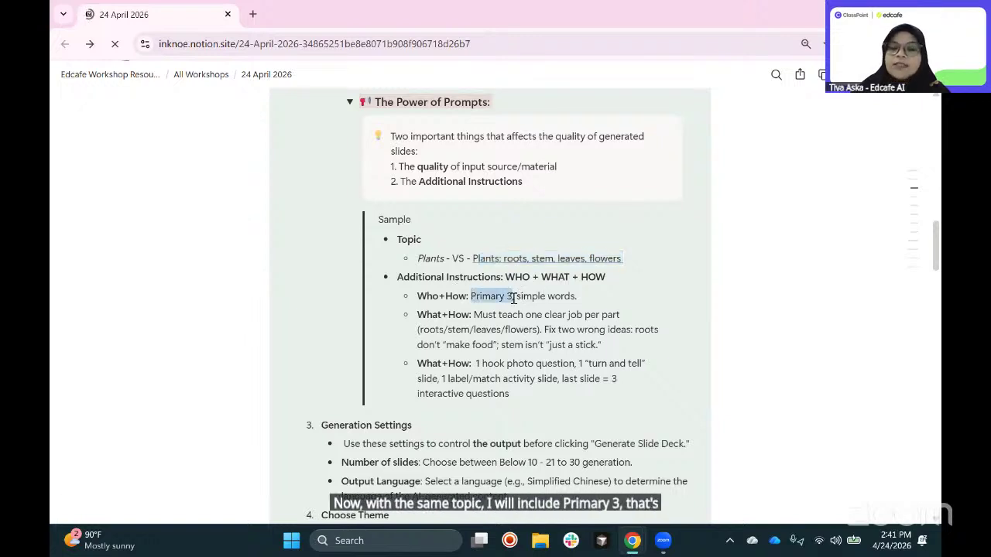
{"action": "left_click_drag", "start_coordinate": [516, 297], "coordinate": [576, 296]}
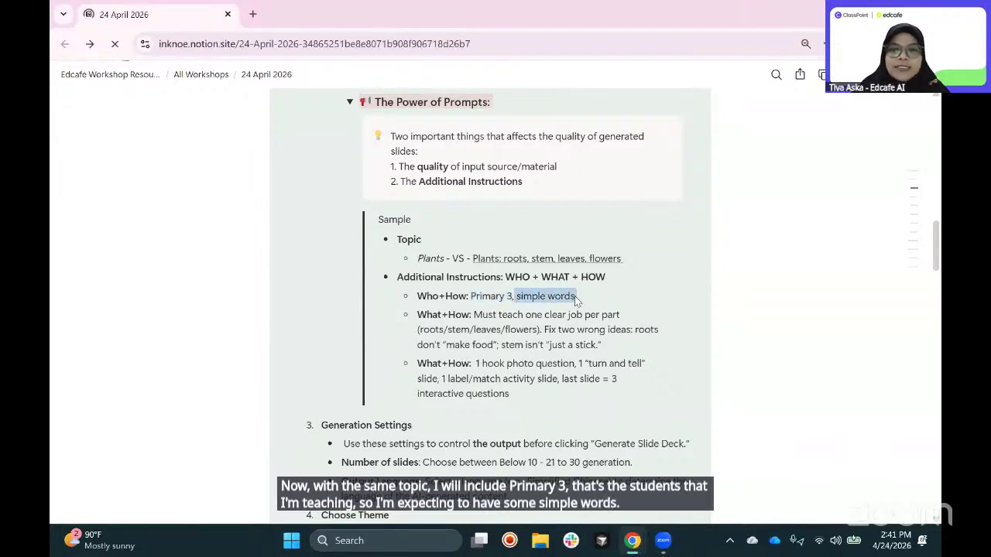
Step: Switch back to the Edcafe deck and page its preview from the title slide to "Photosynthesis - making food", examining the vocabulary level
{"action": "key", "text": "alt+Tab"}
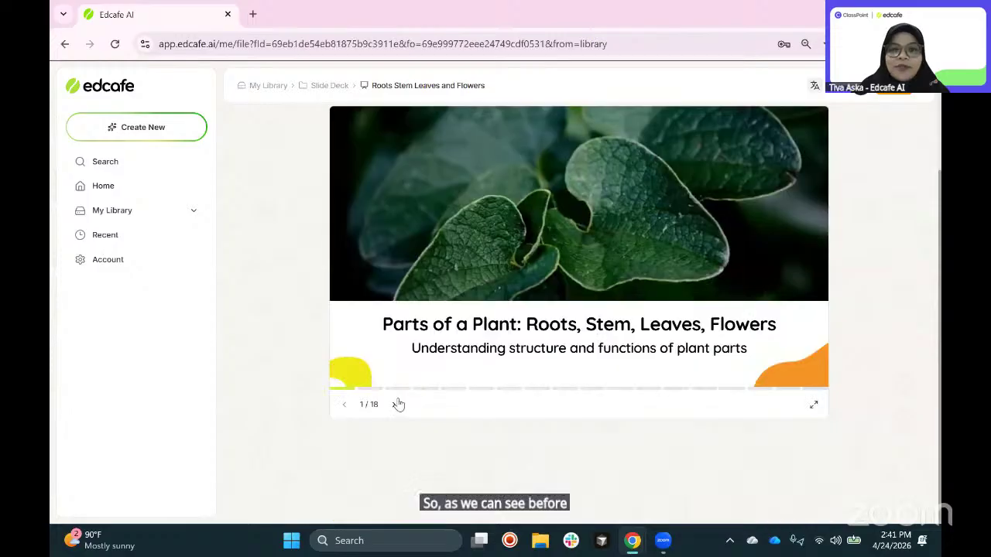
{"action": "left_click", "coordinate": [397, 404]}
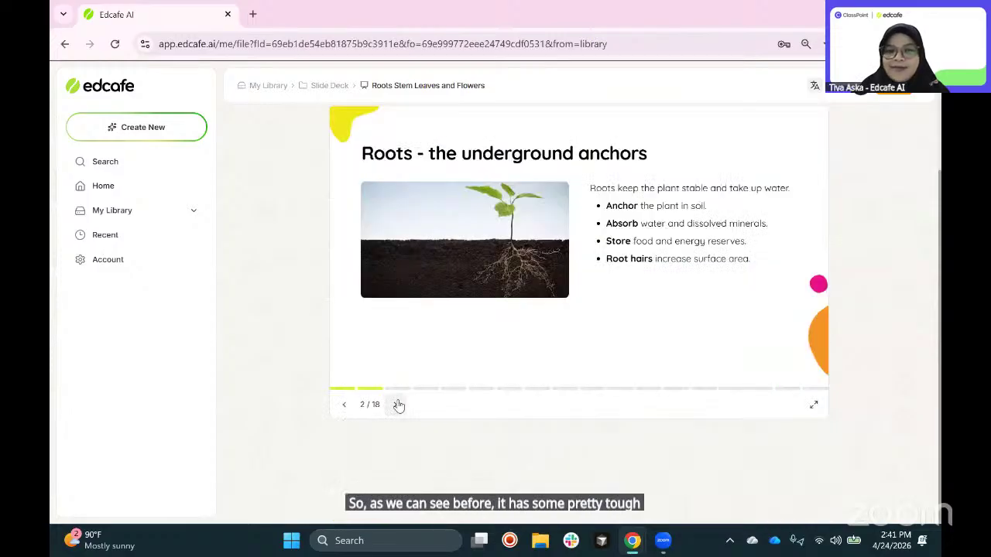
{"action": "left_click", "coordinate": [397, 404]}
{"action": "left_click", "coordinate": [397, 404]}
{"action": "left_click", "coordinate": [397, 404]}
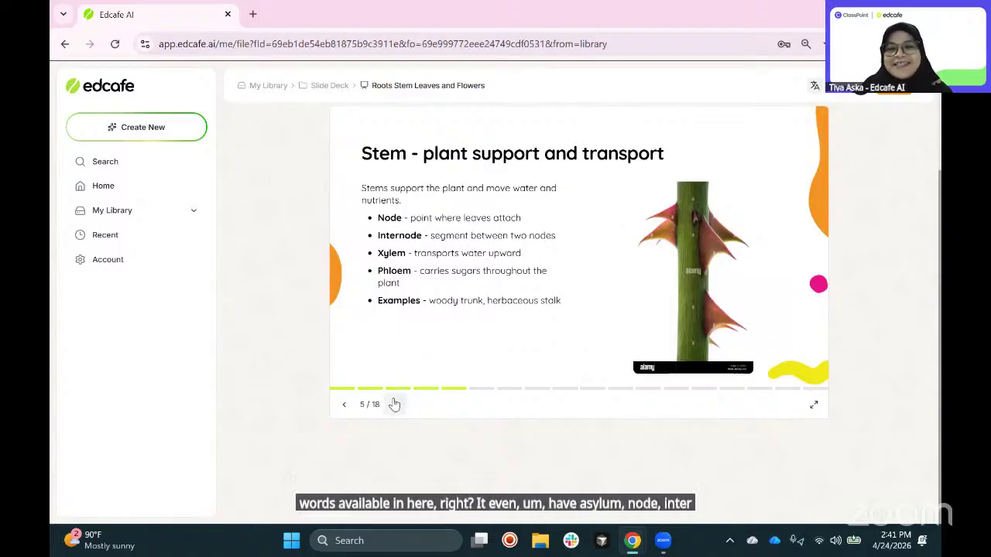
{"action": "left_click", "coordinate": [394, 404]}
{"action": "left_click", "coordinate": [394, 404]}
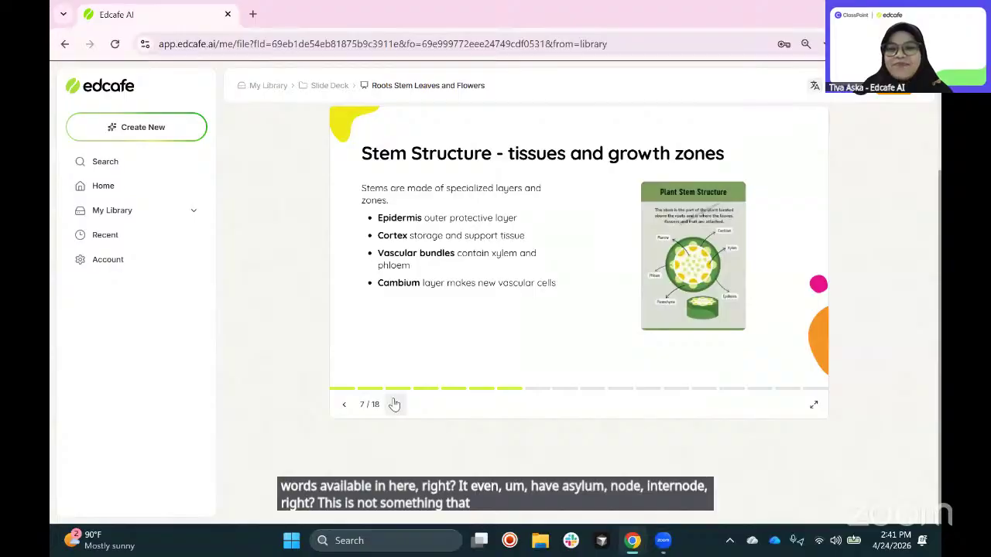
{"action": "left_click", "coordinate": [394, 404]}
{"action": "left_click", "coordinate": [394, 404]}
{"action": "left_click", "coordinate": [394, 404]}
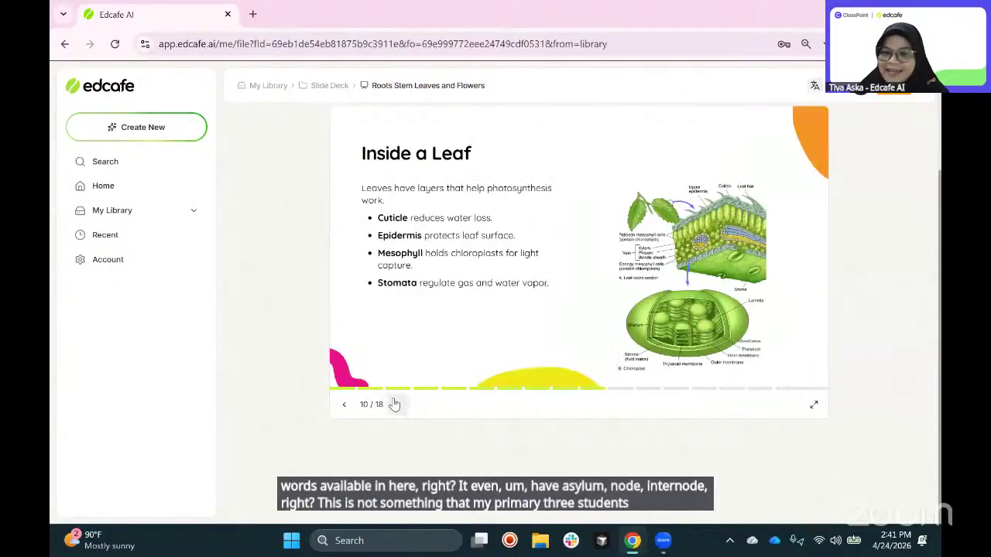
{"action": "left_click", "coordinate": [394, 404]}
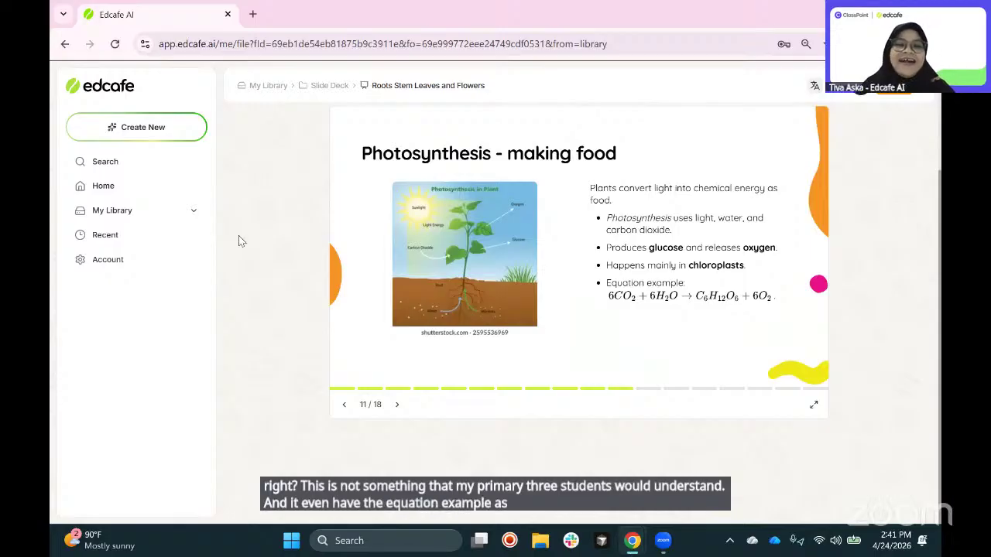
Step: Return to the Notion page and go through the sample's Who+How and What+How instructions, highlighting "Must teach one clear job per part"
{"action": "key", "text": "alt+Tab"}
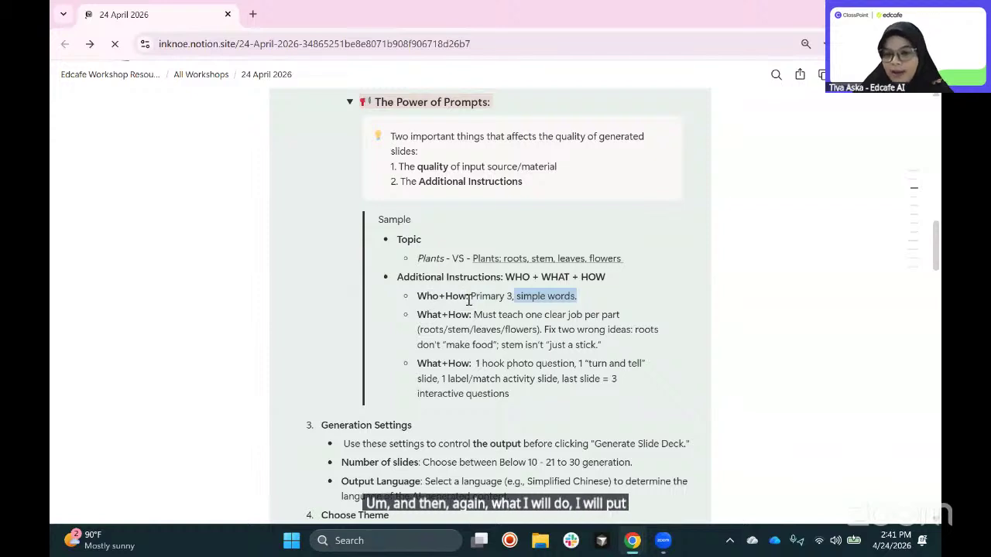
{"action": "left_click_drag", "start_coordinate": [470, 295], "coordinate": [586, 297]}
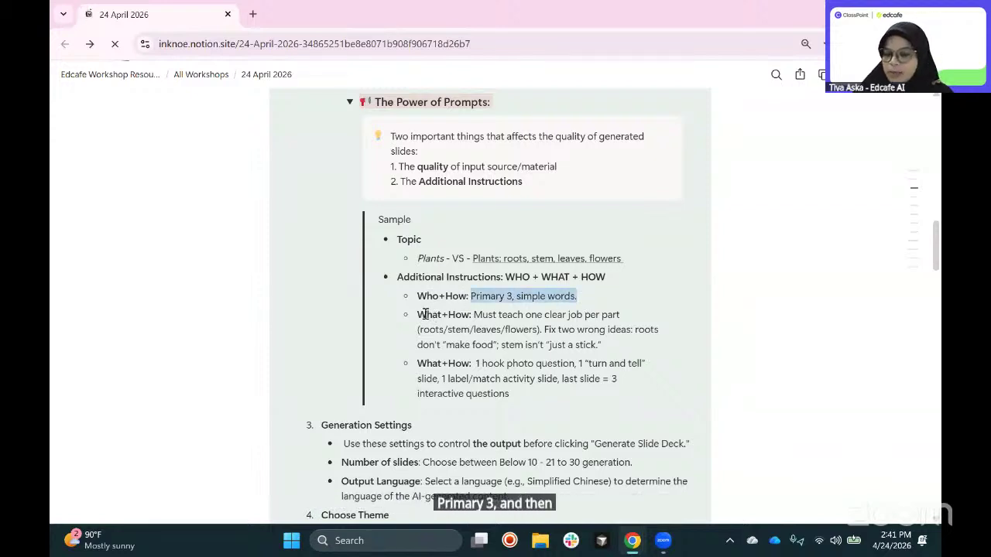
{"action": "left_click_drag", "start_coordinate": [418, 314], "coordinate": [444, 316]}
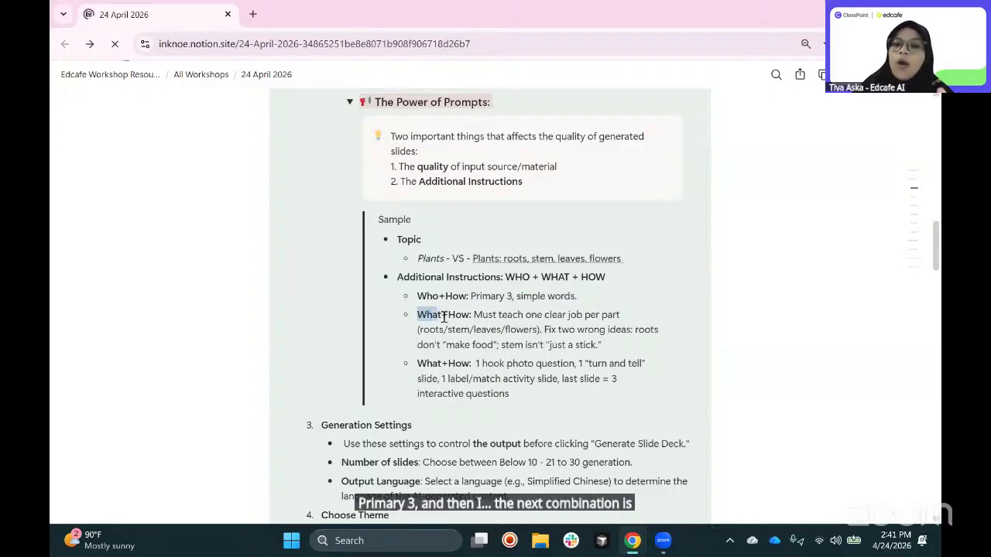
{"action": "left_click", "coordinate": [445, 319]}
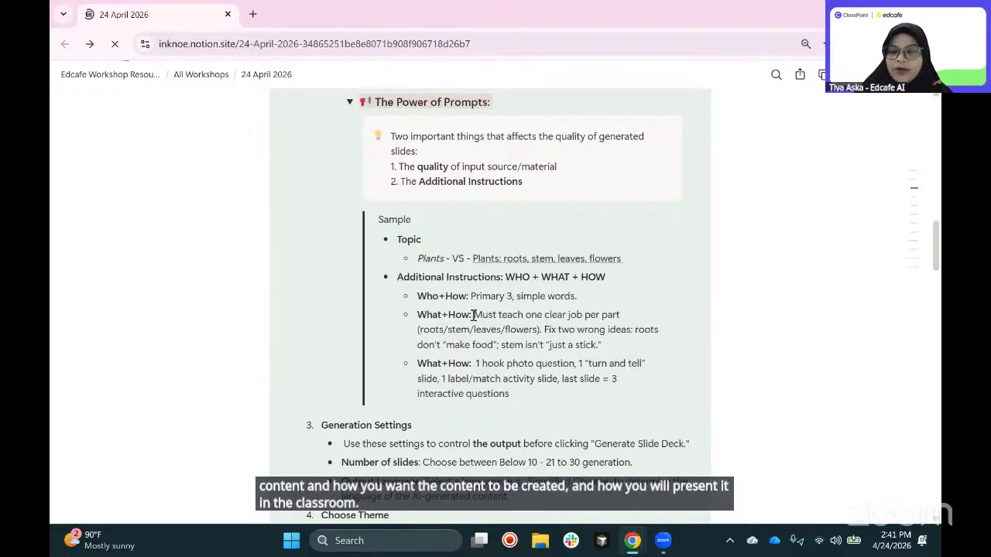
{"action": "left_click_drag", "start_coordinate": [473, 315], "coordinate": [622, 316]}
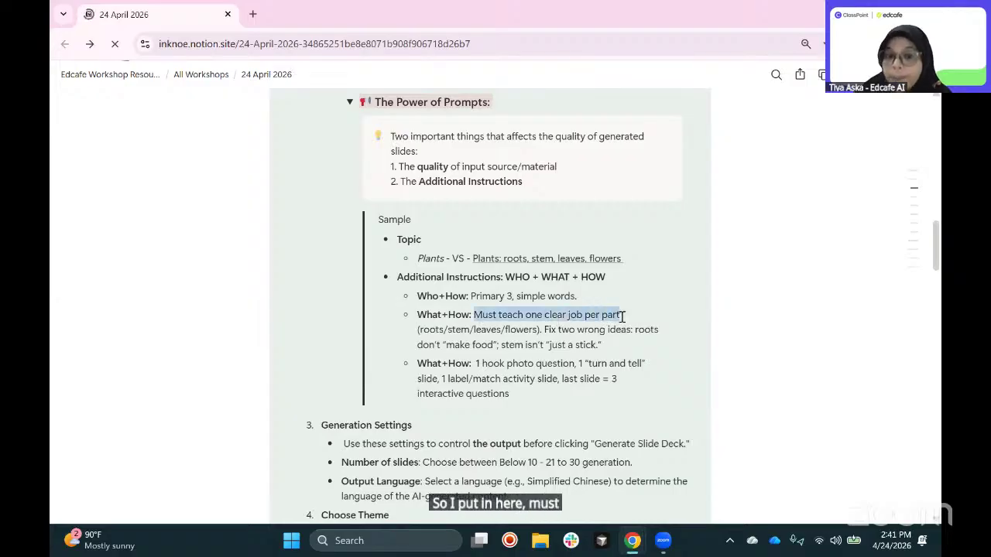
{"action": "left_click", "coordinate": [431, 329]}
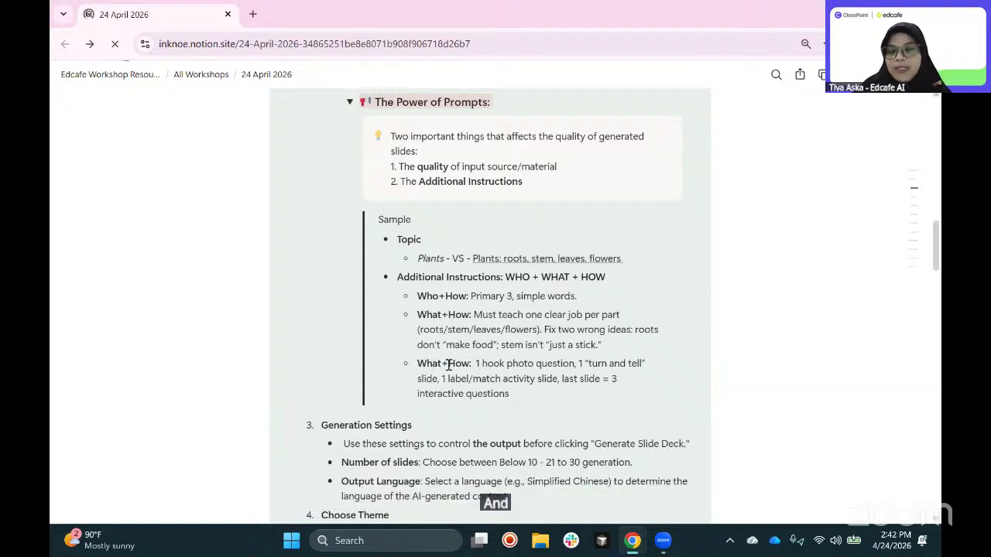
{"action": "left_click_drag", "start_coordinate": [419, 363], "coordinate": [471, 363]}
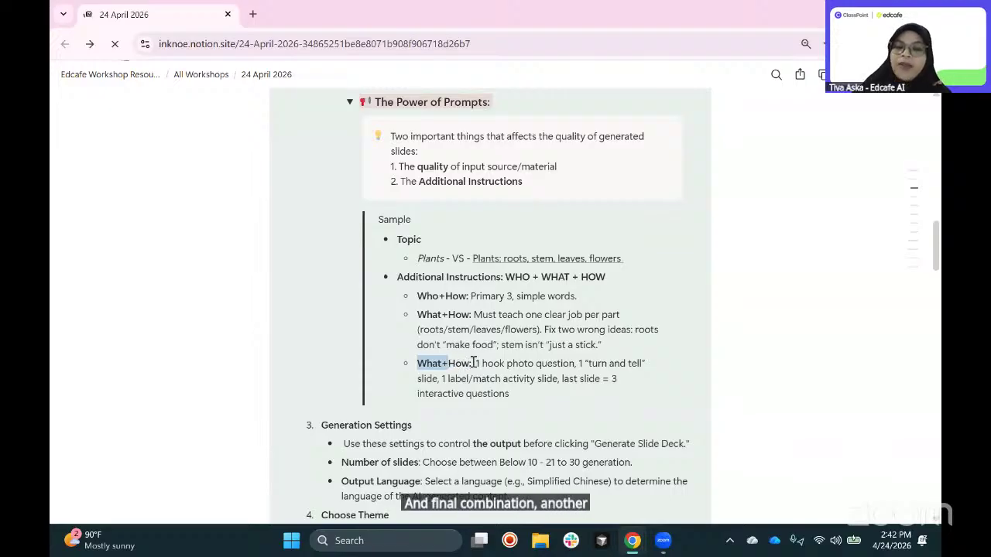
{"action": "left_click", "coordinate": [453, 363]}
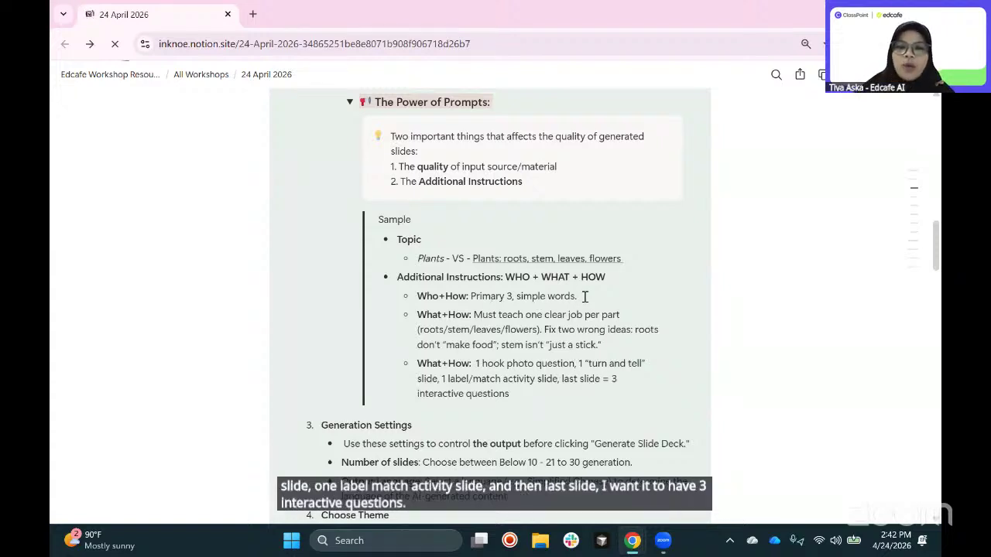
Step: Copy the sample topic "Plants: roots, stem, leaves, flowers" from the Notion page and use it as the topic of a new Edcafe slide deck
{"action": "left_click_drag", "start_coordinate": [639, 258], "coordinate": [472, 260]}
{"action": "key", "text": "ctrl+c"}
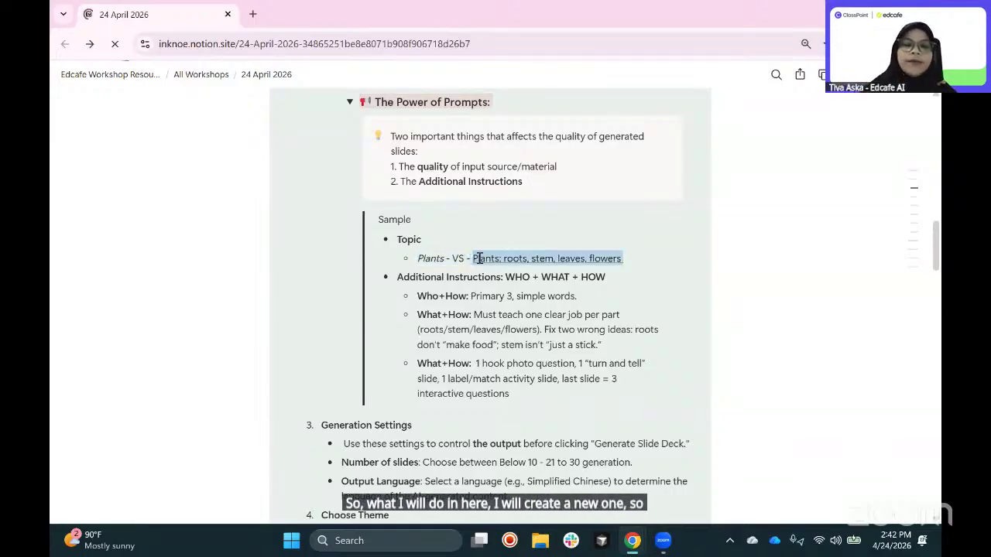
{"action": "key", "text": "alt+Tab"}
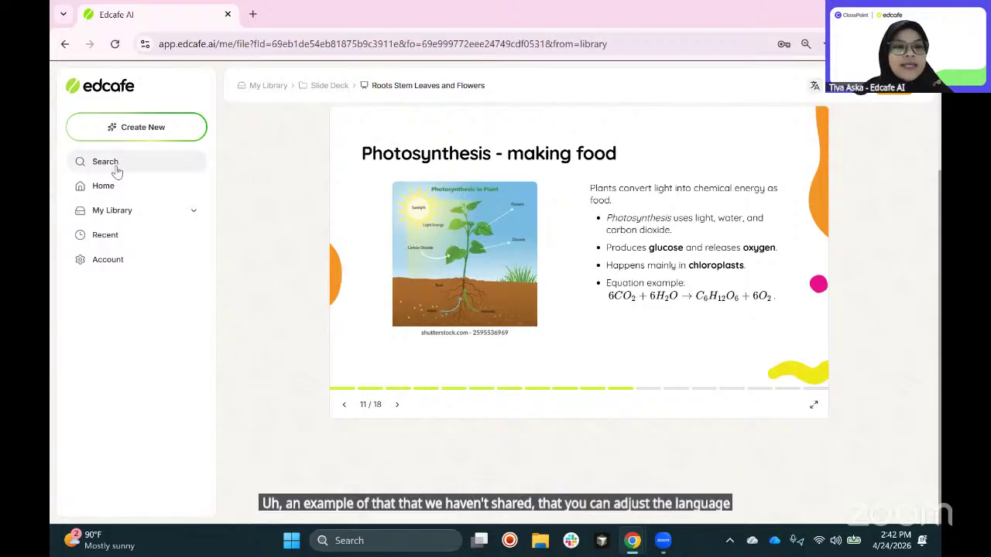
{"action": "left_click", "coordinate": [148, 127]}
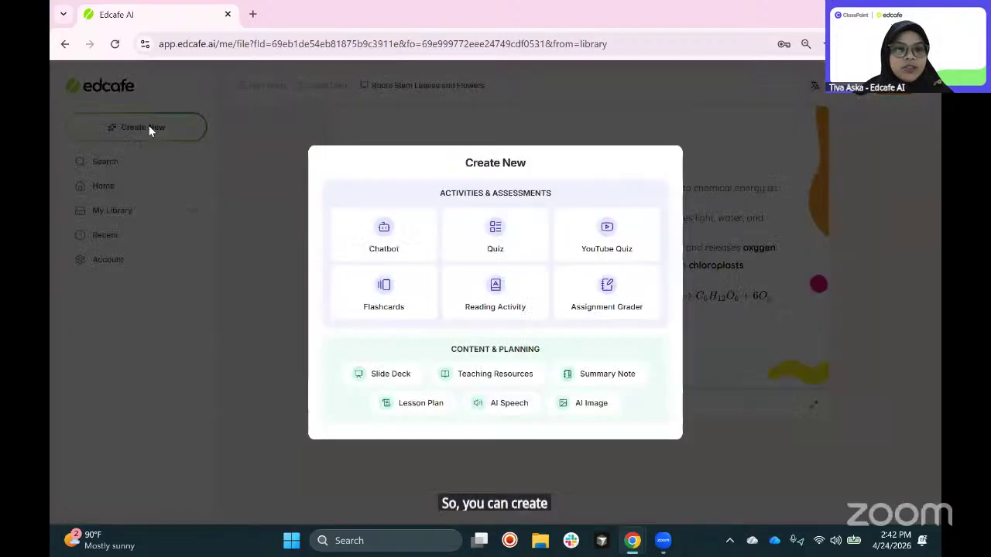
{"action": "left_click", "coordinate": [379, 378]}
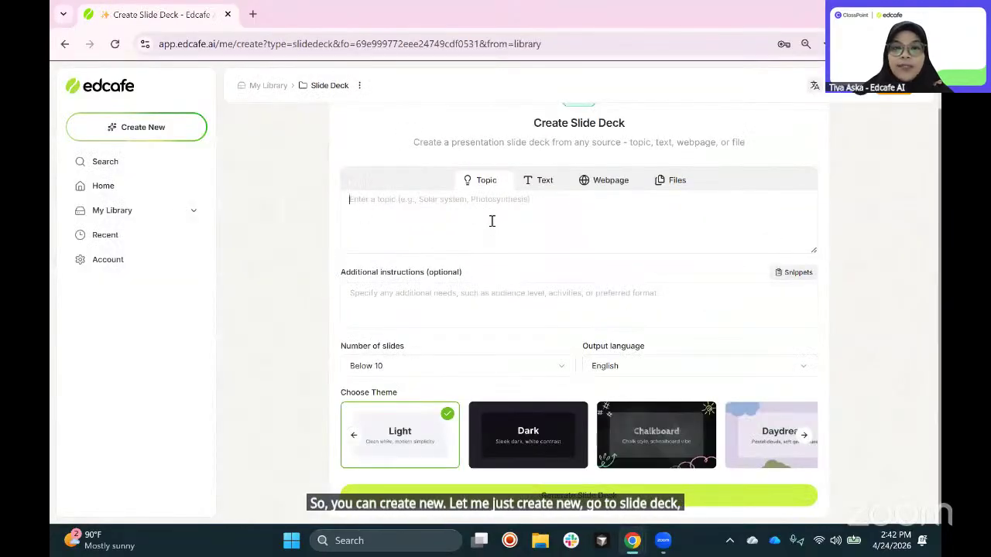
{"action": "key", "text": "ctrl+v"}
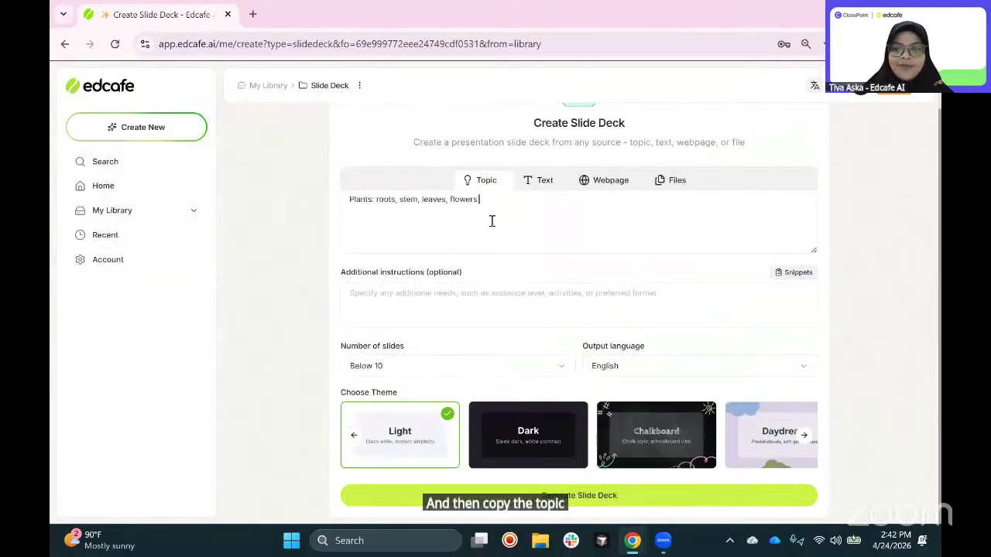
Step: Copy the Who+How text "Primary 3, simple words." from the Notion sample into the deck's additional instructions as the first dashed item
{"action": "left_click", "coordinate": [494, 298]}
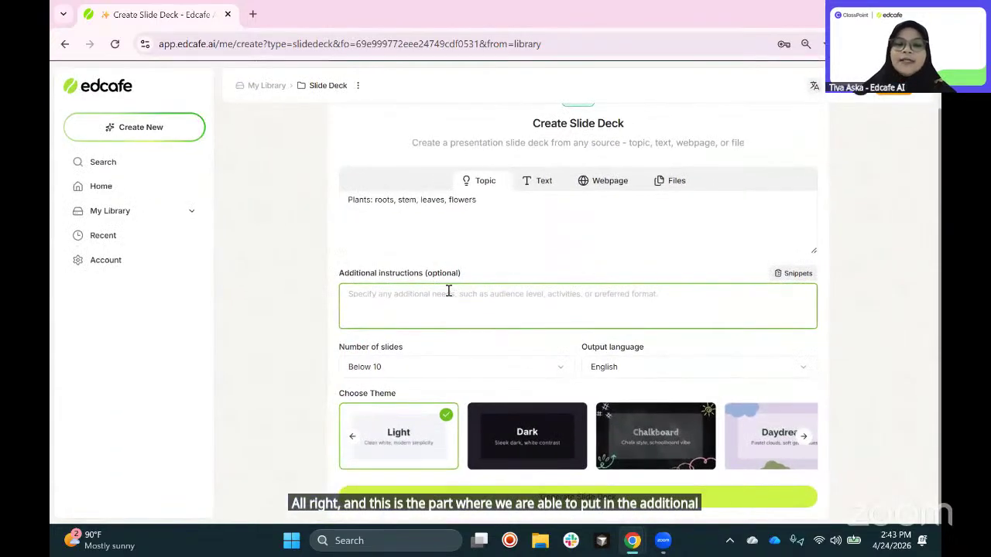
{"action": "key", "text": "alt+Tab"}
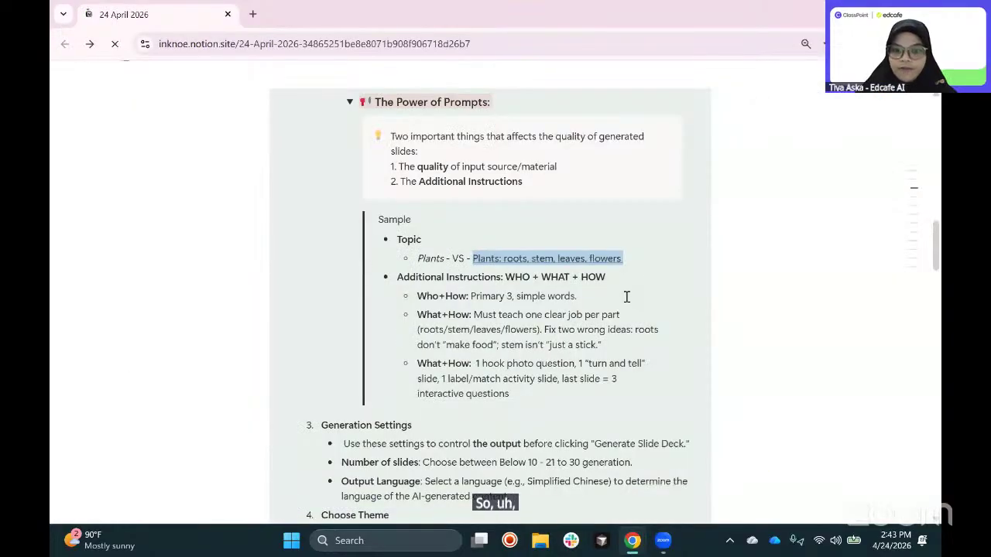
{"action": "left_click_drag", "start_coordinate": [576, 295], "coordinate": [470, 295]}
{"action": "key", "text": "ctrl+c"}
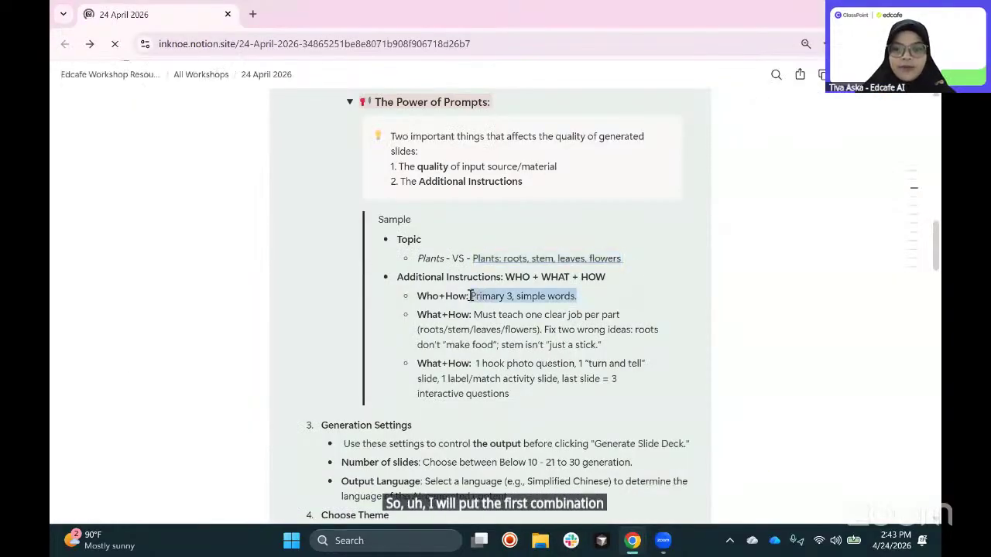
{"action": "key", "text": "alt+Tab"}
{"action": "left_click", "coordinate": [442, 299]}
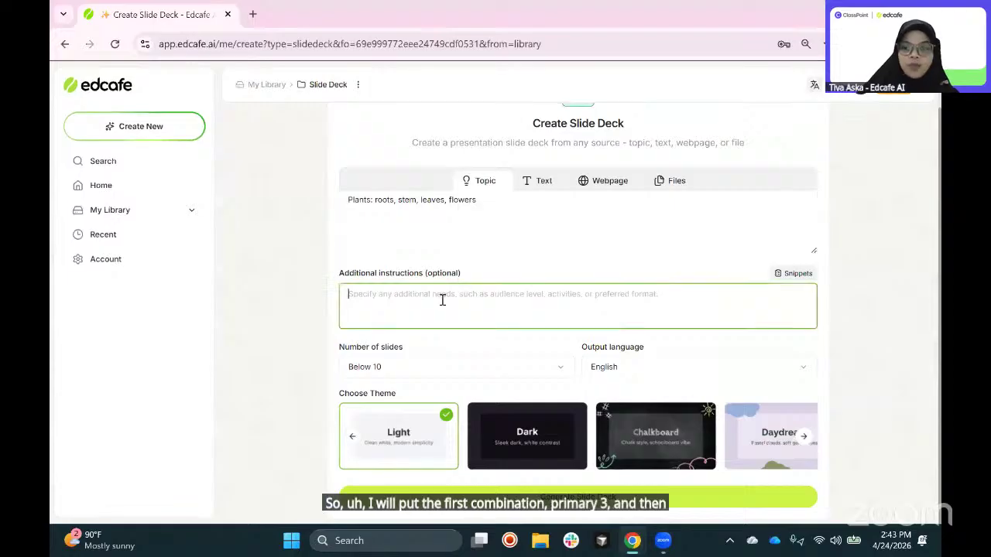
{"action": "type", "text": "-"}
{"action": "key", "text": "ctrl+v"}
{"action": "key", "text": "Return"}
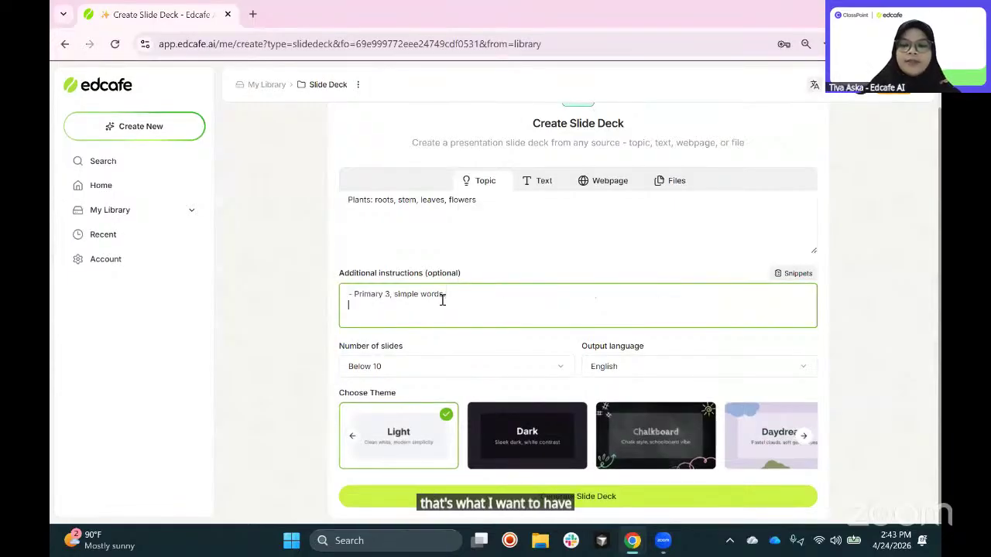
Step: Add the sample's first What+How text to the additional instructions: one clear job per part, and fixing two wrong ideas about roots and stem
{"action": "key", "text": "alt+Tab"}
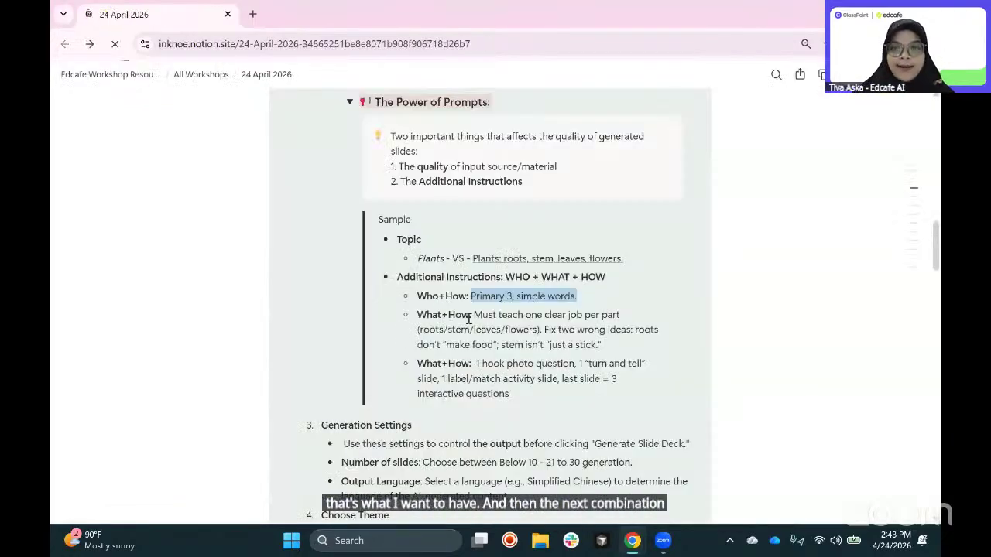
{"action": "left_click_drag", "start_coordinate": [476, 316], "coordinate": [613, 345]}
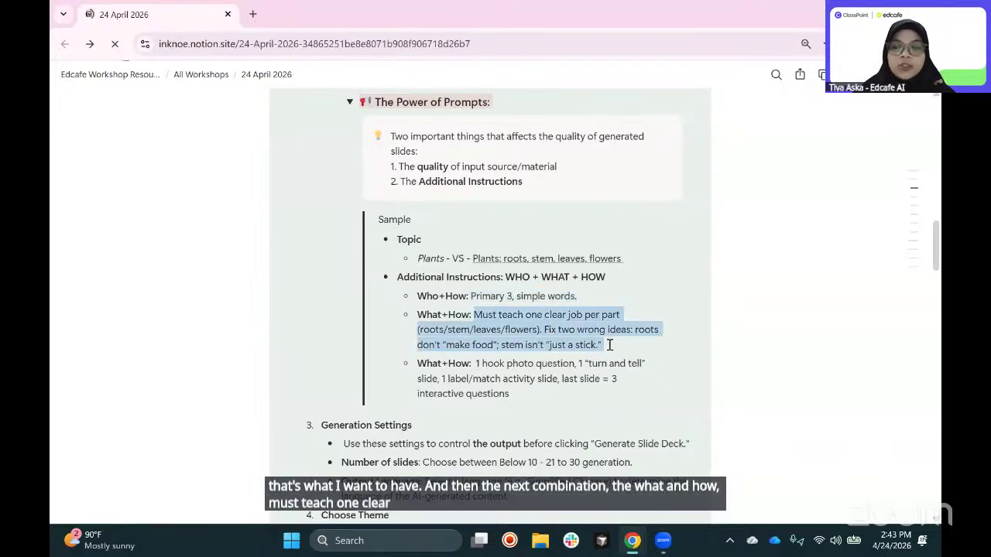
{"action": "key", "text": "ctrl+c"}
{"action": "key", "text": "alt+Tab"}
{"action": "key", "text": "ctrl+v"}
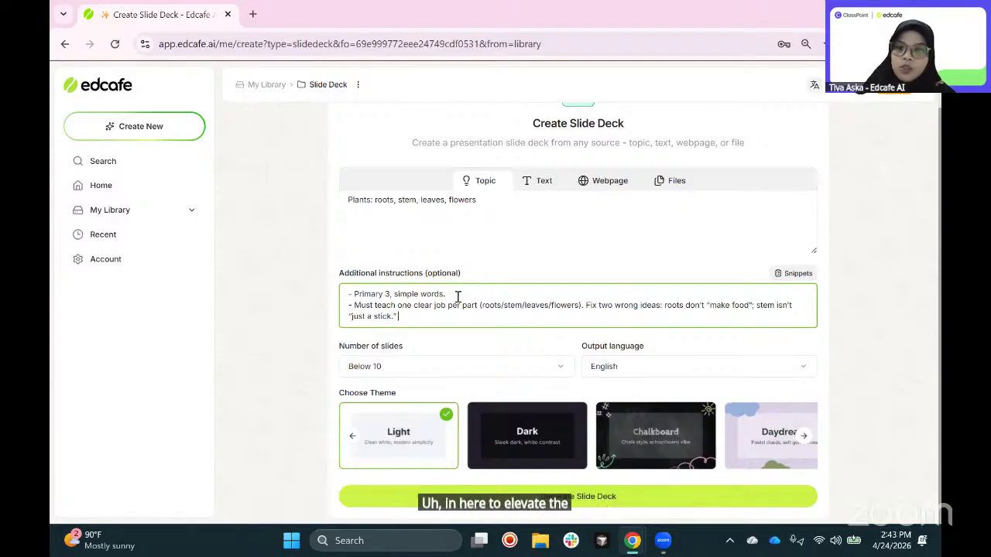
Step: Add the sample's last What+How text as a dashed item: 1 hook photo question, 1 "turn and tell" slide, 1 label/match activity slide, 3 final interactive questions
{"action": "key", "text": "Return"}
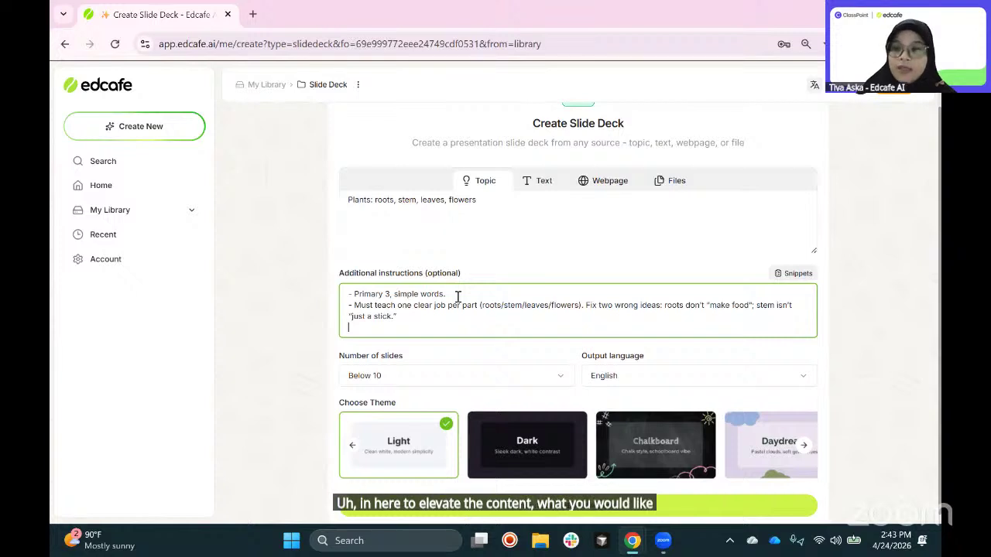
{"action": "type", "text": "-"}
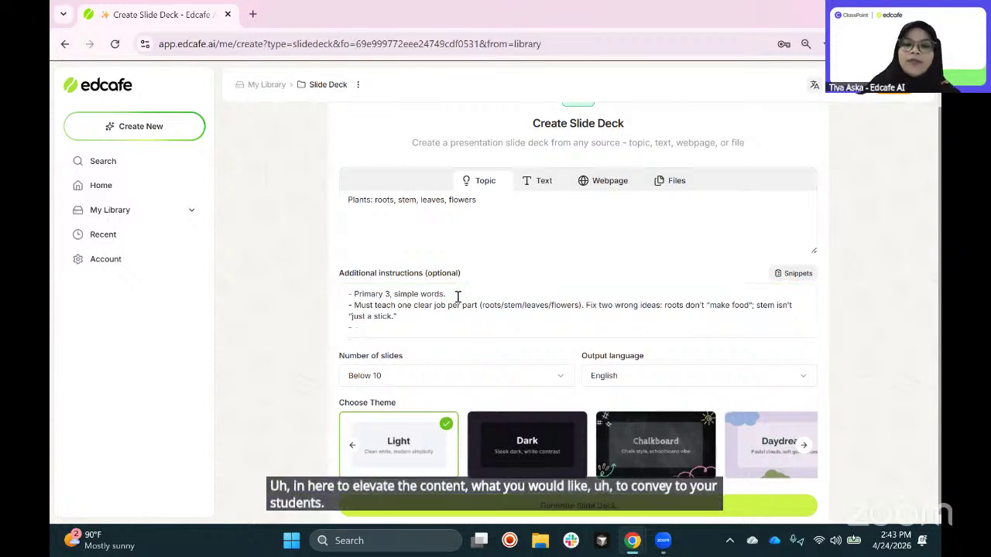
{"action": "key", "text": "alt+Tab"}
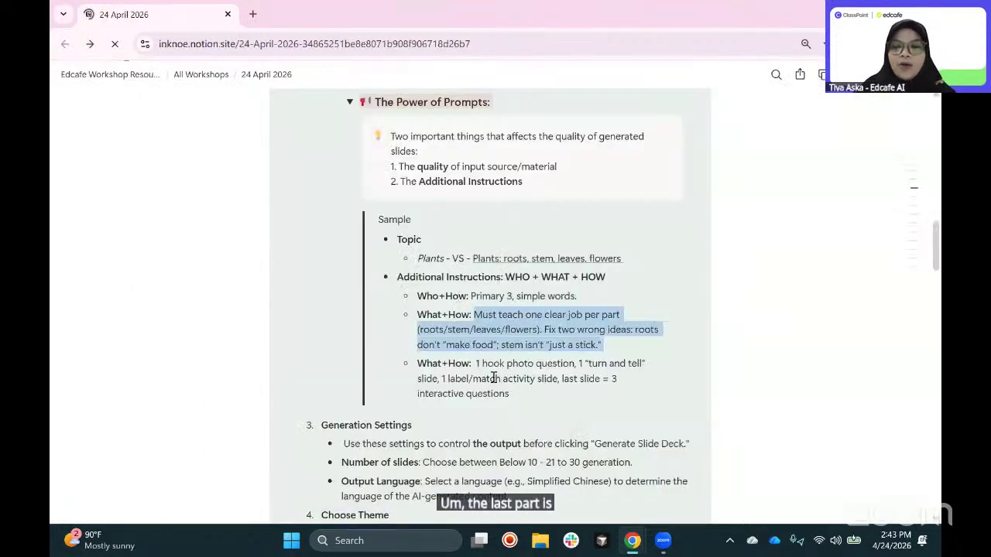
{"action": "left_click_drag", "start_coordinate": [510, 394], "coordinate": [476, 361]}
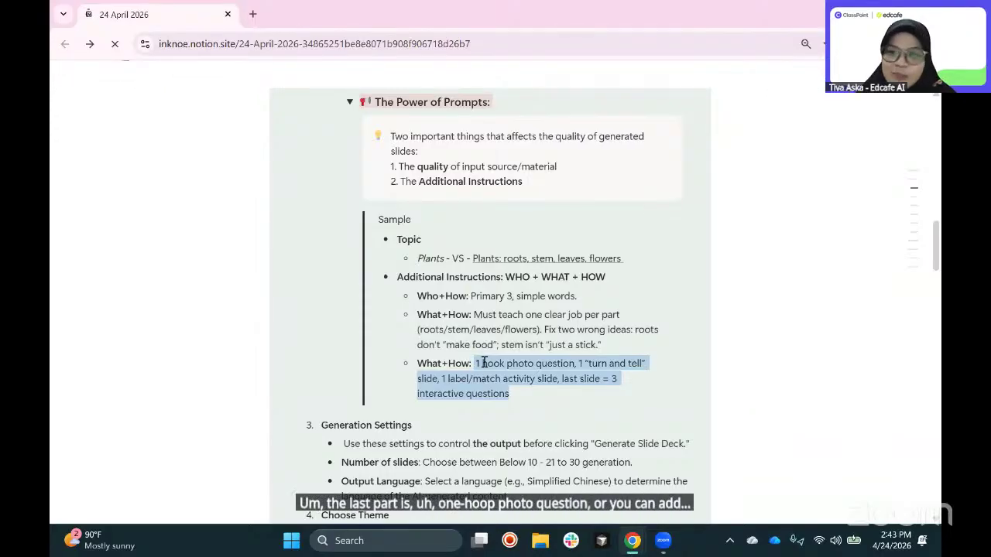
{"action": "key", "text": "alt+Tab"}
{"action": "left_click", "coordinate": [441, 327]}
{"action": "key", "text": "ctrl+v"}
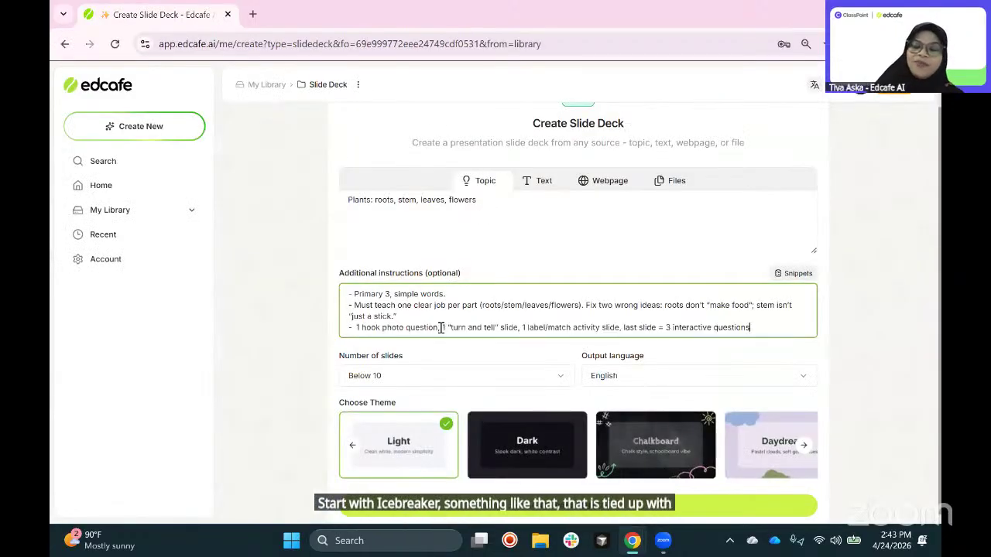
Step: Look through the available output languages for the slide deck and leave the selection on English
{"action": "scroll", "coordinate": [409, 316], "scroll_direction": "down", "scroll_amount": 1}
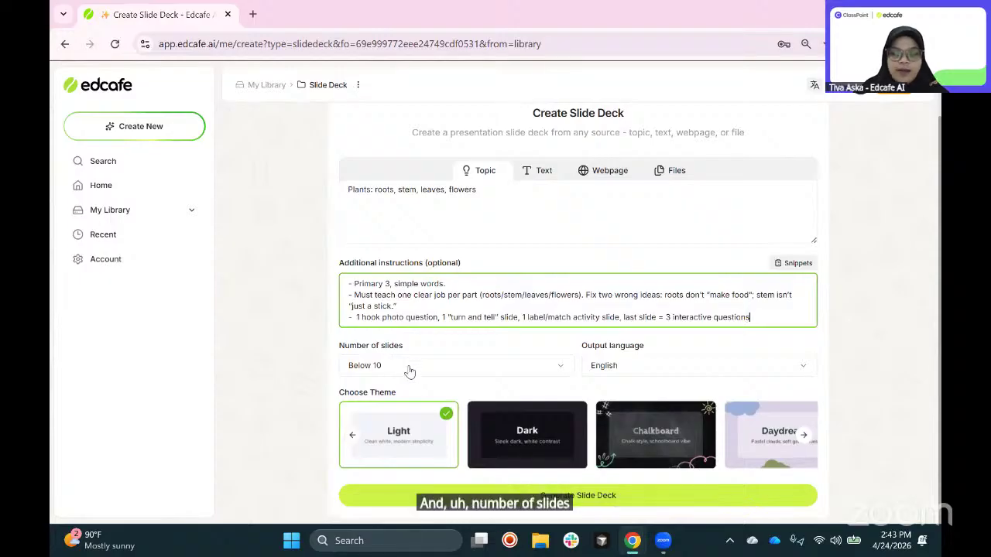
{"action": "left_click", "coordinate": [627, 363]}
{"action": "scroll", "coordinate": [661, 248], "scroll_direction": "down", "scroll_amount": 5}
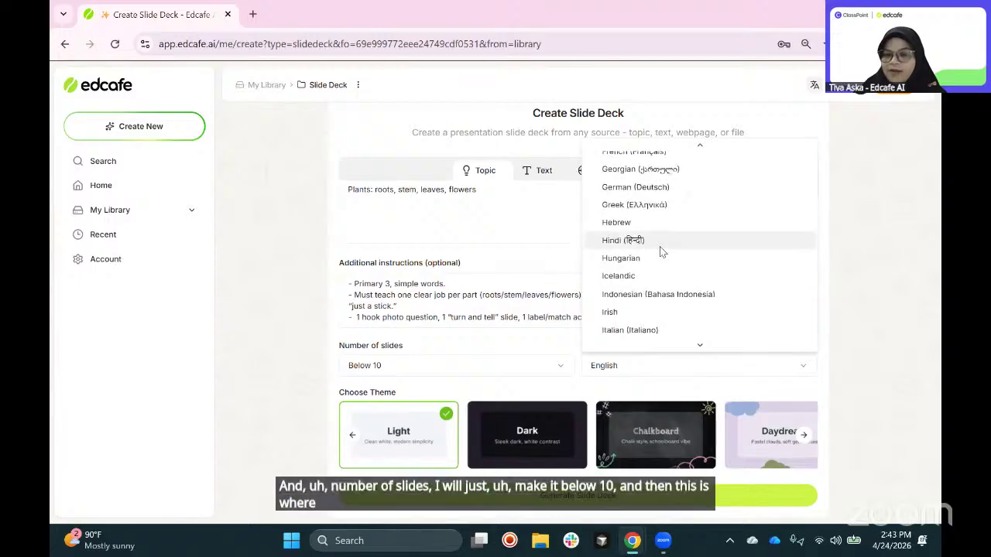
{"action": "scroll", "coordinate": [661, 248], "scroll_direction": "up", "scroll_amount": 5}
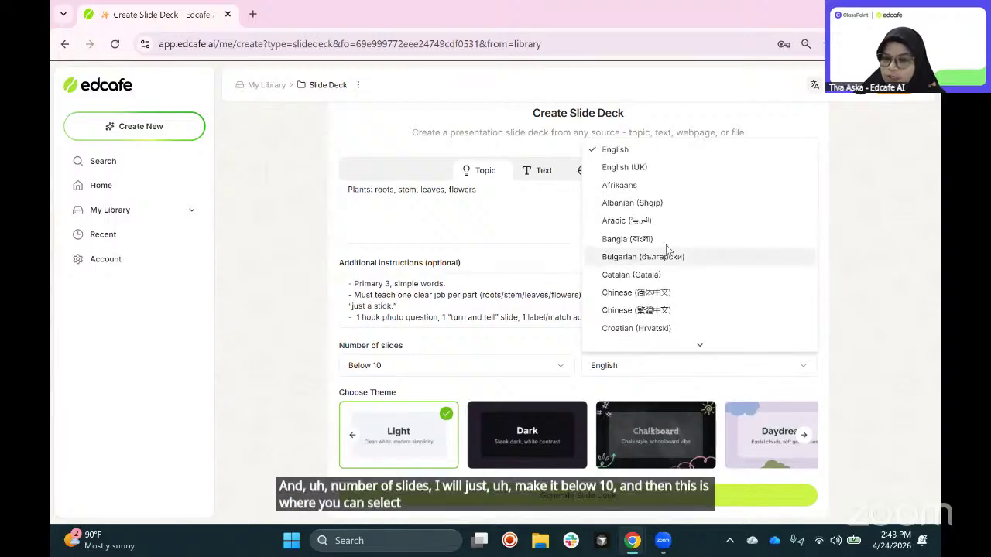
{"action": "left_click", "coordinate": [851, 338]}
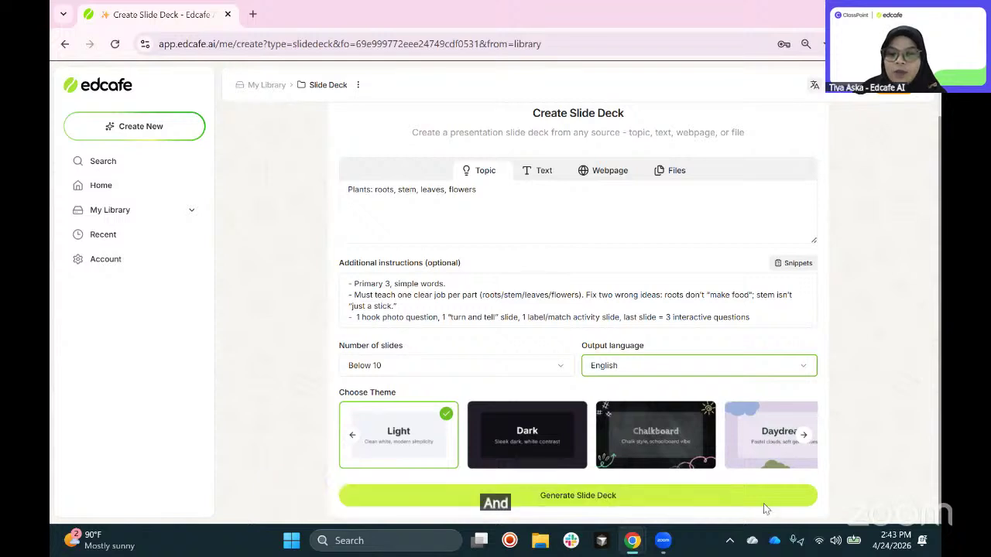
Step: Choose the Daydream theme and generate the slide deck
{"action": "left_click", "coordinate": [780, 441]}
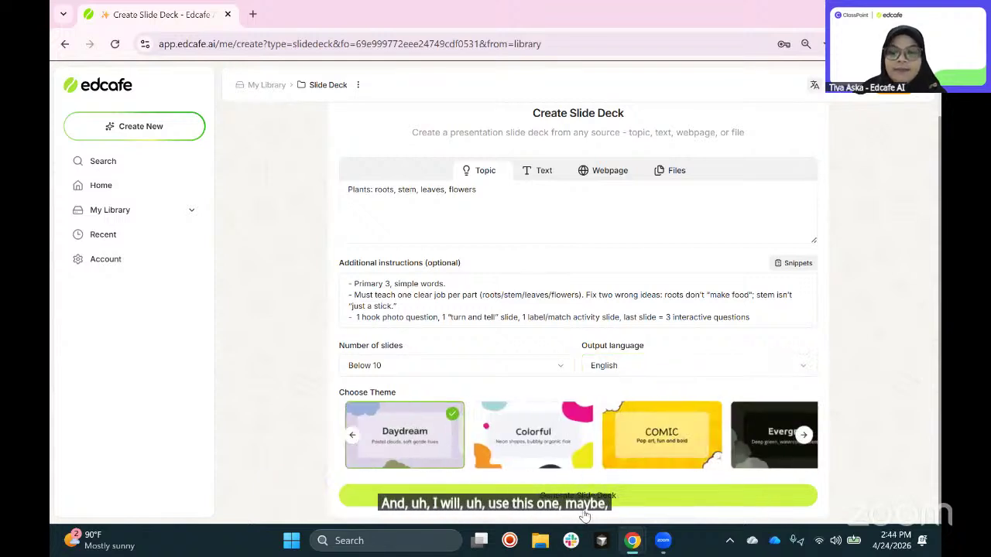
{"action": "left_click", "coordinate": [541, 496]}
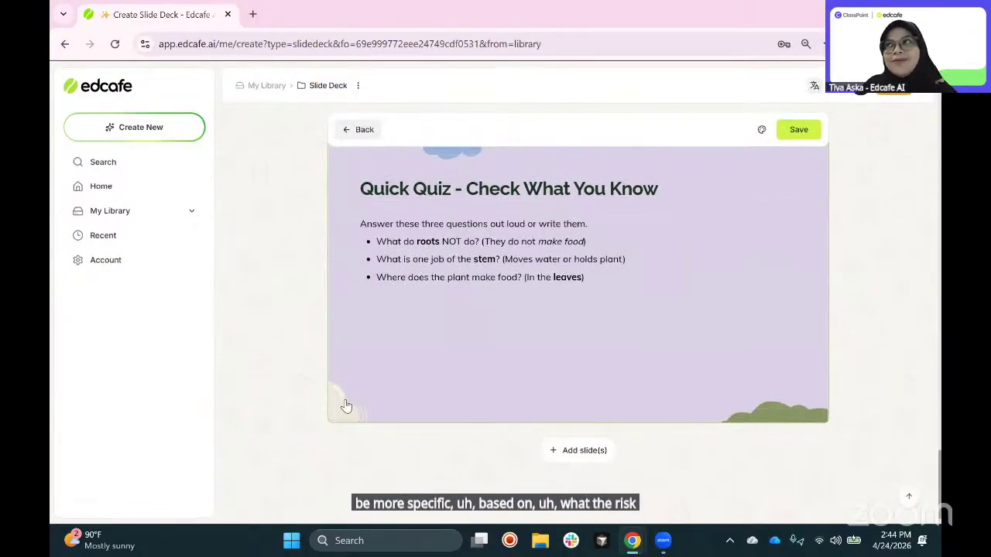
Step: Review the generated slides from the title through the hook photo question and the roots, stem and leaves jobs, checking them against the instructions
{"action": "scroll", "coordinate": [346, 406], "scroll_direction": "up", "scroll_amount": 5}
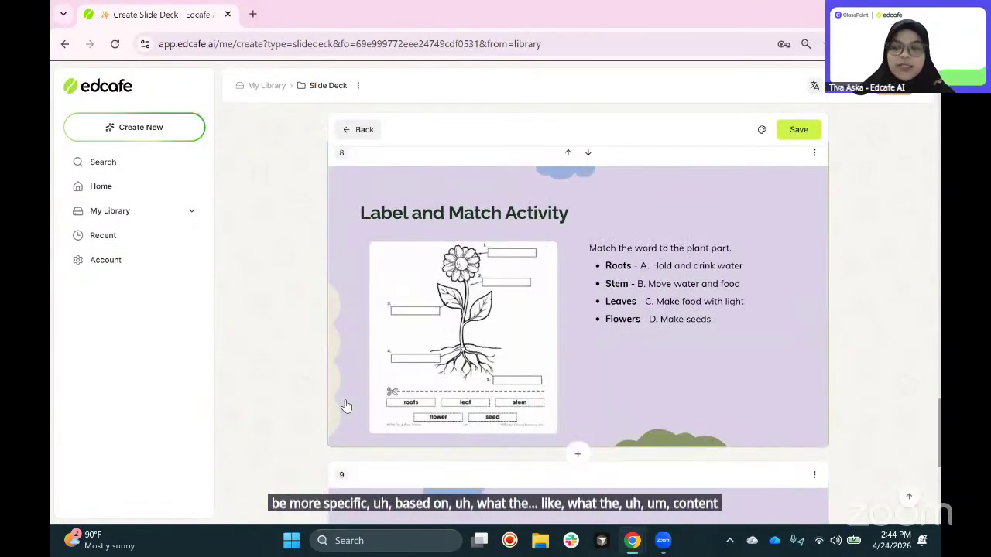
{"action": "scroll", "coordinate": [346, 406], "scroll_direction": "up", "scroll_amount": 7}
{"action": "scroll", "coordinate": [346, 405], "scroll_direction": "up", "scroll_amount": 10}
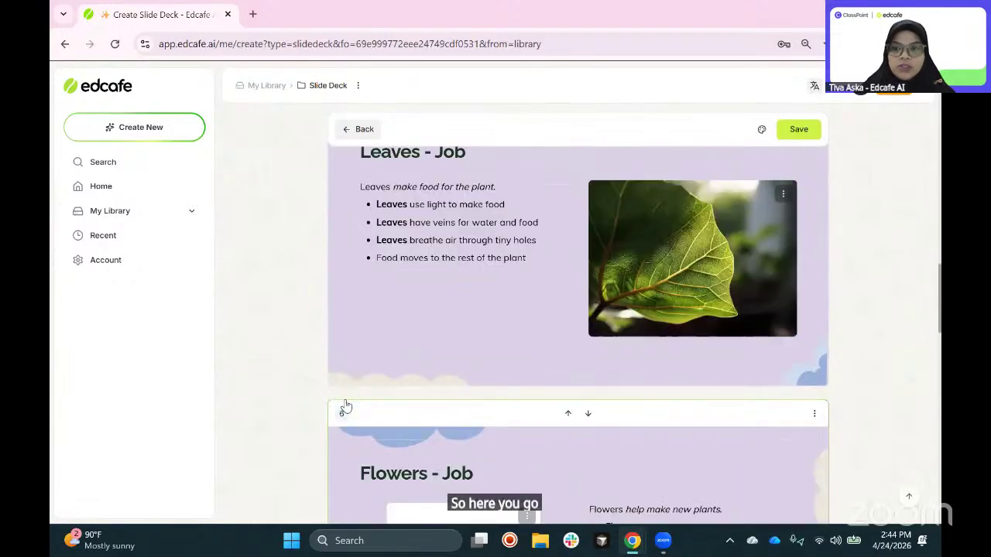
{"action": "scroll", "coordinate": [345, 405], "scroll_direction": "up", "scroll_amount": 8}
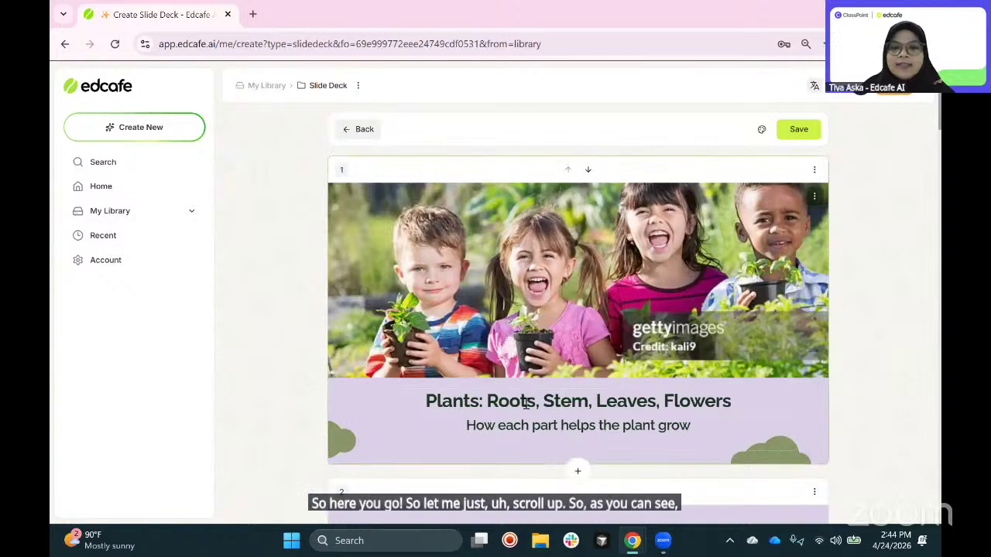
{"action": "scroll", "coordinate": [344, 356], "scroll_direction": "down", "scroll_amount": 3}
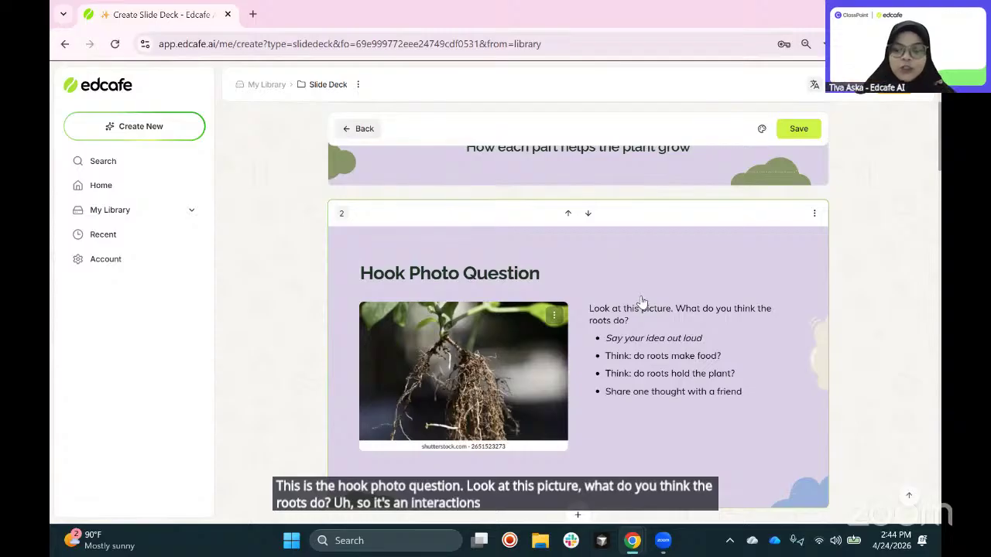
{"action": "scroll", "coordinate": [640, 296], "scroll_direction": "down", "scroll_amount": 5}
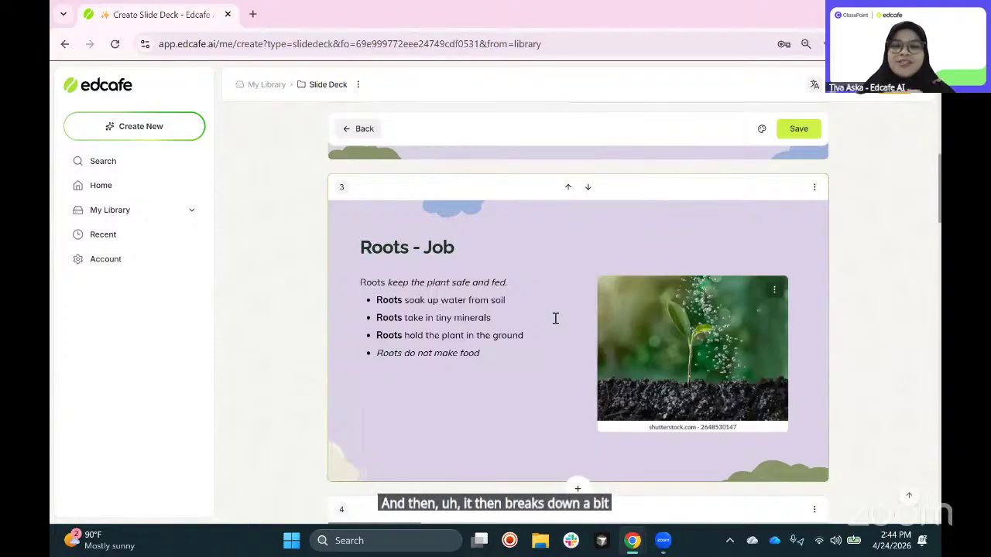
{"action": "scroll", "coordinate": [550, 332], "scroll_direction": "down", "scroll_amount": 4}
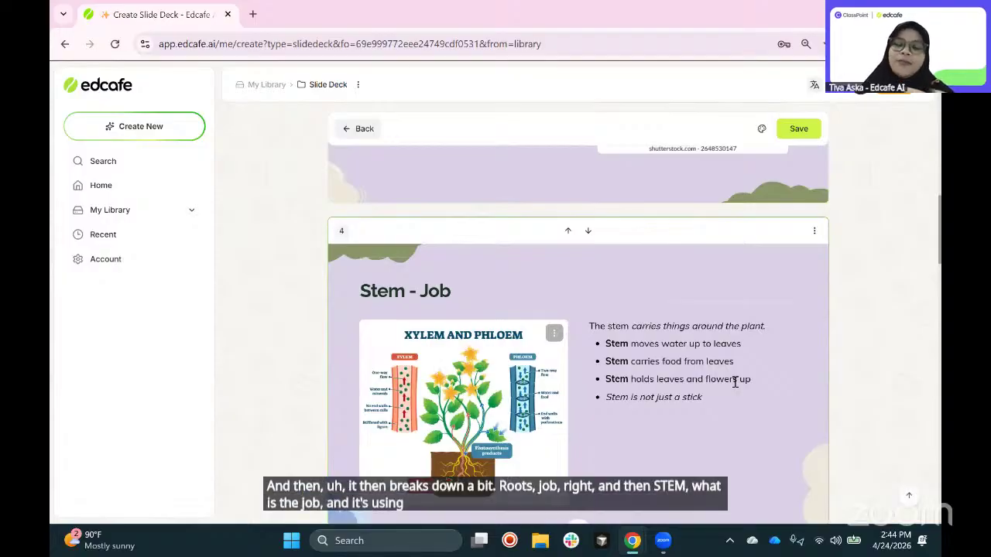
{"action": "scroll", "coordinate": [735, 384], "scroll_direction": "down", "scroll_amount": 5}
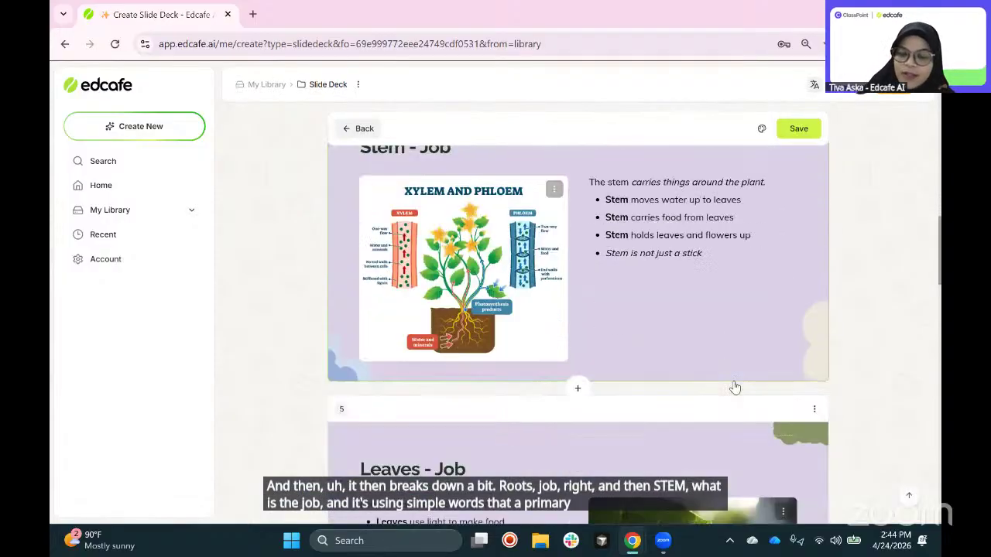
{"action": "scroll", "coordinate": [734, 387], "scroll_direction": "down", "scroll_amount": 3}
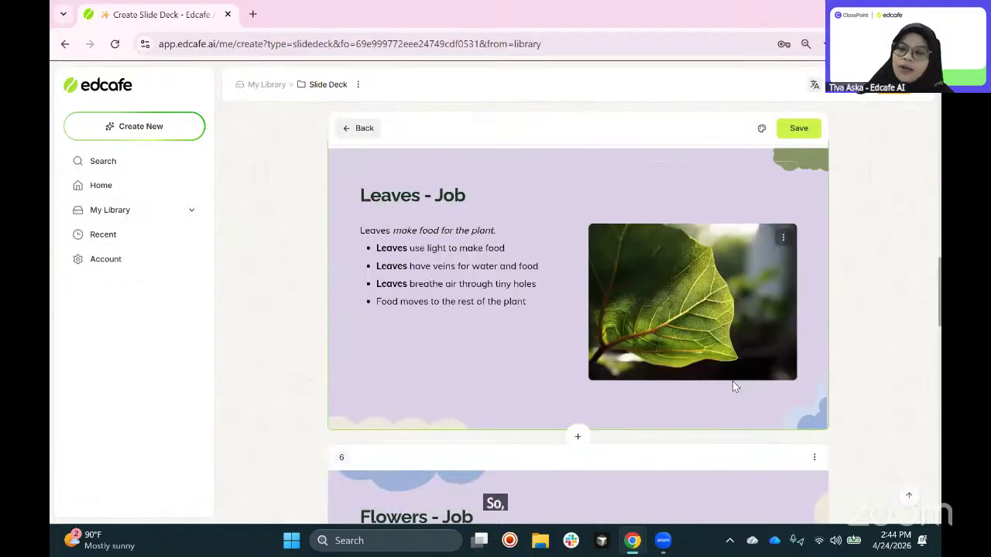
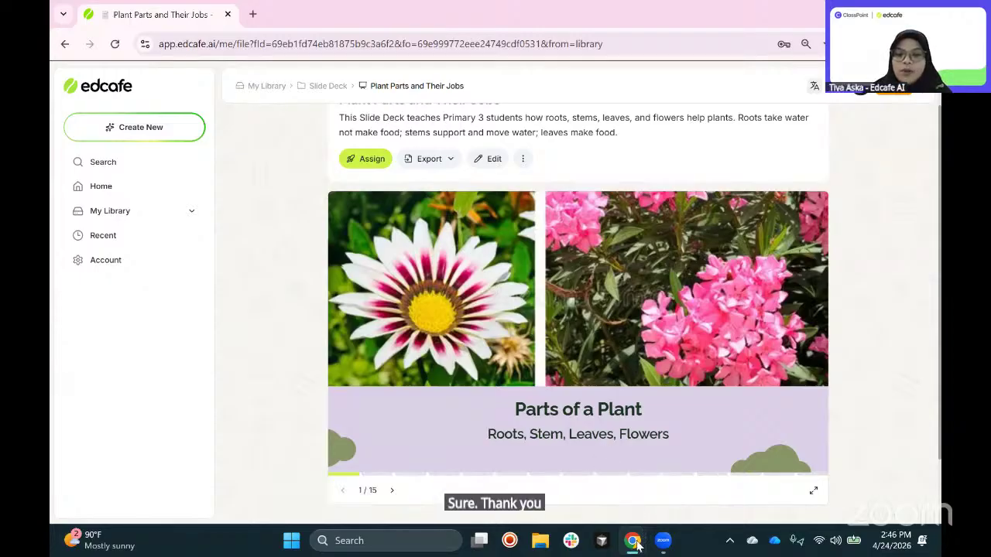
Step: Switch back to the Notion workshop page and collapse "The Power of Prompts" section under Additional Instructions
{"action": "mouse_move", "coordinate": [643, 546]}
{"action": "left_click", "coordinate": [561, 465]}
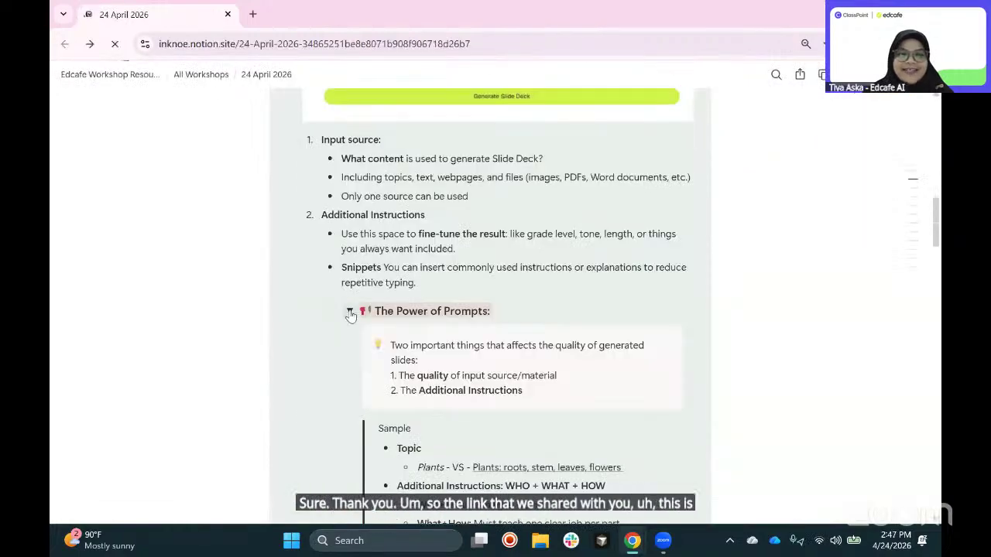
{"action": "left_click", "coordinate": [349, 312]}
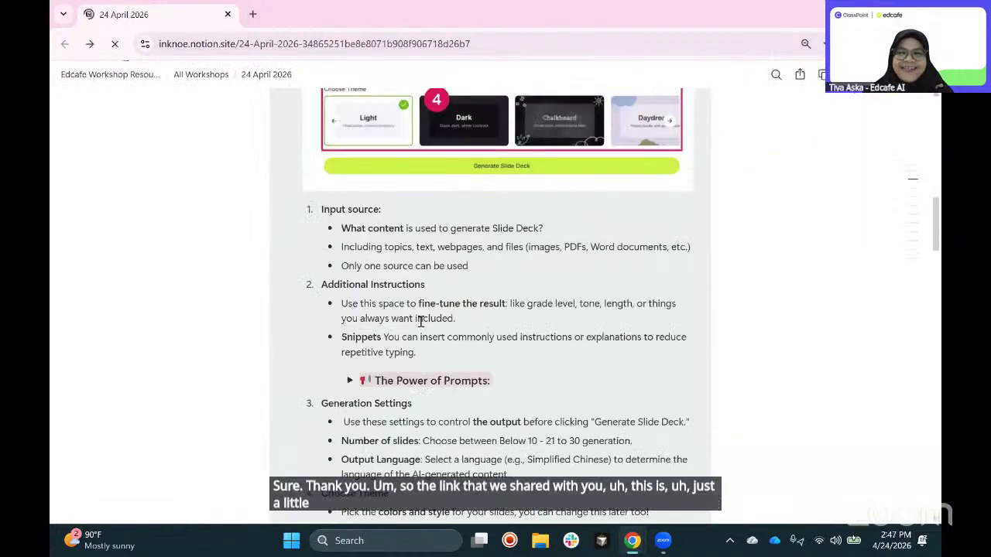
Step: Collapse the Create section under Resources on the workshop page and look over Today's Agenda and the resource headings
{"action": "scroll", "coordinate": [420, 320], "scroll_direction": "up", "scroll_amount": 15}
{"action": "scroll", "coordinate": [309, 365], "scroll_direction": "down", "scroll_amount": 2}
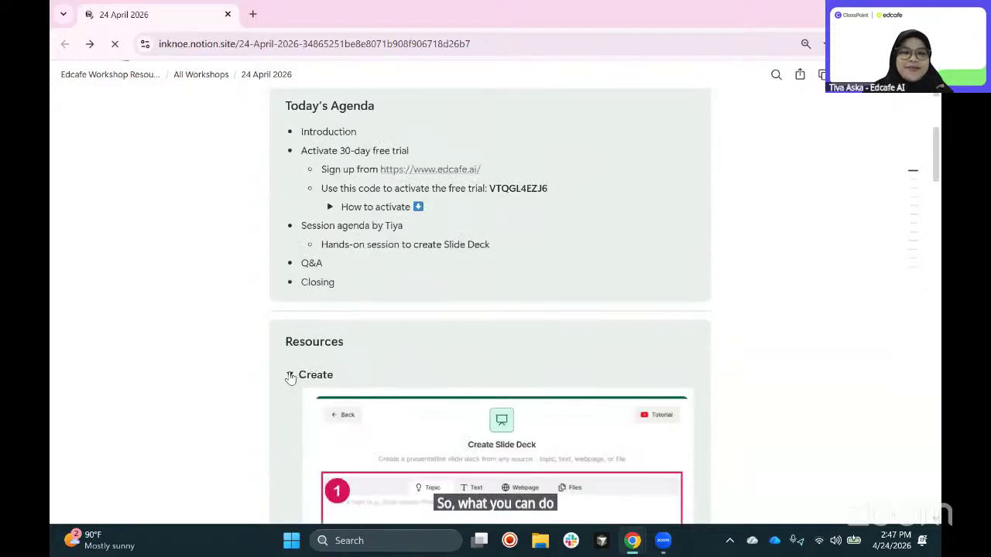
{"action": "left_click", "coordinate": [289, 374]}
{"action": "scroll", "coordinate": [513, 361], "scroll_direction": "down", "scroll_amount": 1}
{"action": "scroll", "coordinate": [501, 353], "scroll_direction": "up", "scroll_amount": 3}
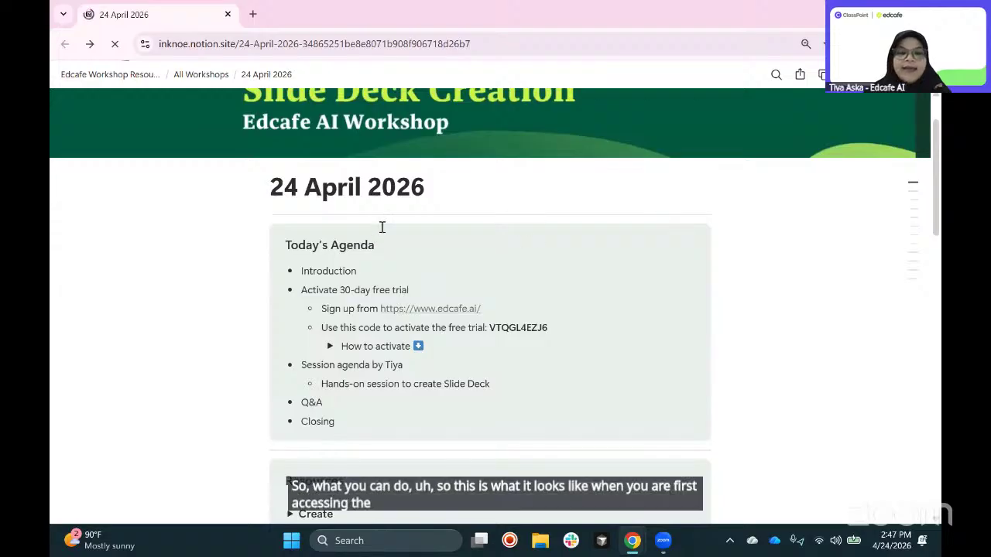
{"action": "scroll", "coordinate": [381, 230], "scroll_direction": "down", "scroll_amount": 2}
{"action": "scroll", "coordinate": [381, 230], "scroll_direction": "down", "scroll_amount": 1}
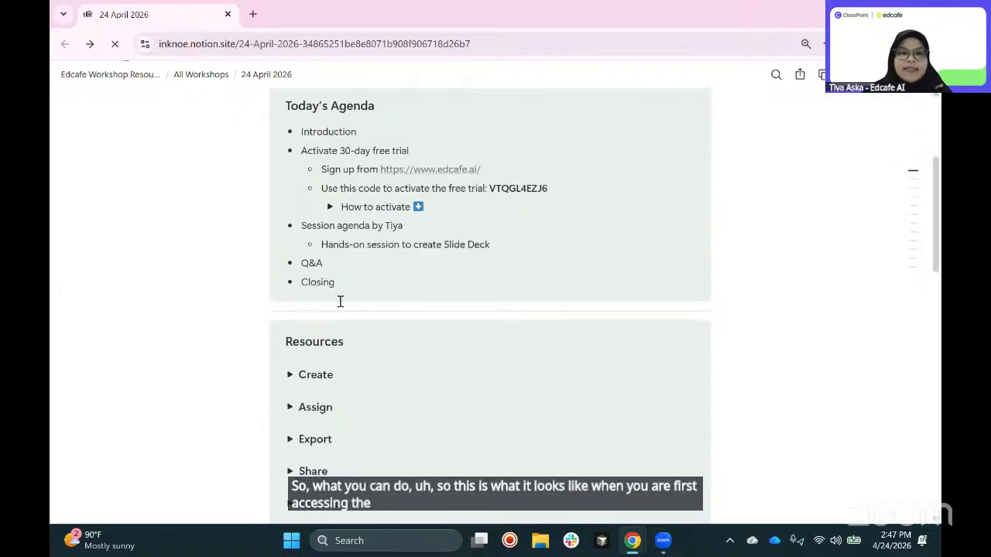
Step: Expand the Create section and "The Power of Prompts" under Additional Instructions to view the sample topic and instructions
{"action": "left_click", "coordinate": [289, 376]}
{"action": "scroll", "coordinate": [289, 381], "scroll_direction": "down", "scroll_amount": 5}
{"action": "scroll", "coordinate": [289, 382], "scroll_direction": "down", "scroll_amount": 5}
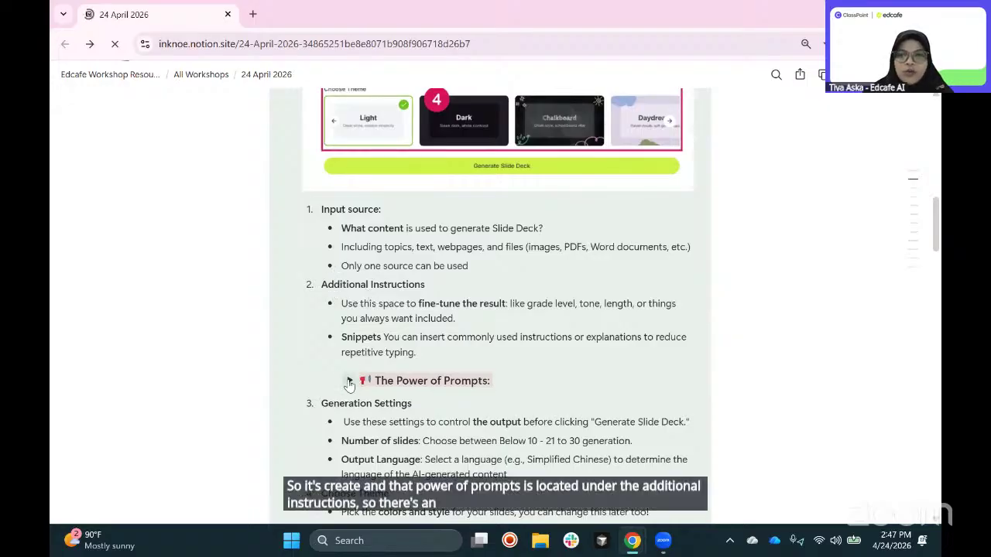
{"action": "left_click", "coordinate": [349, 383]}
{"action": "scroll", "coordinate": [349, 384], "scroll_direction": "down", "scroll_amount": 2}
{"action": "scroll", "coordinate": [349, 385], "scroll_direction": "down", "scroll_amount": 3}
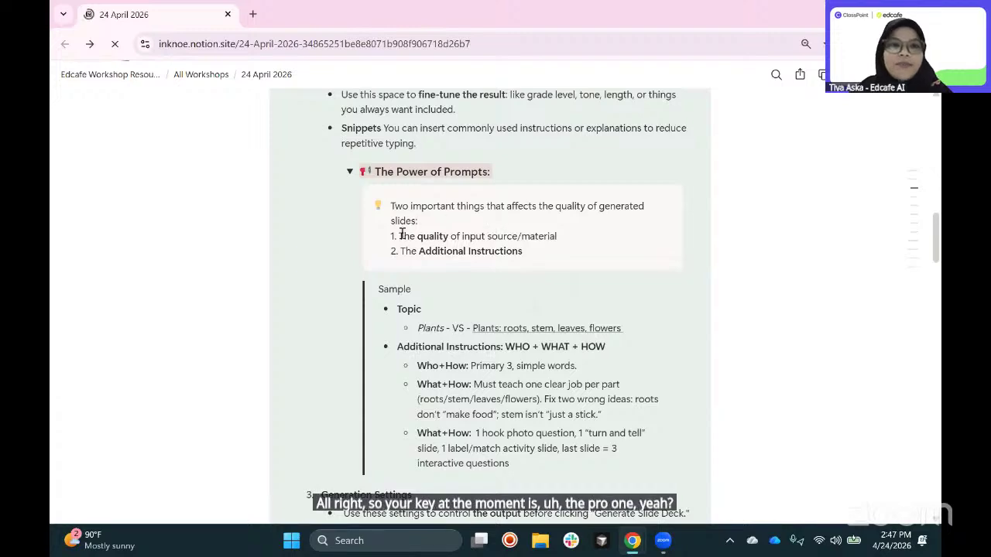
Step: Switch to Edcafe and start a new slide deck form, placing the cursor in its additional instructions
{"action": "key", "text": "alt+Tab"}
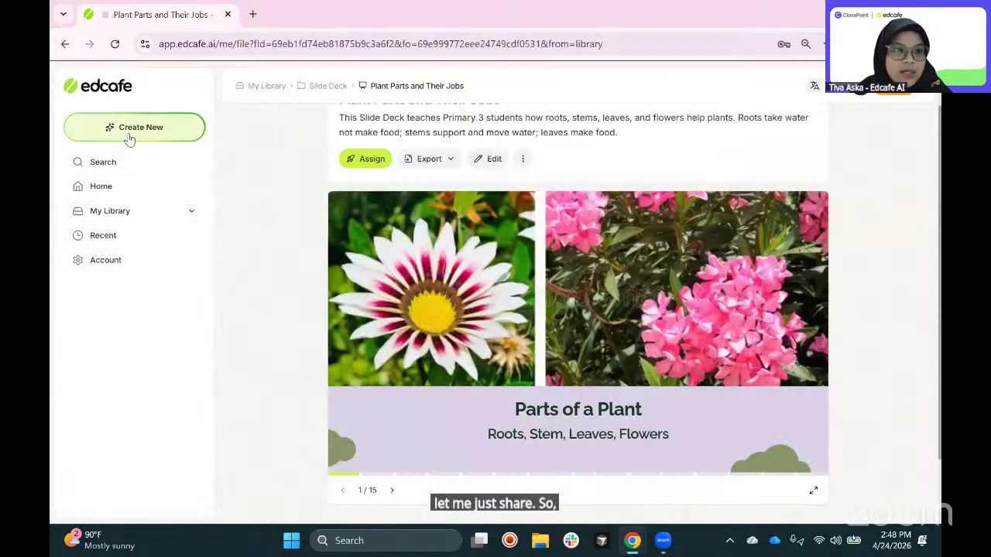
{"action": "left_click", "coordinate": [129, 137]}
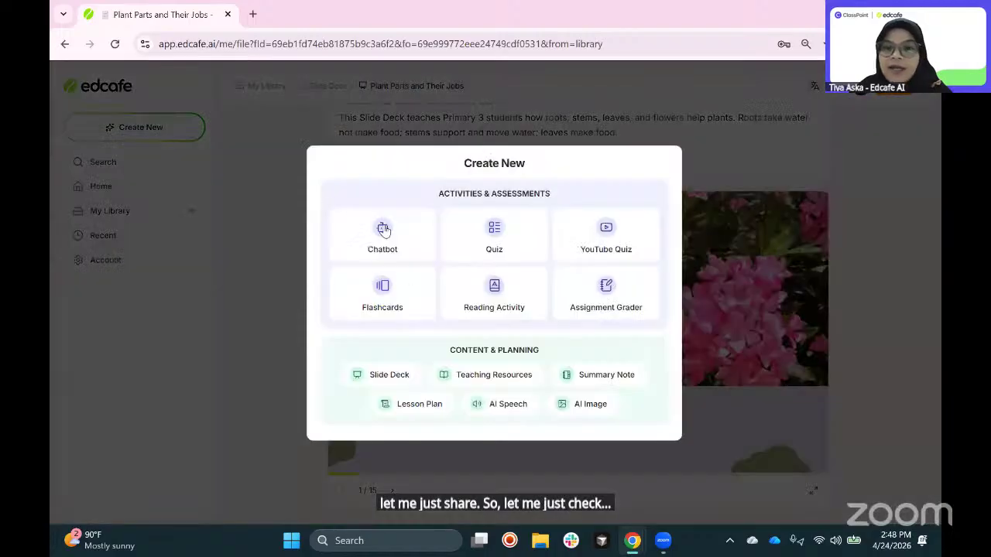
{"action": "left_click", "coordinate": [404, 366]}
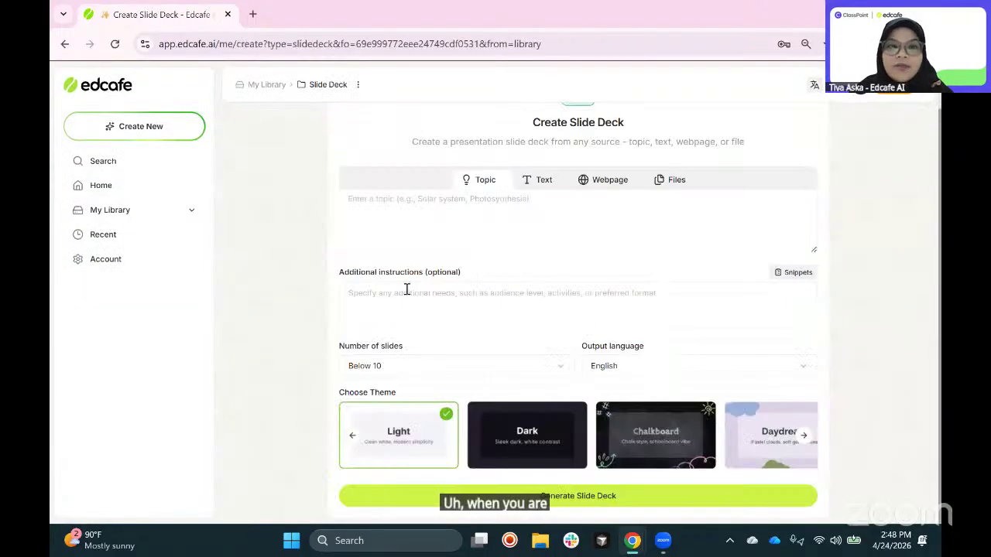
{"action": "left_click", "coordinate": [400, 293]}
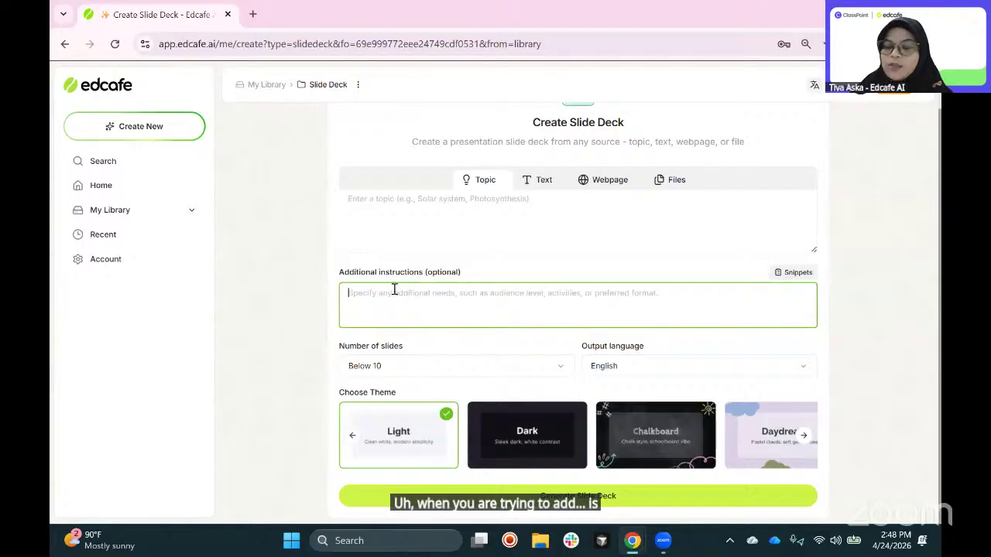
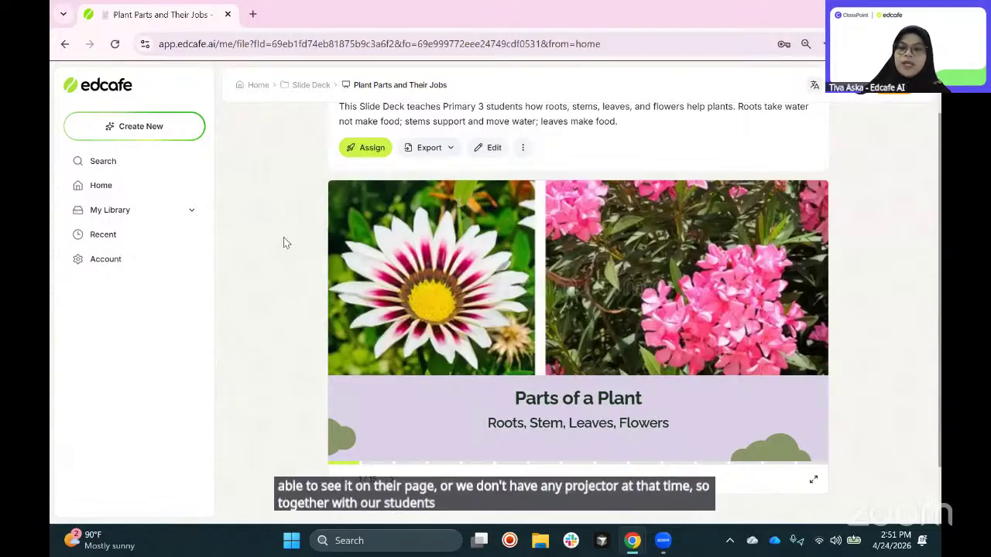
Step: Copy the assign link of the Plant Parts and Their Jobs deck and open it in a new incognito window
{"action": "left_click", "coordinate": [366, 147]}
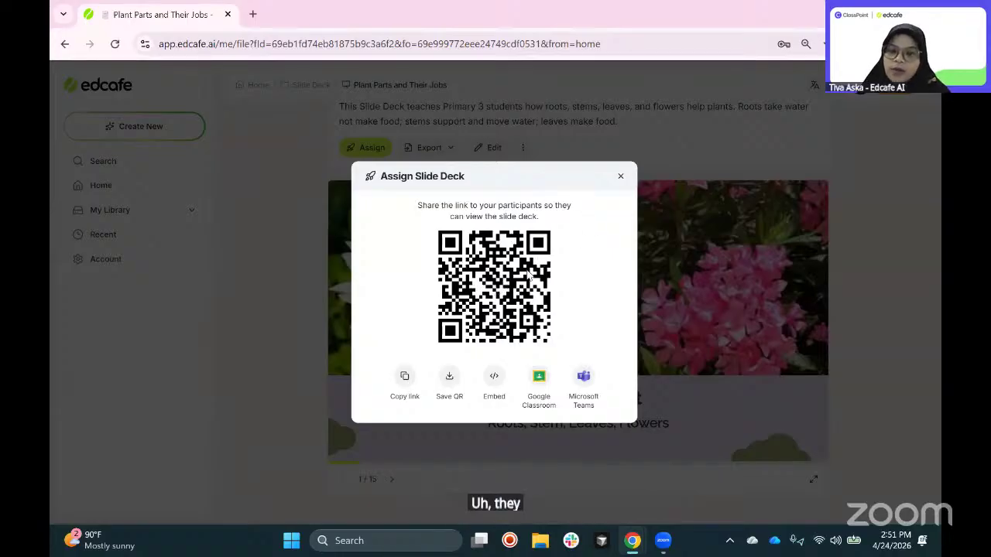
{"action": "left_click", "coordinate": [406, 377]}
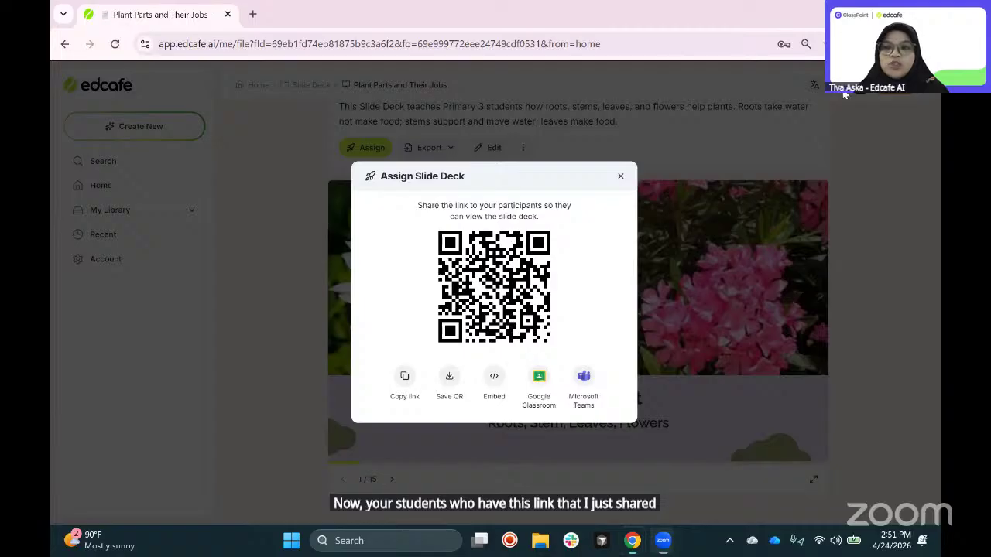
{"action": "left_click", "coordinate": [929, 44]}
{"action": "left_click", "coordinate": [789, 113]}
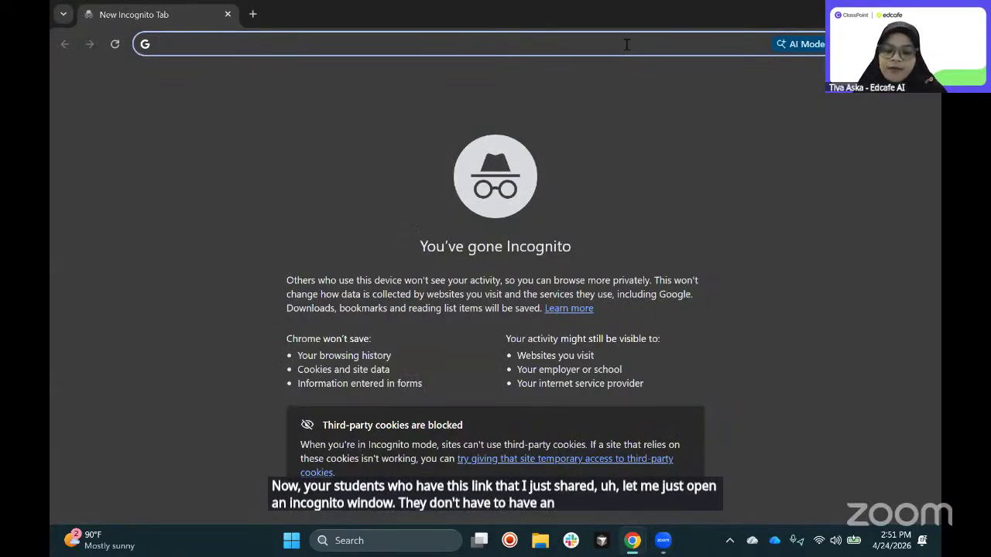
{"action": "key", "text": "ctrl+v"}
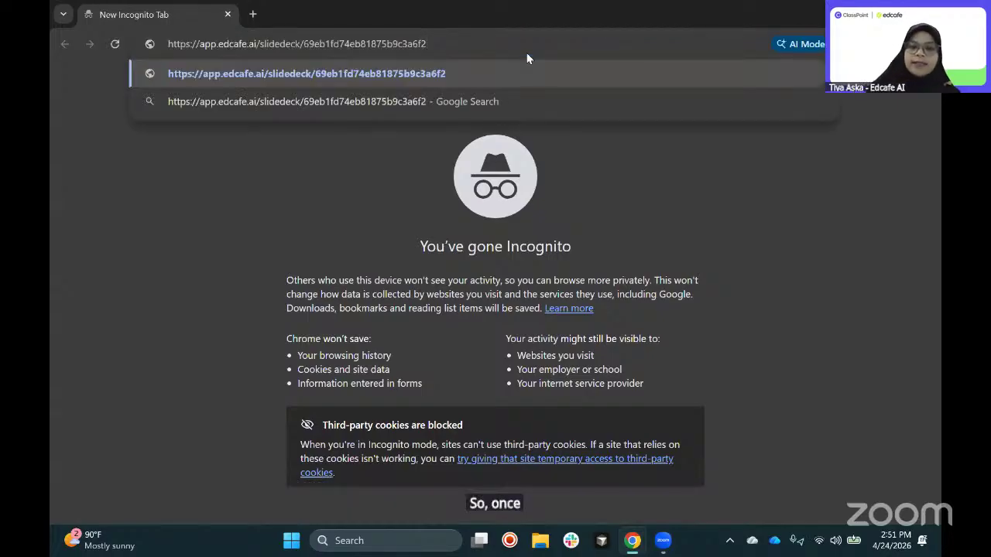
{"action": "key", "text": "Return"}
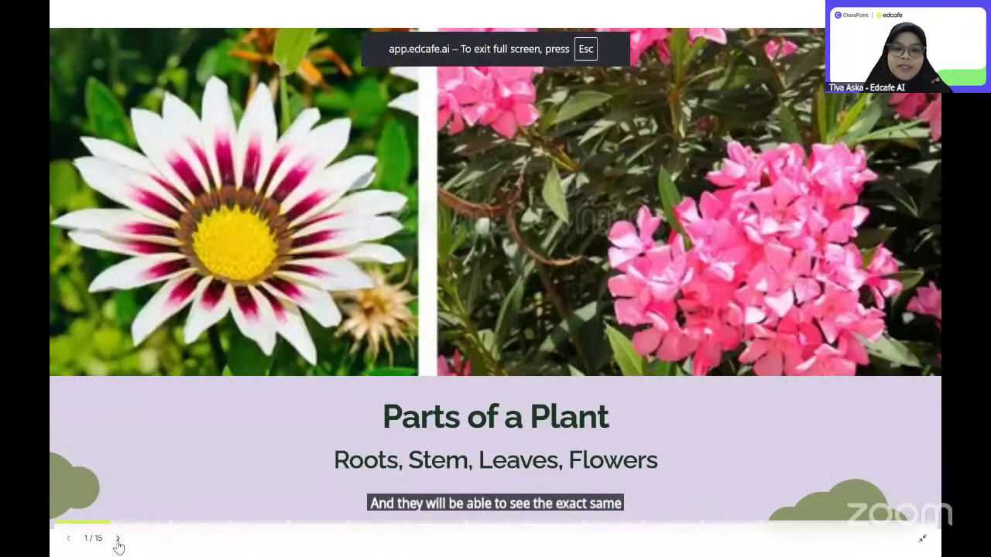
Step: Page through the student view in full screen up to the What Leaves Do slide and exit full screen
{"action": "left_click", "coordinate": [119, 541]}
{"action": "left_click", "coordinate": [118, 541]}
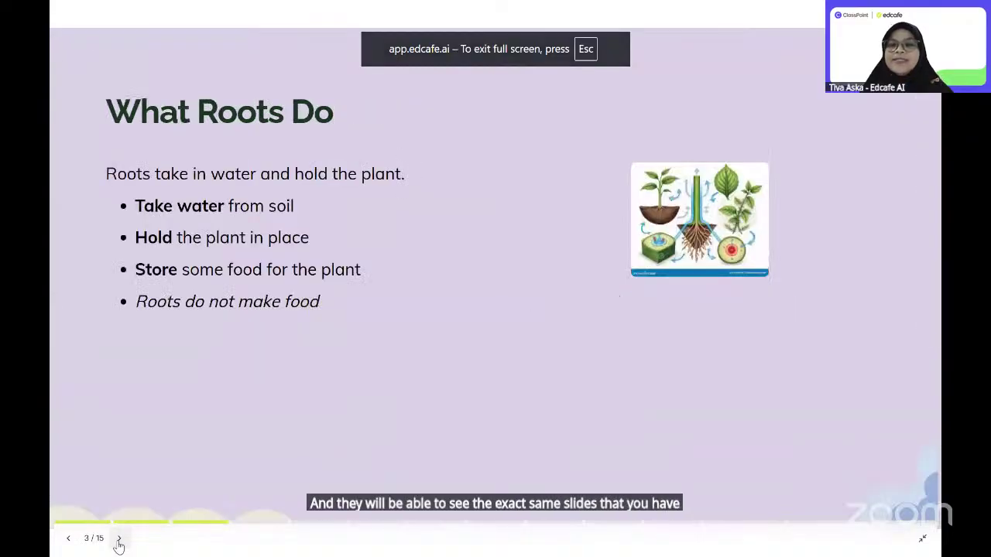
{"action": "left_click", "coordinate": [119, 542]}
{"action": "left_click", "coordinate": [119, 542]}
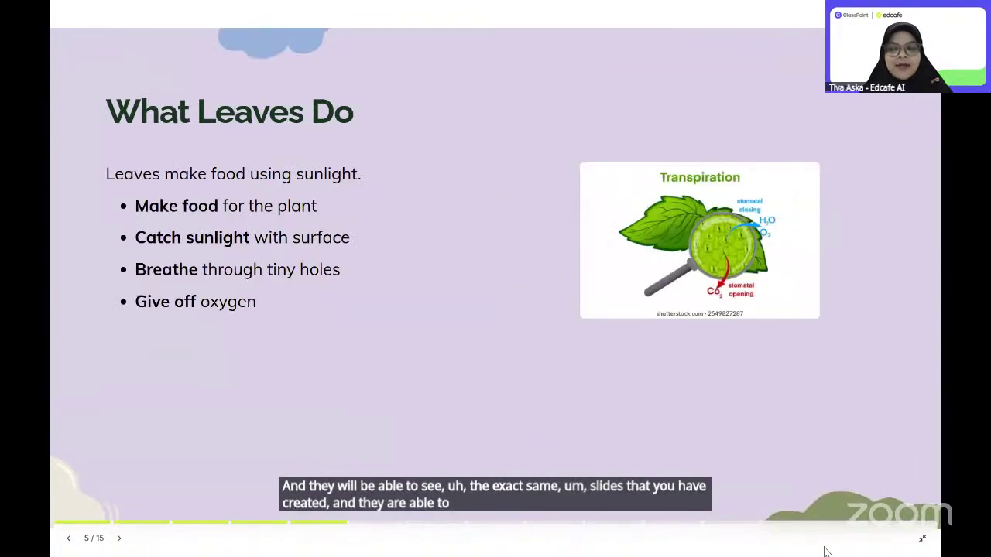
{"action": "left_click", "coordinate": [919, 538]}
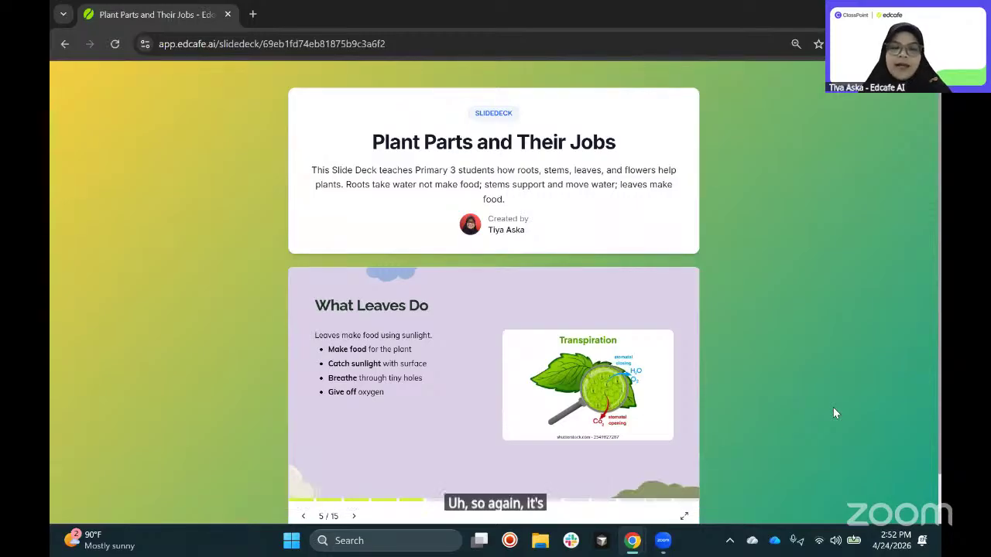
Step: Return to the teacher's window of the deck and close the Assign Slide Deck dialog
{"action": "key", "text": "alt+Tab"}
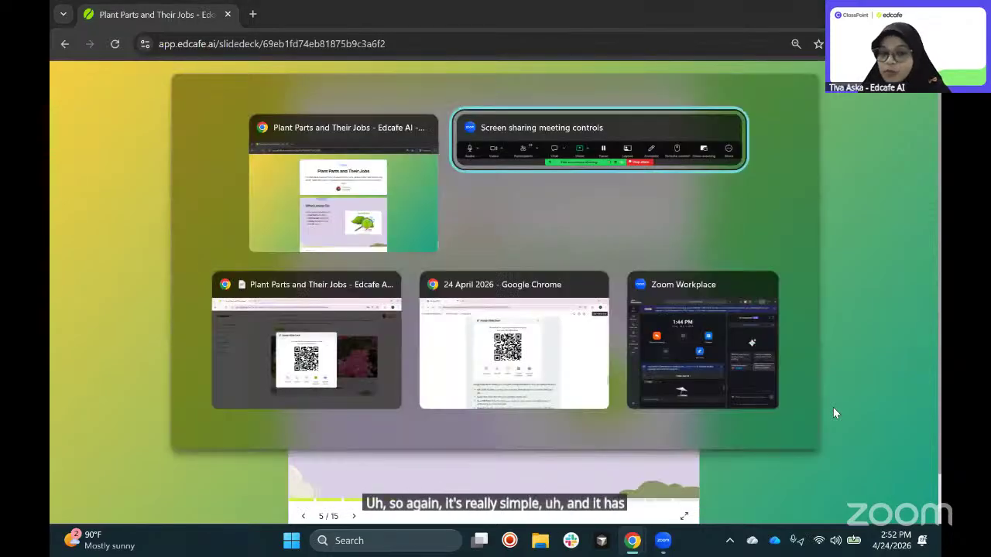
{"action": "key", "text": "alt+Tab"}
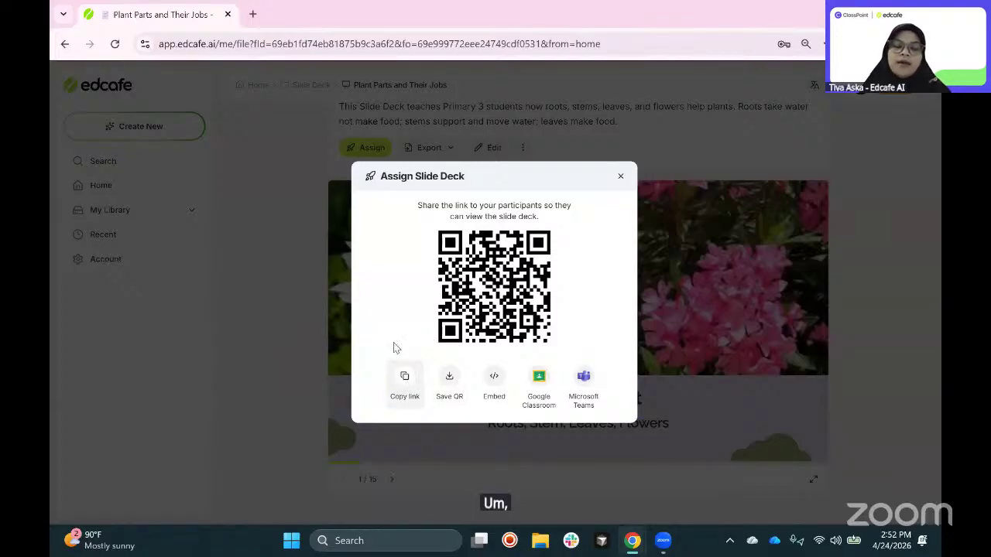
{"action": "left_click", "coordinate": [240, 340]}
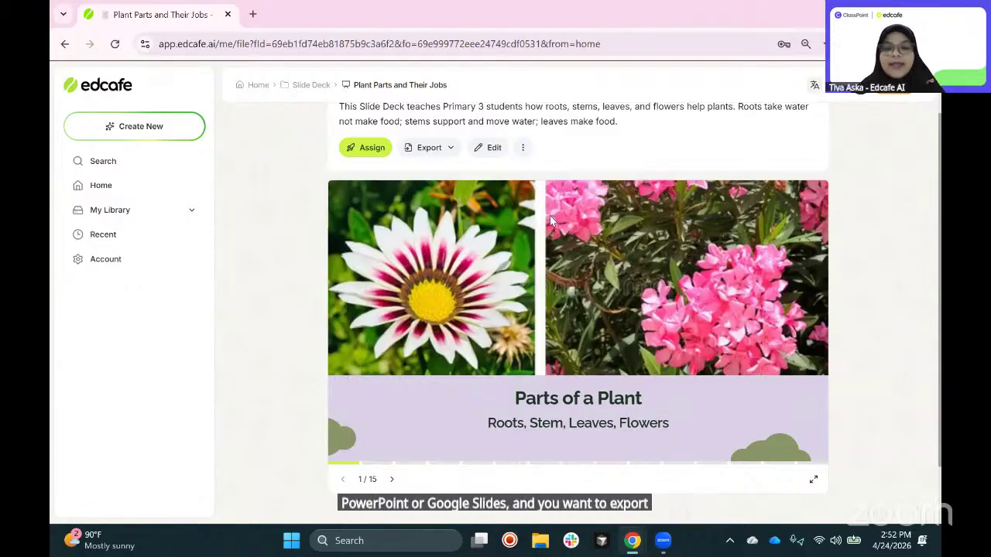
Step: Export the deck as Microsoft PowerPoint and look at the Google Slides export option without choosing it
{"action": "left_click", "coordinate": [447, 149]}
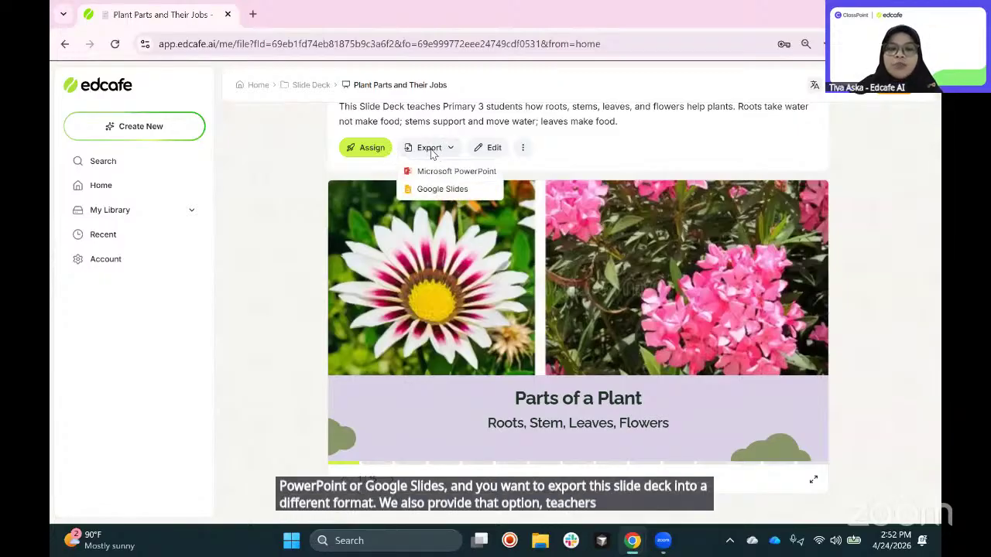
{"action": "left_click", "coordinate": [467, 176]}
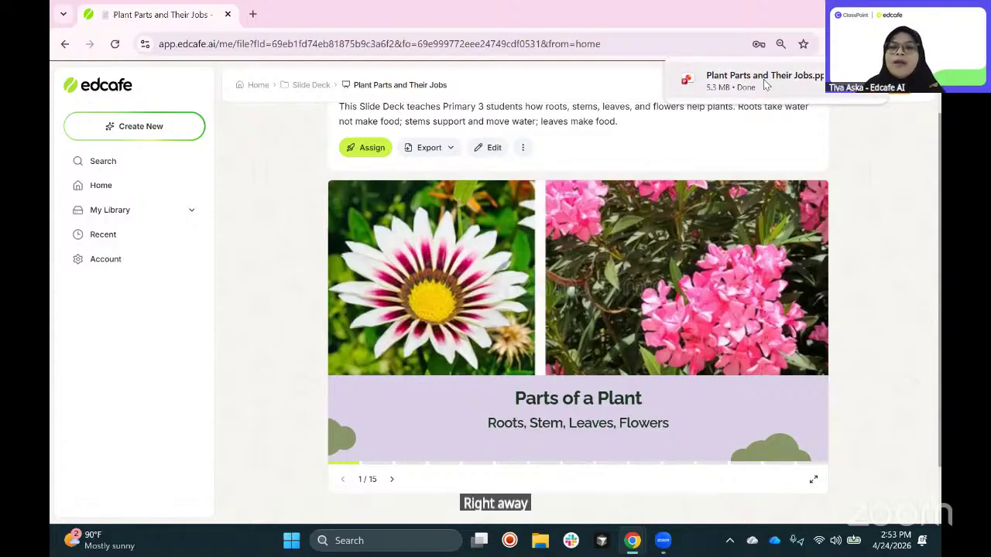
{"action": "left_click", "coordinate": [447, 147]}
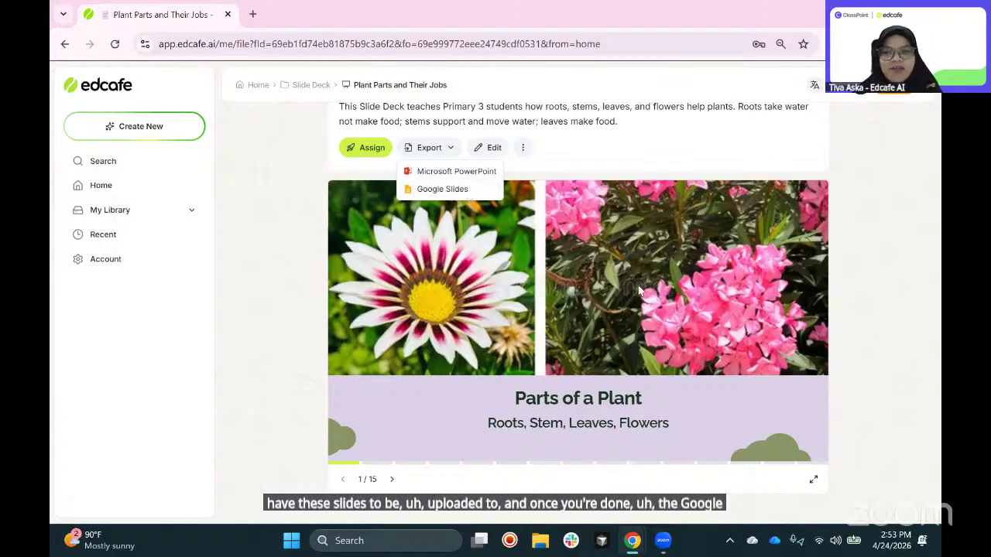
{"action": "left_click", "coordinate": [743, 275]}
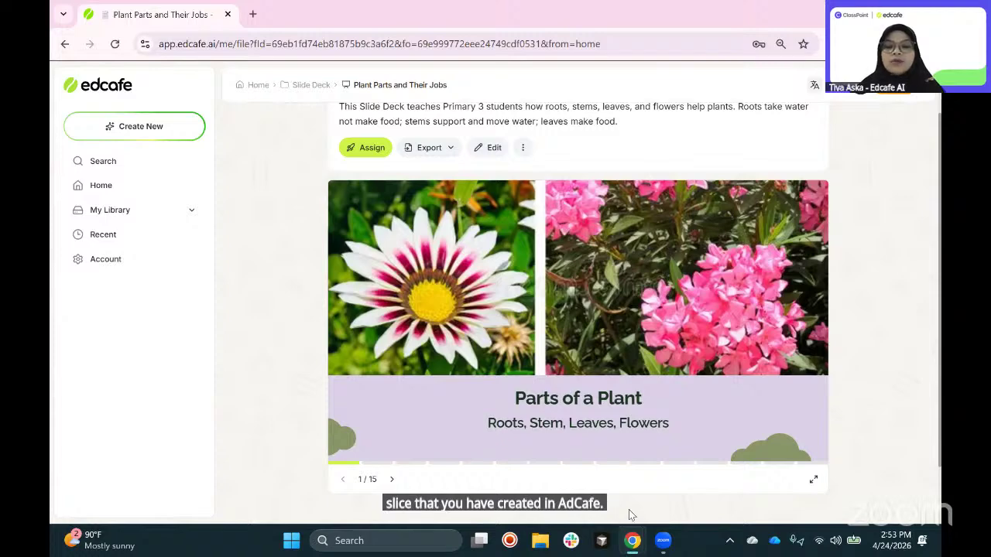
Step: Switch to the Notion workshop page and review the Assign section's explanations of the QR code, link, embed and classroom options
{"action": "mouse_move", "coordinate": [632, 538]}
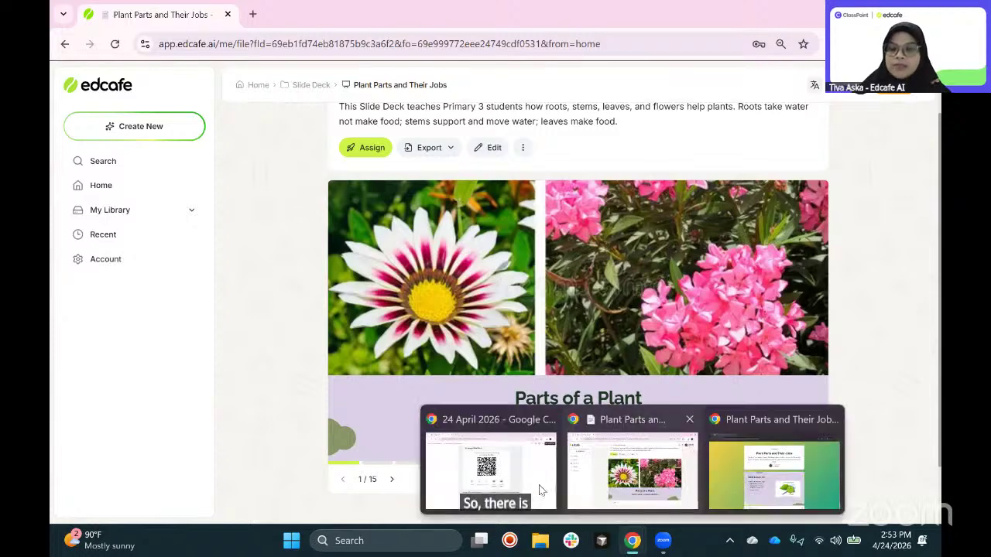
{"action": "left_click", "coordinate": [522, 469]}
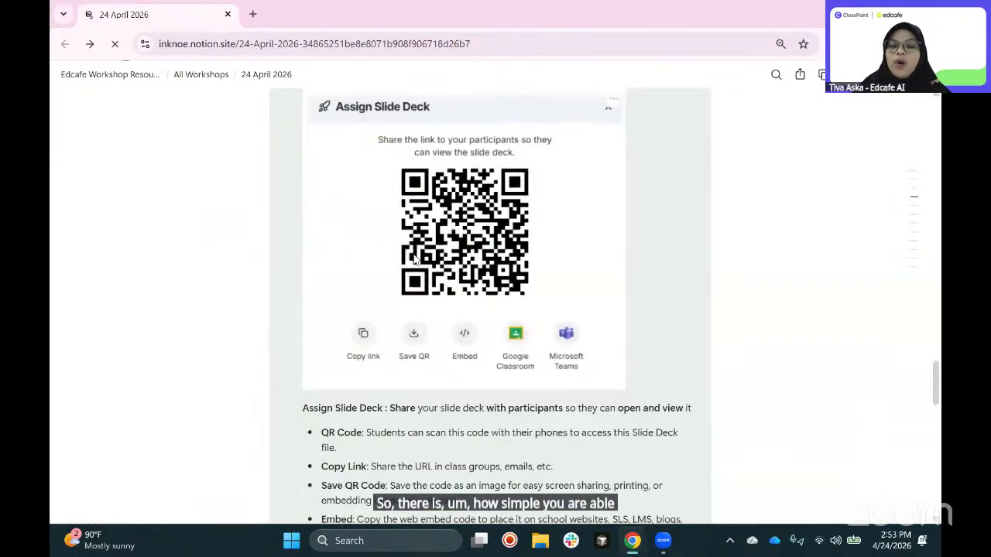
{"action": "scroll", "coordinate": [383, 311], "scroll_direction": "down", "scroll_amount": 2}
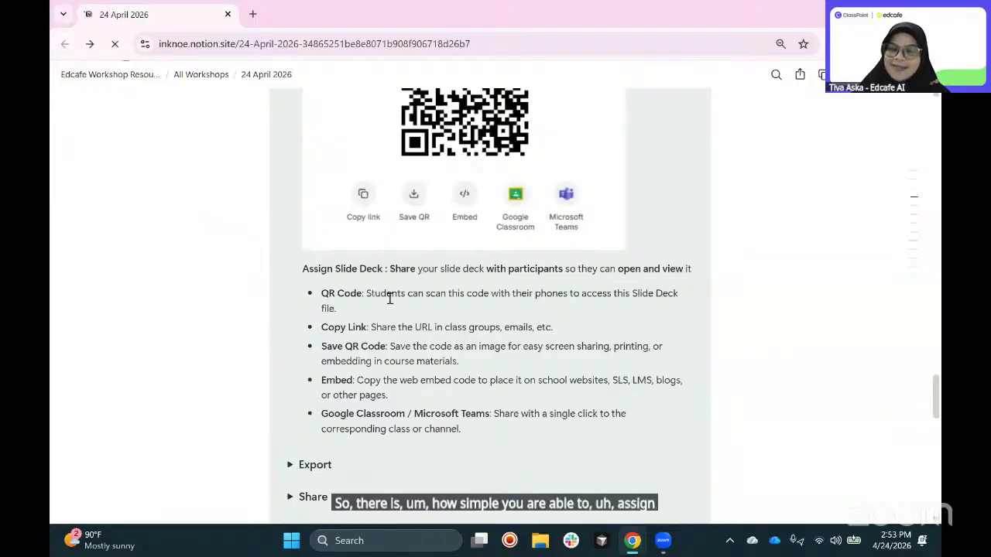
{"action": "scroll", "coordinate": [390, 301], "scroll_direction": "up", "scroll_amount": 2}
{"action": "scroll", "coordinate": [390, 302], "scroll_direction": "down", "scroll_amount": 1}
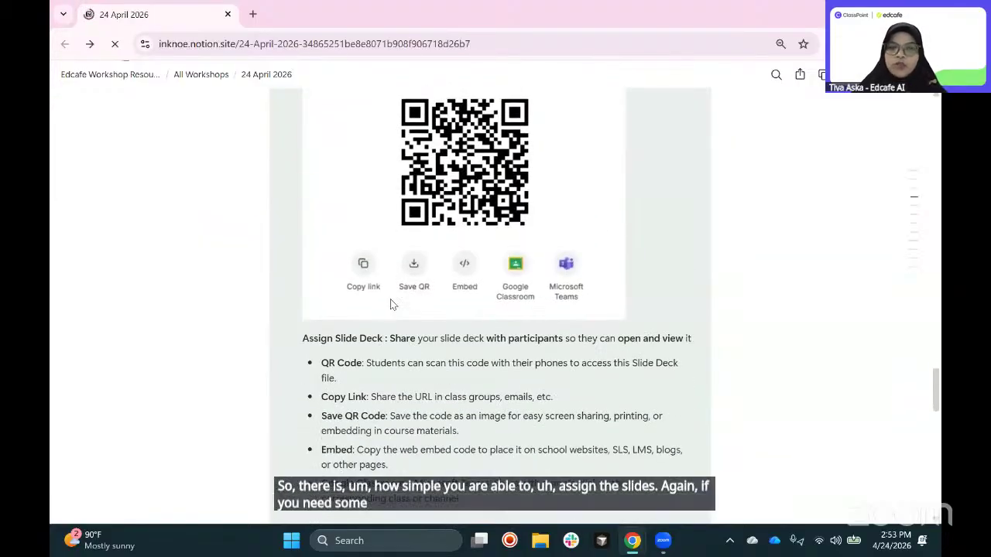
{"action": "scroll", "coordinate": [390, 299], "scroll_direction": "down", "scroll_amount": 1}
{"action": "scroll", "coordinate": [357, 414], "scroll_direction": "down", "scroll_amount": 3}
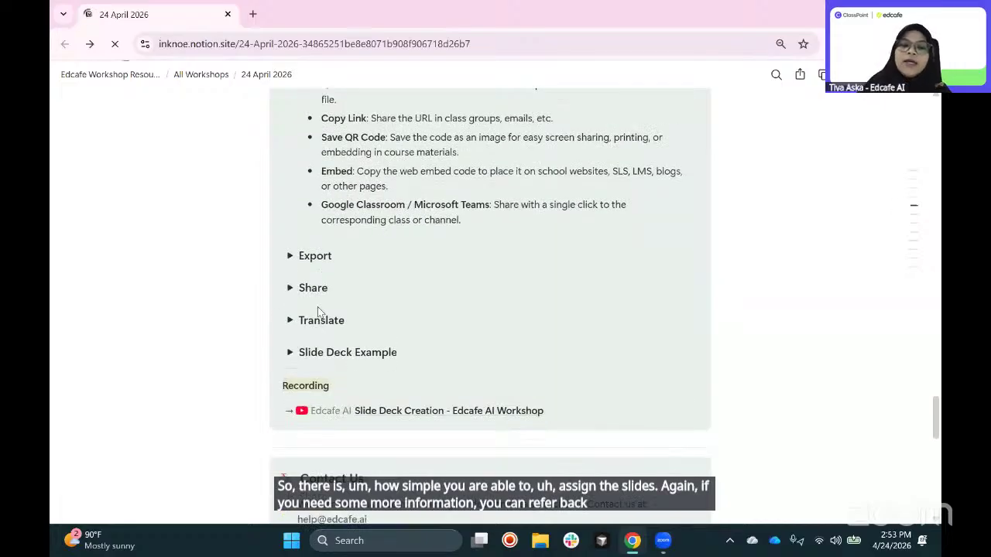
Step: Expand the Export section of the workshop guide and read its PowerPoint and Google Slides notes
{"action": "left_click", "coordinate": [290, 257]}
{"action": "scroll", "coordinate": [448, 305], "scroll_direction": "down", "scroll_amount": 1}
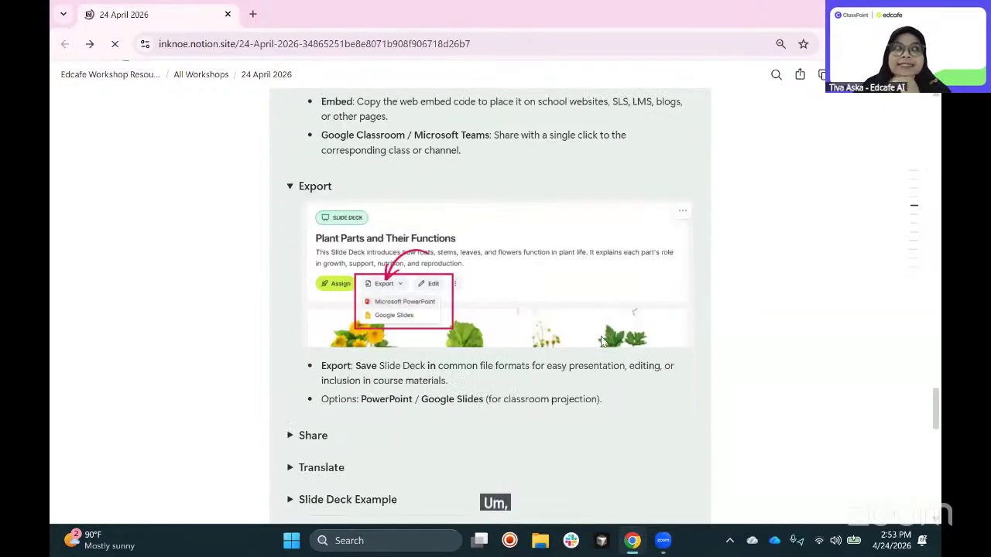
{"action": "scroll", "coordinate": [603, 341], "scroll_direction": "up", "scroll_amount": 1}
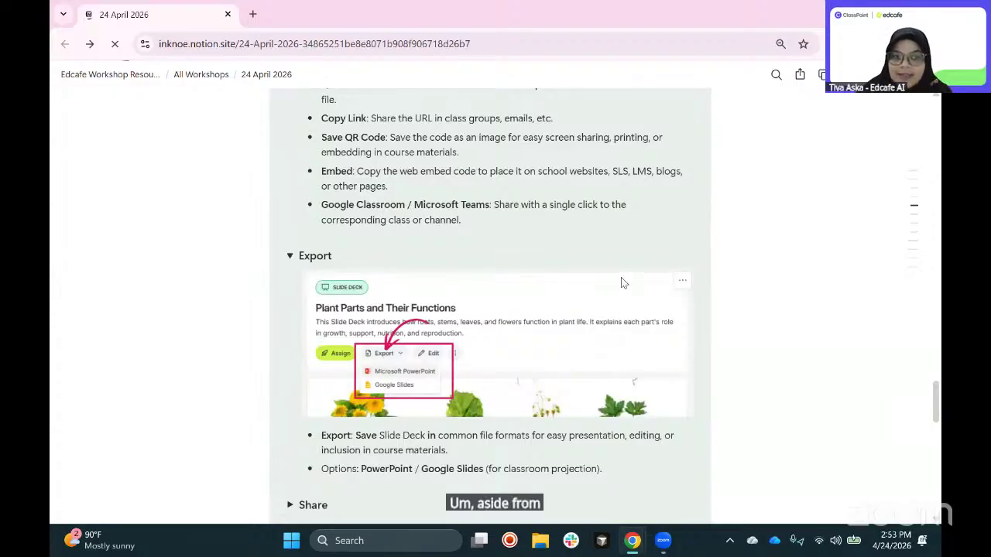
{"action": "scroll", "coordinate": [357, 362], "scroll_direction": "down", "scroll_amount": 2}
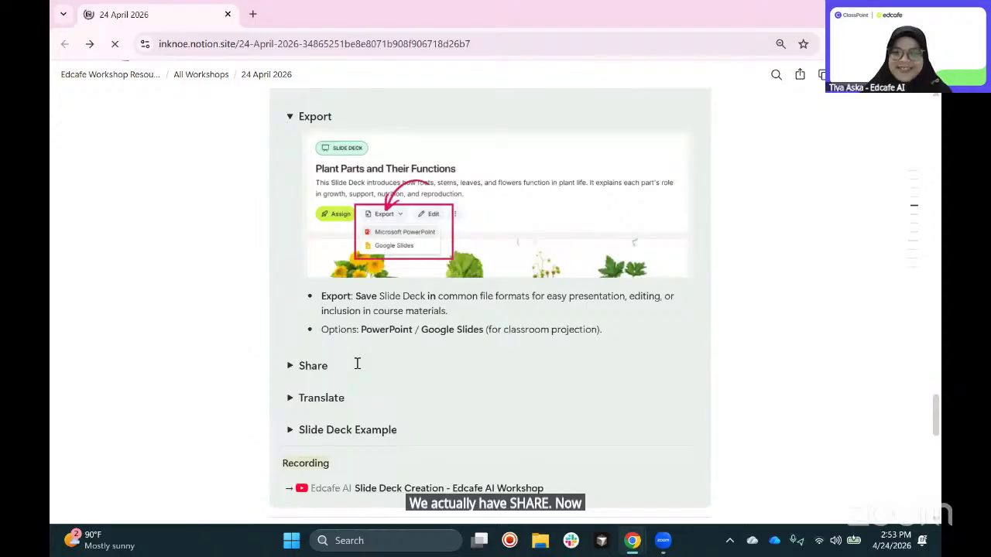
Step: Switch to the teacher's window of the Edcafe deck, copy its share link for colleagues, and close the Share dialog
{"action": "key", "text": "alt+Tab"}
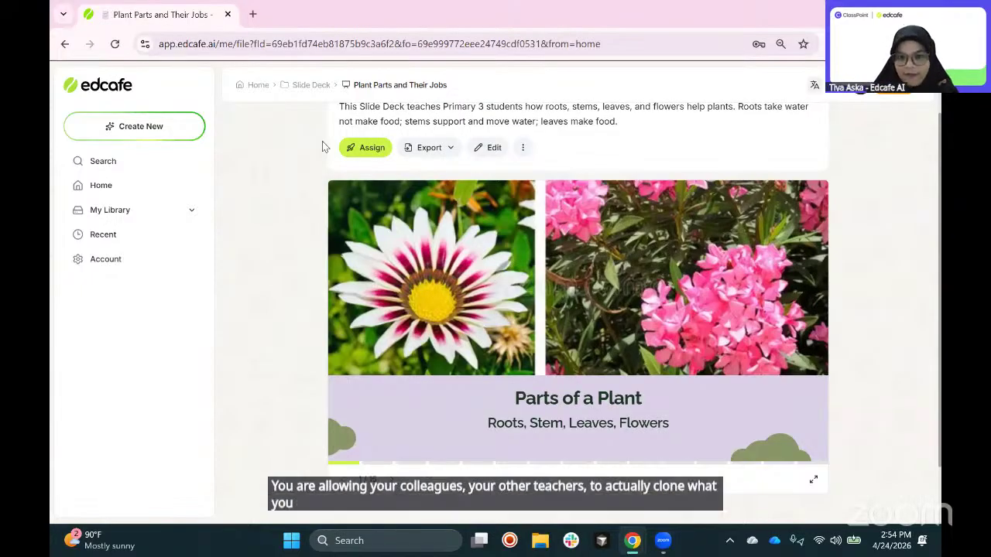
{"action": "left_click", "coordinate": [525, 147]}
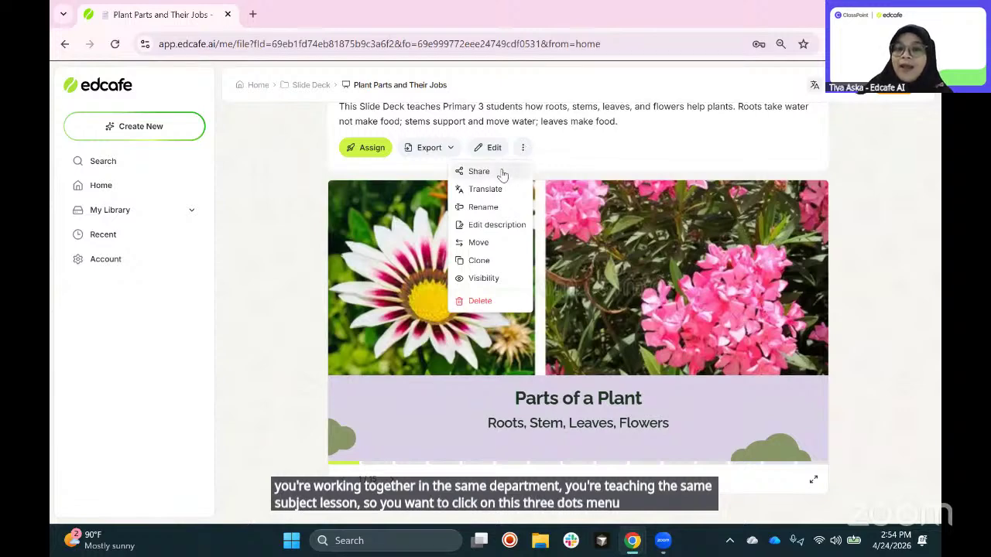
{"action": "left_click", "coordinate": [507, 174]}
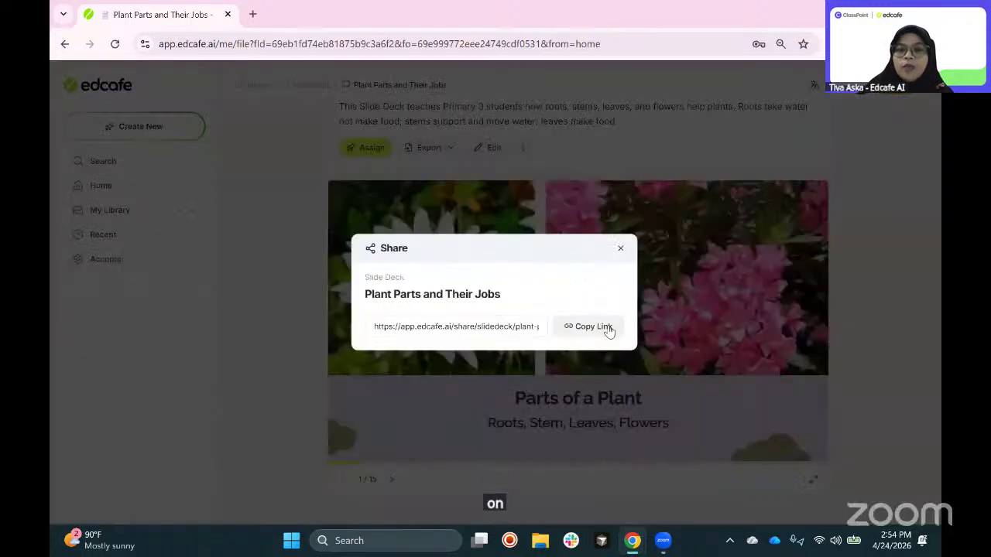
{"action": "left_click", "coordinate": [606, 329]}
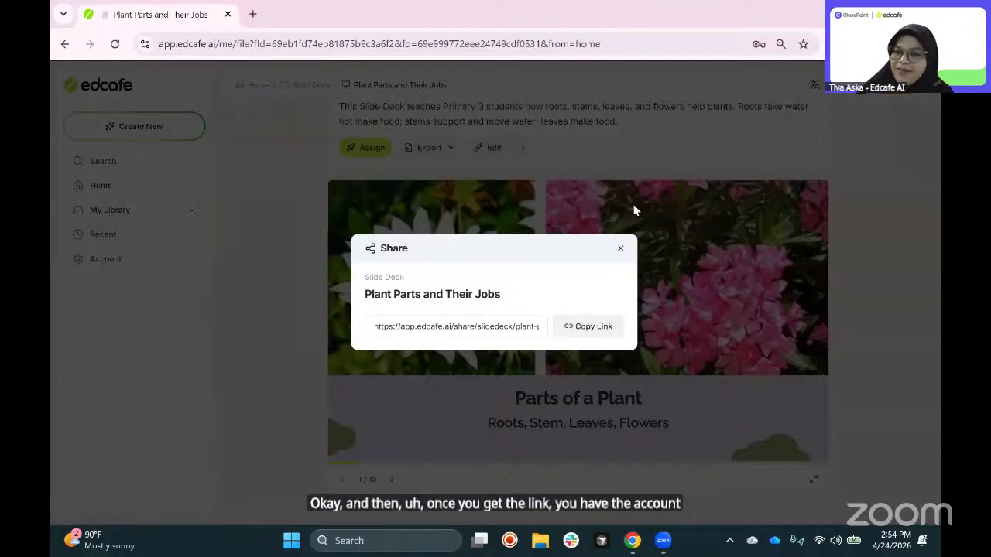
{"action": "left_click", "coordinate": [666, 136]}
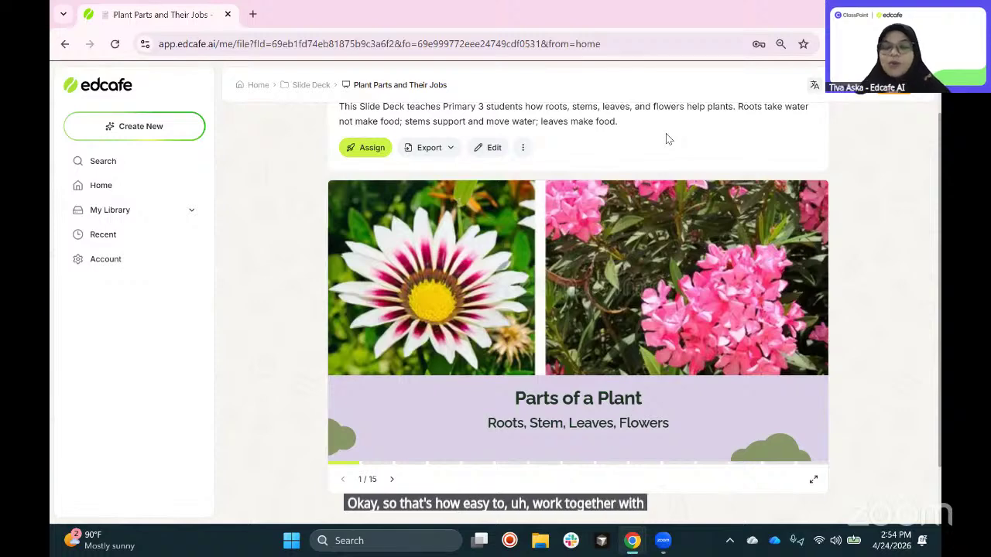
Step: Switch to the Notion workshop page, expand the Share section and read its notes on sending the deck by link
{"action": "key", "text": "alt+Tab"}
{"action": "key", "text": "Tab"}
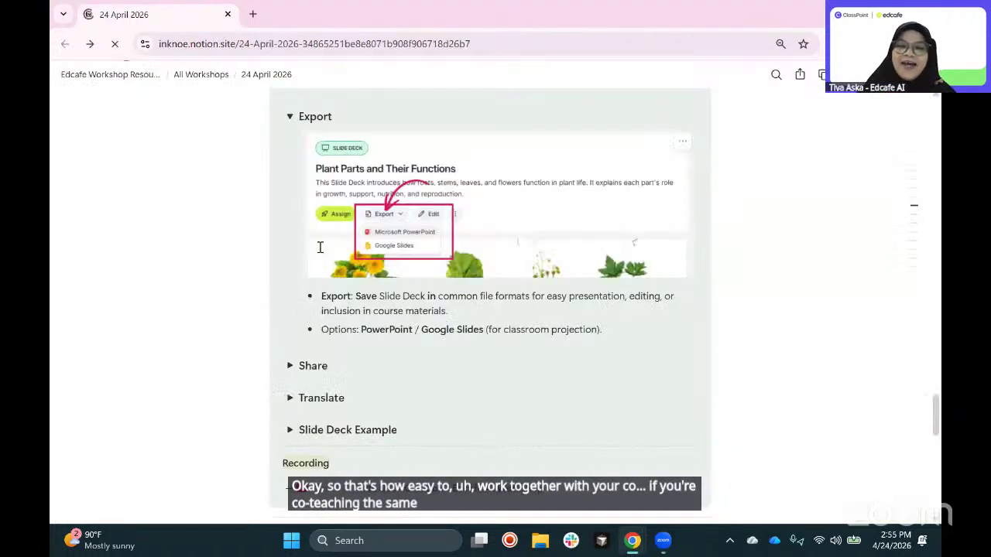
{"action": "left_click", "coordinate": [289, 365]}
{"action": "scroll", "coordinate": [578, 350], "scroll_direction": "down", "scroll_amount": 3}
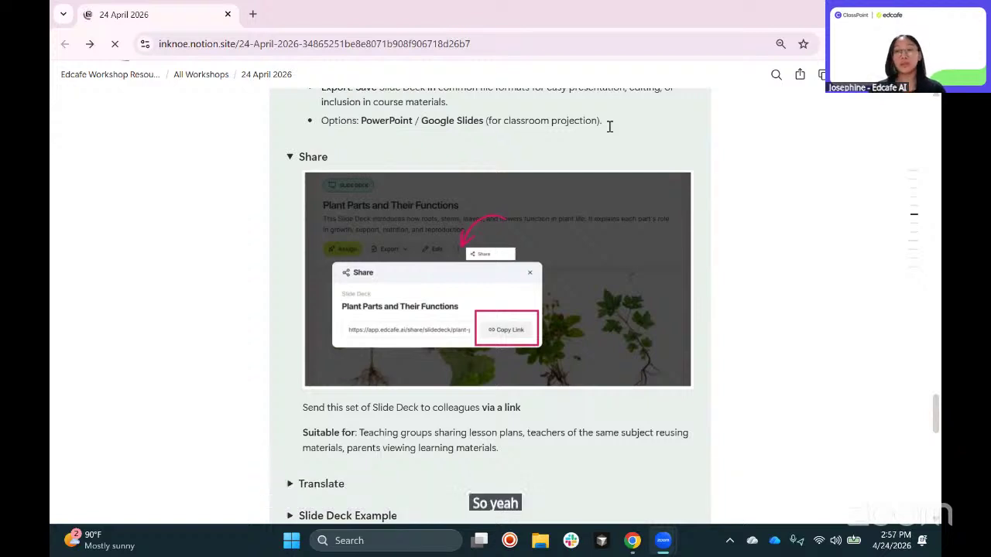
Step: Return to the Plant Parts and Their Jobs deck in Edcafe, view its first three slides and go back to the title slide
{"action": "key", "text": "alt+Tab"}
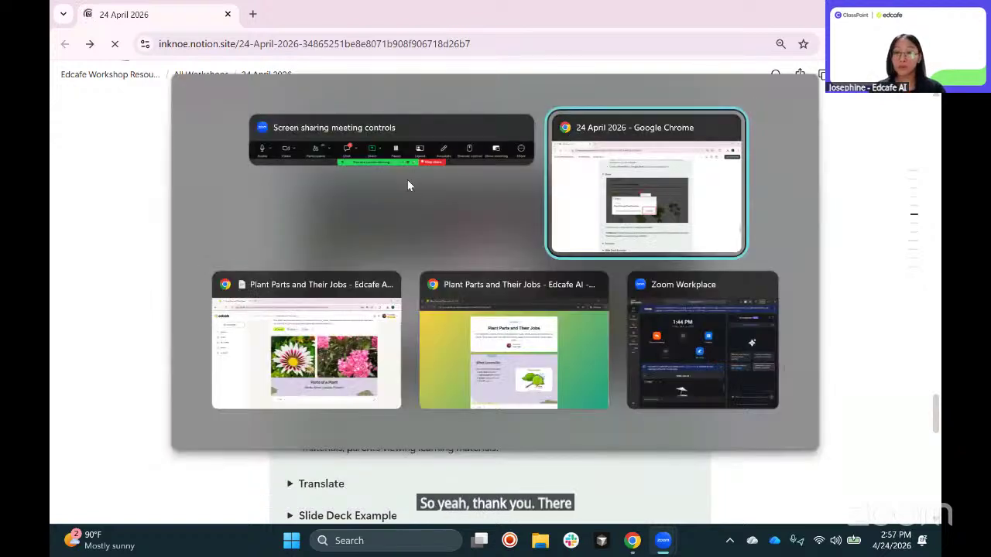
{"action": "key", "text": "alt+Tab"}
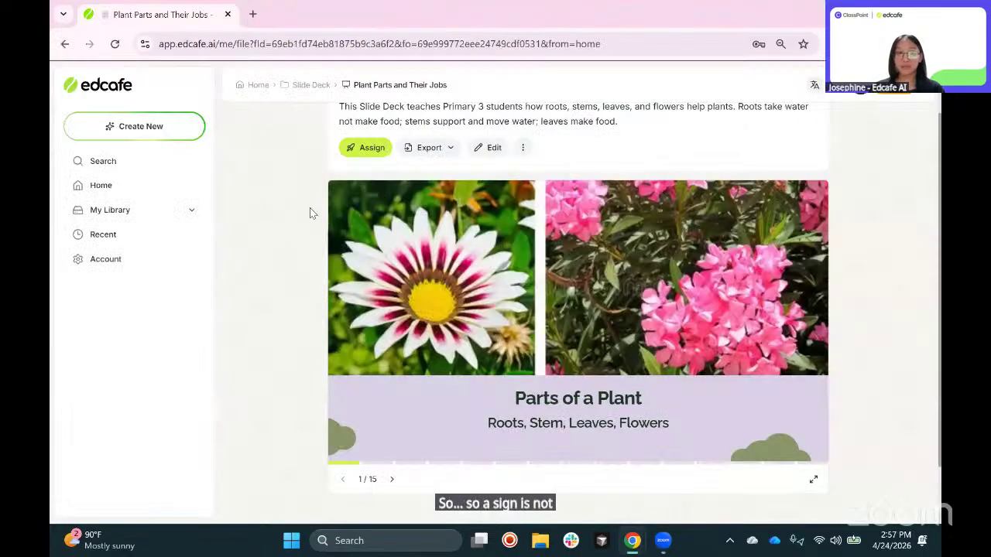
{"action": "scroll", "coordinate": [307, 213], "scroll_direction": "up", "scroll_amount": 1}
{"action": "scroll", "coordinate": [305, 209], "scroll_direction": "down", "scroll_amount": 1}
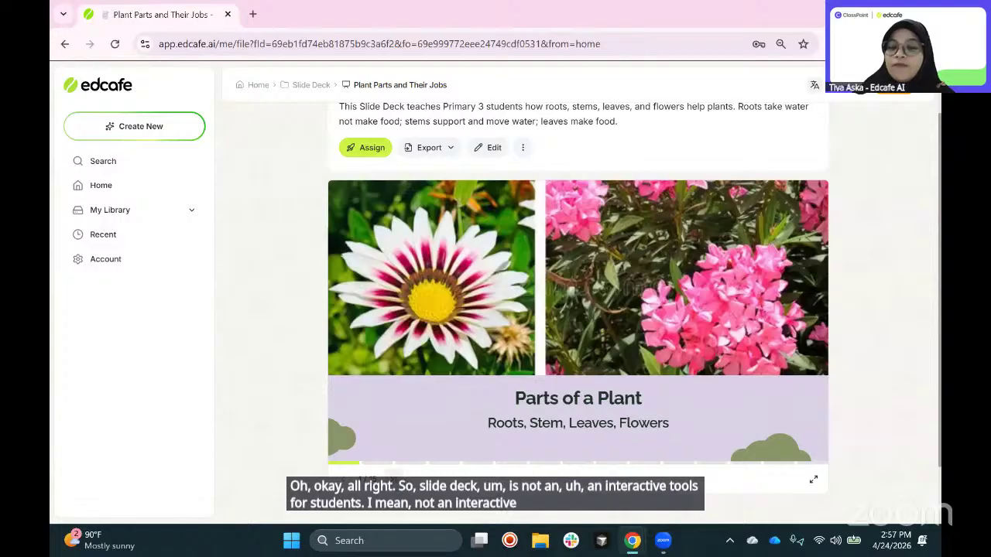
{"action": "left_click", "coordinate": [394, 478]}
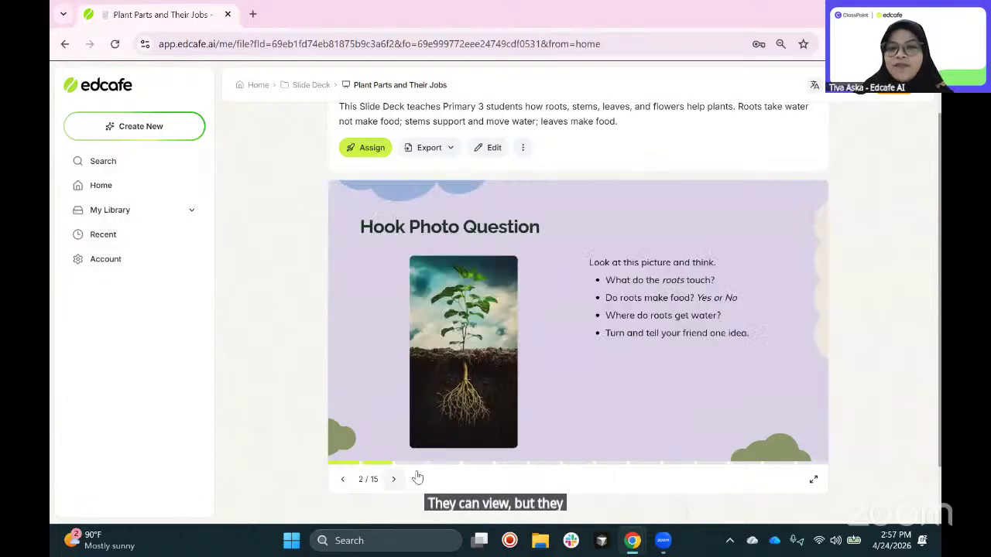
{"action": "left_click", "coordinate": [393, 478]}
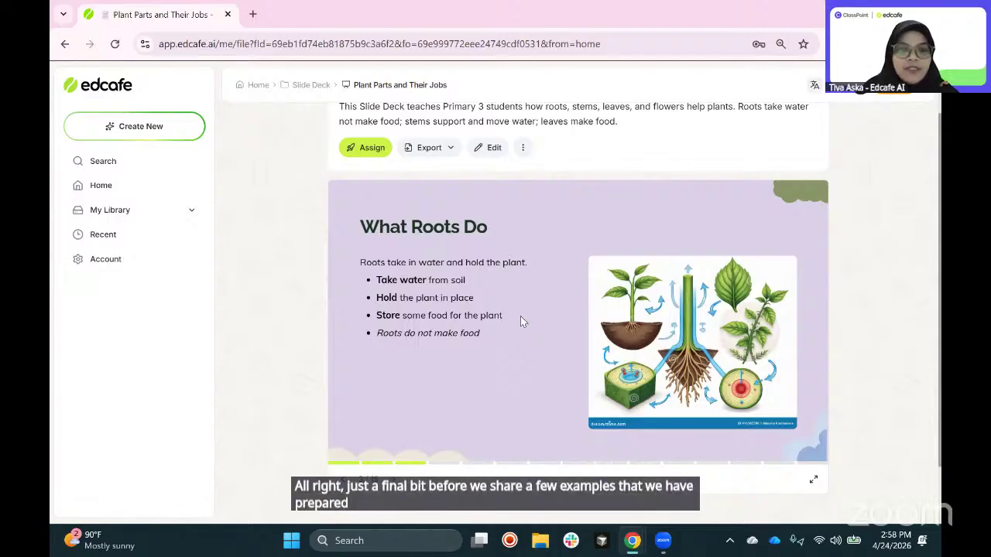
{"action": "scroll", "coordinate": [575, 187], "scroll_direction": "up", "scroll_amount": 1}
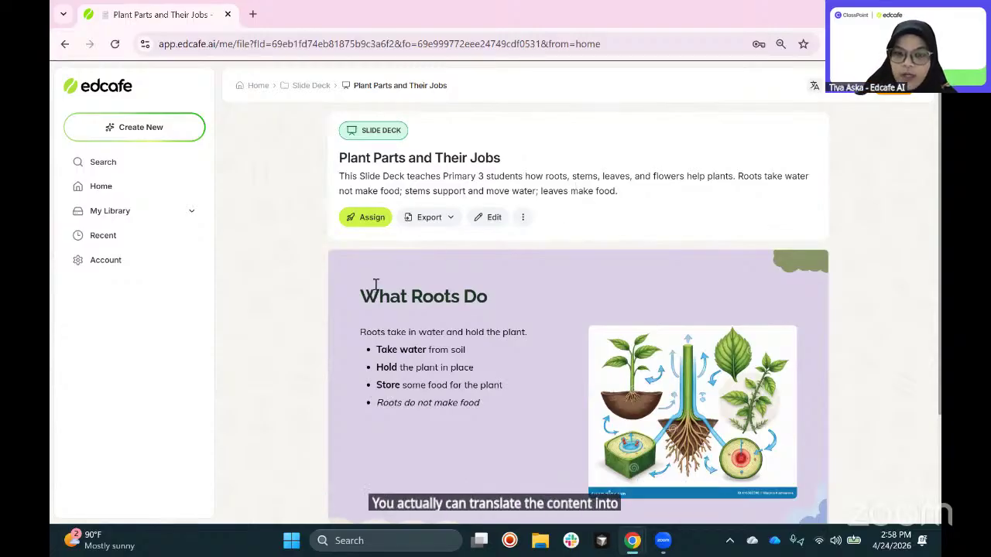
{"action": "scroll", "coordinate": [510, 266], "scroll_direction": "down", "scroll_amount": 2}
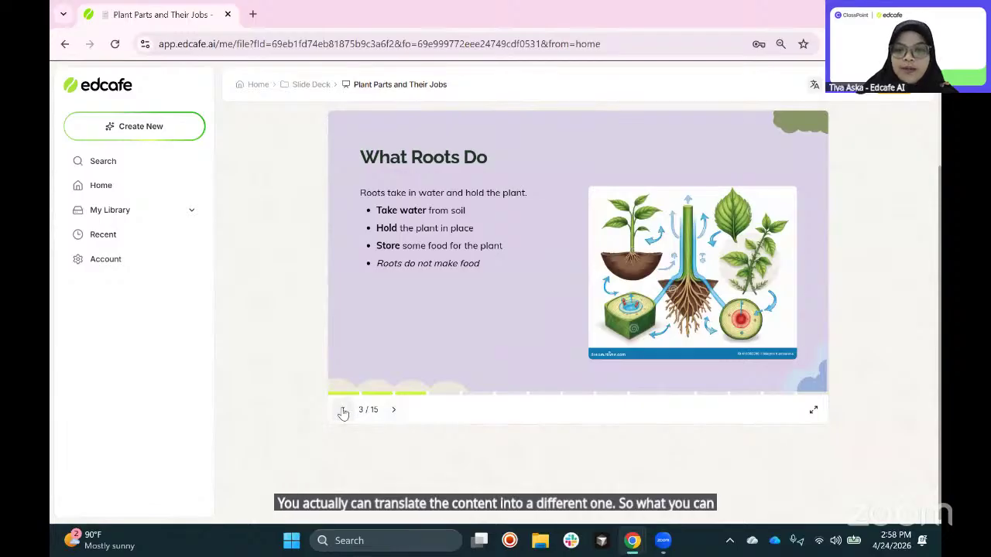
{"action": "left_click", "coordinate": [343, 410]}
{"action": "scroll", "coordinate": [564, 147], "scroll_direction": "up", "scroll_amount": 1}
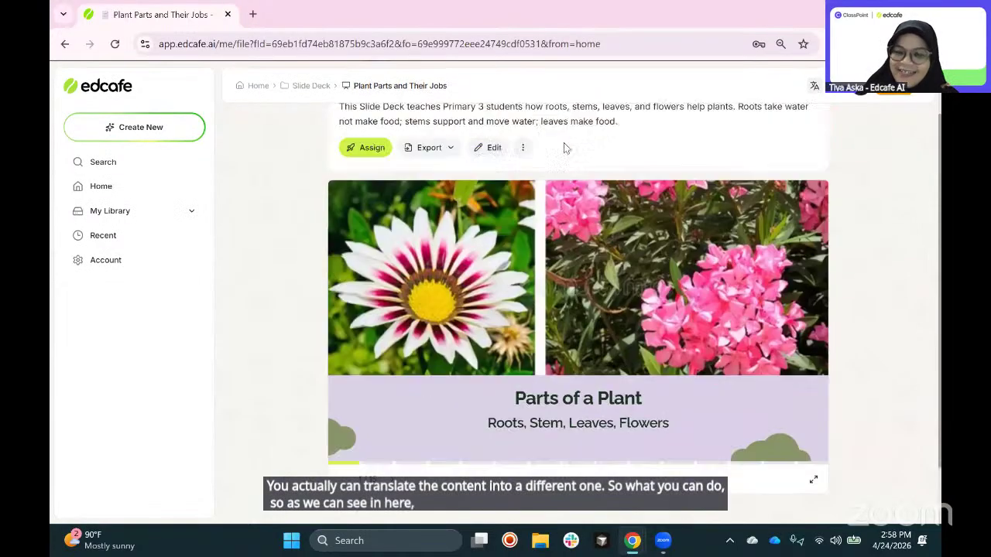
Step: Translate the deck into Chinese (简体中文) and save the translated version as a private file in the Slide Deck folder
{"action": "left_click", "coordinate": [523, 152]}
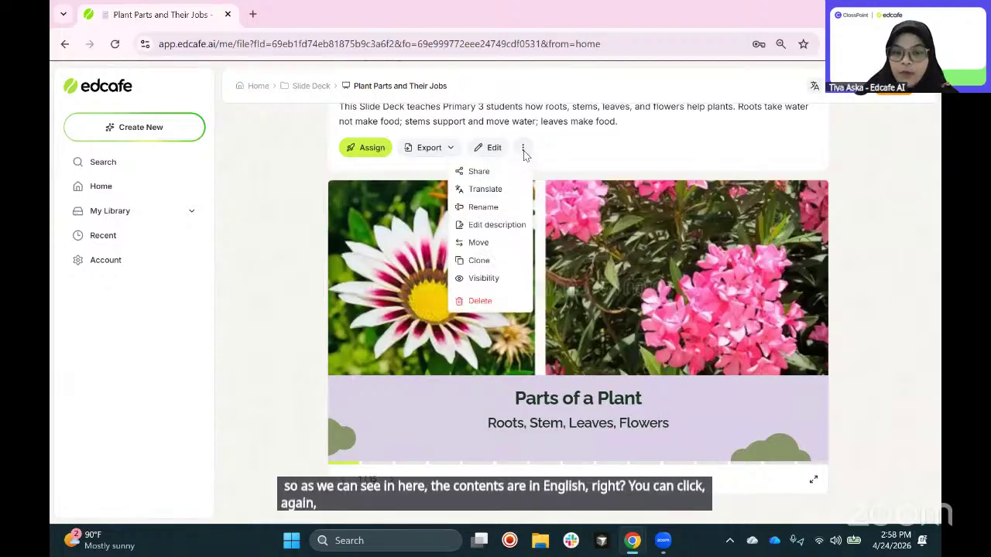
{"action": "left_click", "coordinate": [506, 193]}
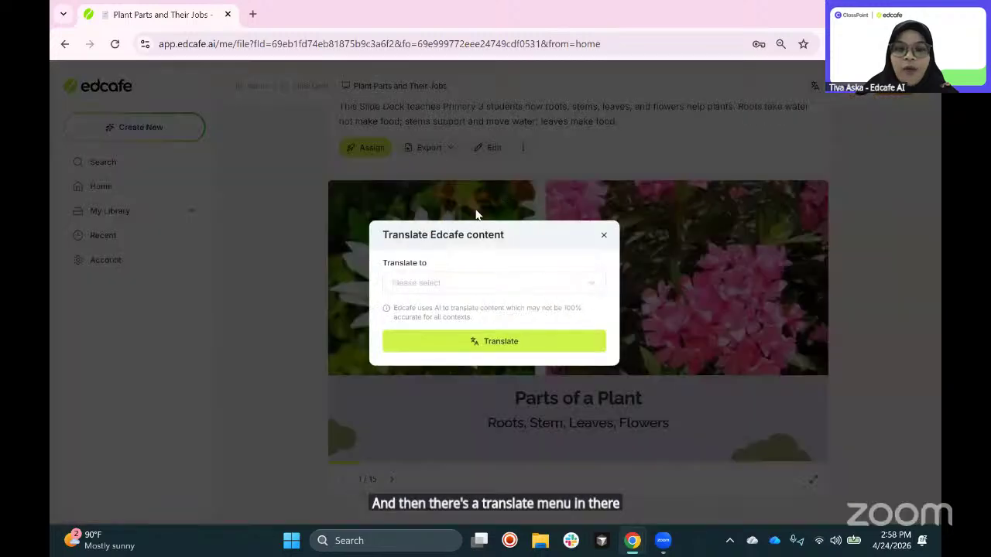
{"action": "left_click", "coordinate": [443, 283]}
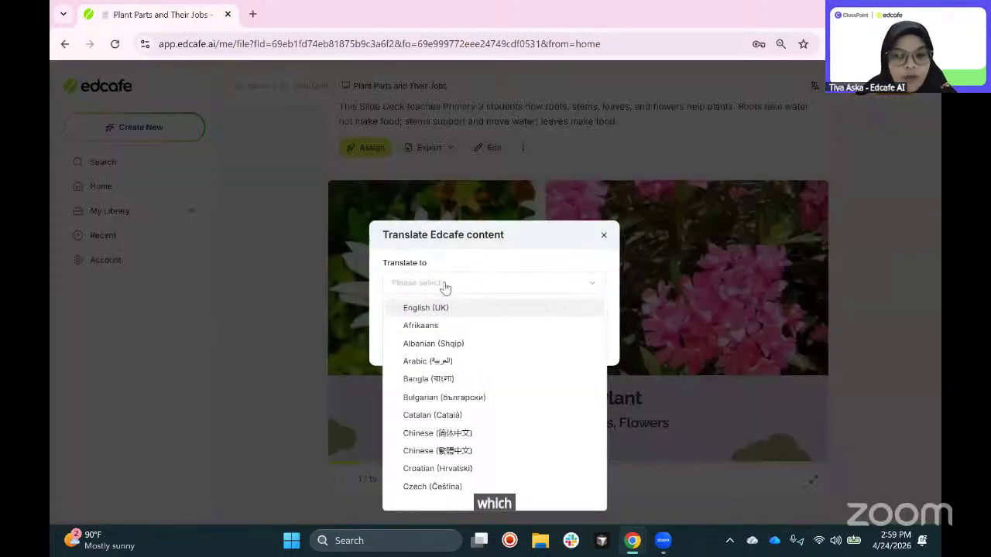
{"action": "left_click", "coordinate": [467, 435]}
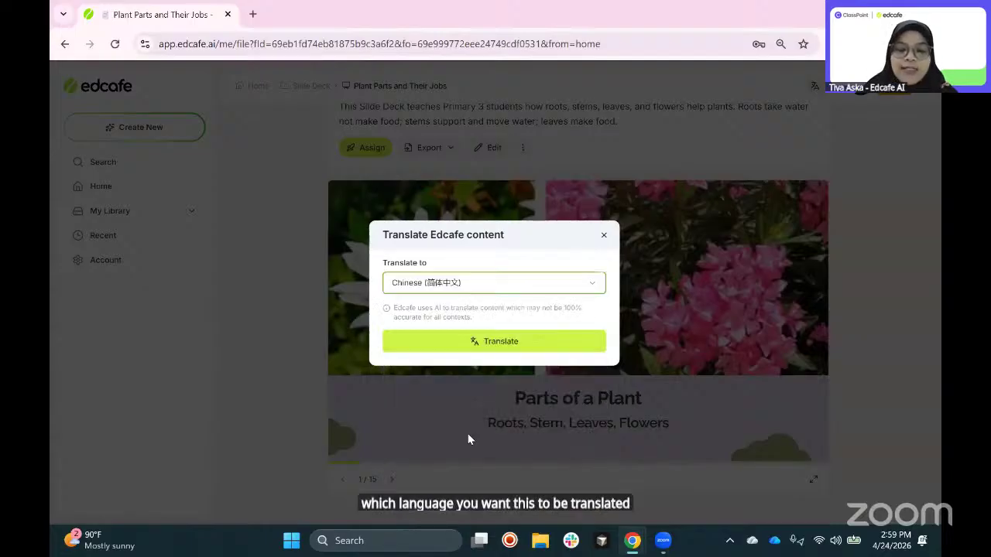
{"action": "left_click", "coordinate": [498, 341]}
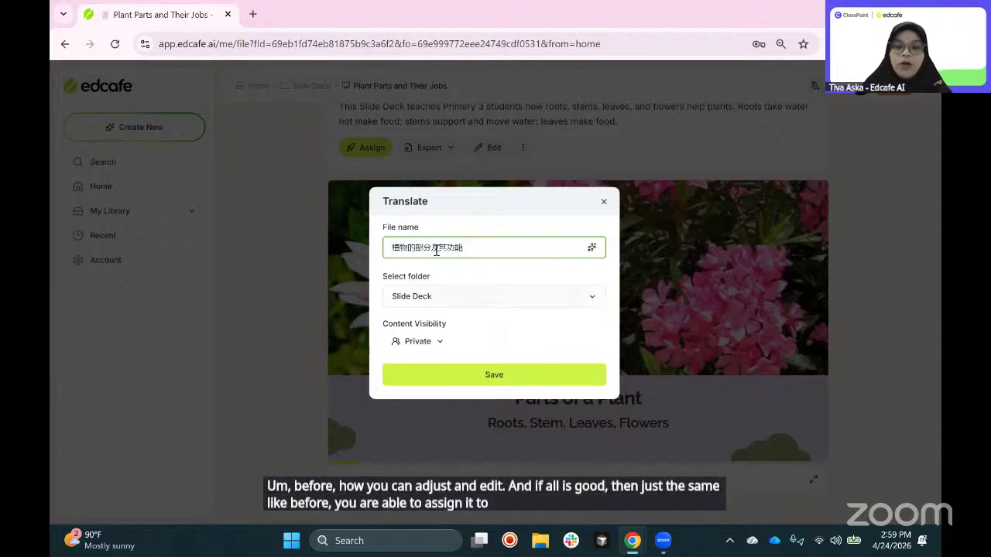
{"action": "left_click", "coordinate": [504, 377]}
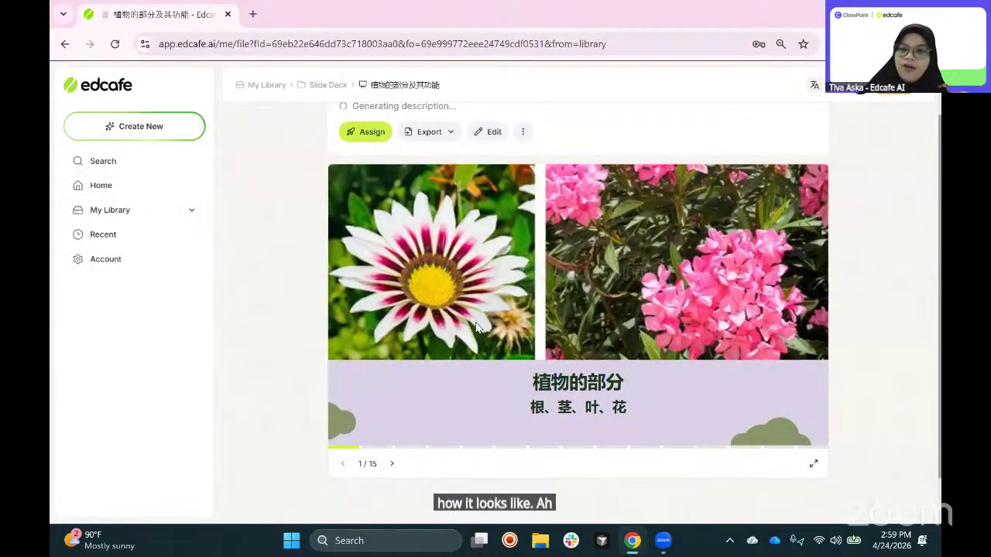
Step: Page through the translated deck from the title slide to slide 6 to check the Chinese content
{"action": "left_click", "coordinate": [394, 464]}
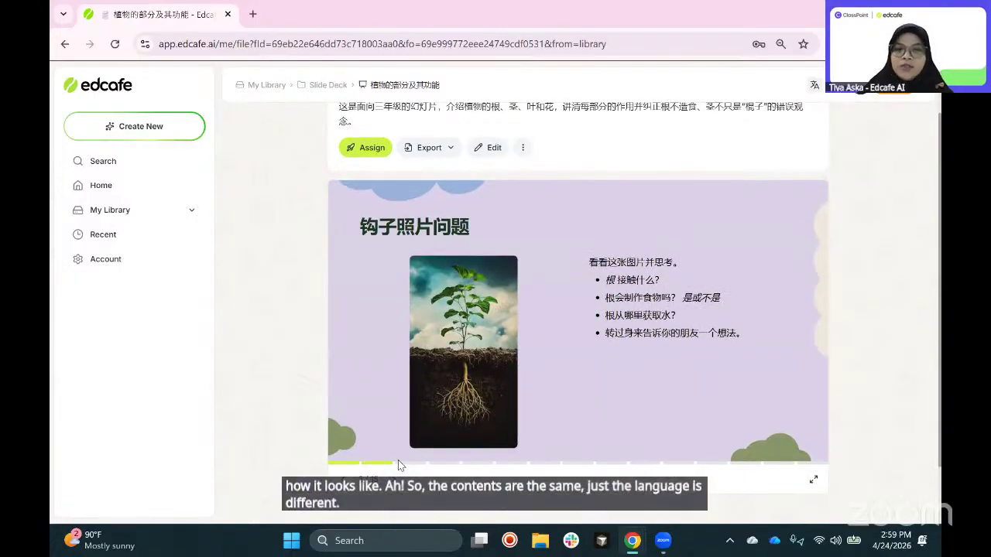
{"action": "left_click", "coordinate": [396, 478]}
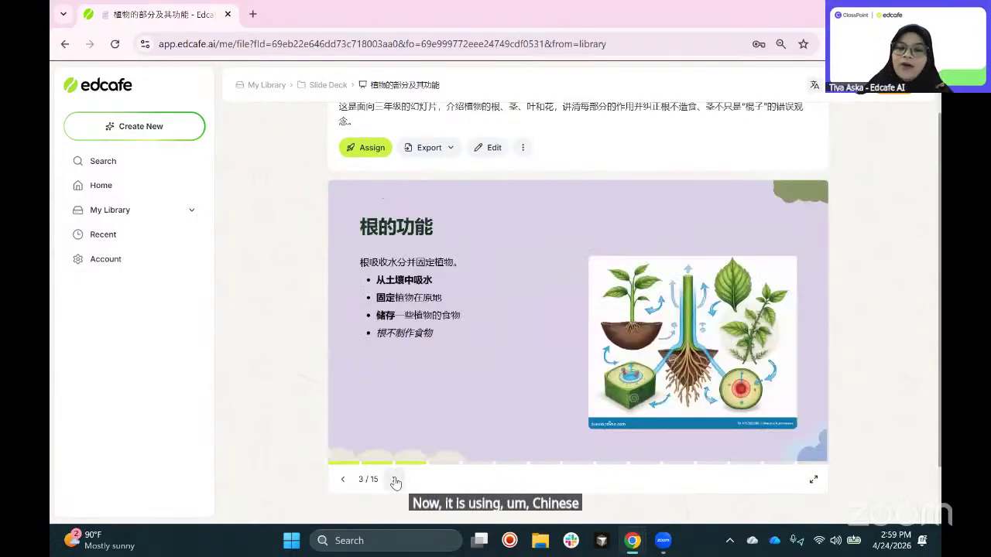
{"action": "left_click", "coordinate": [396, 480]}
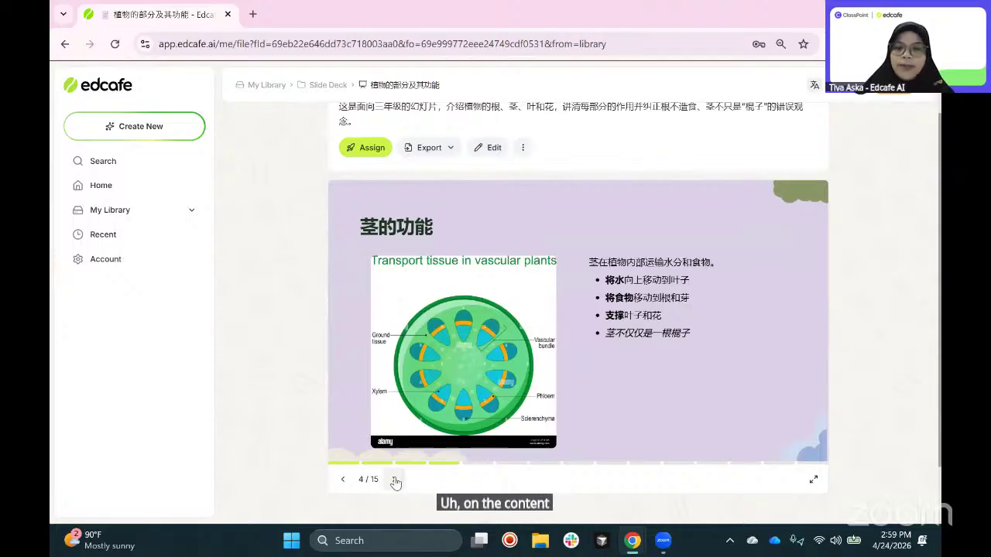
{"action": "left_click", "coordinate": [395, 480]}
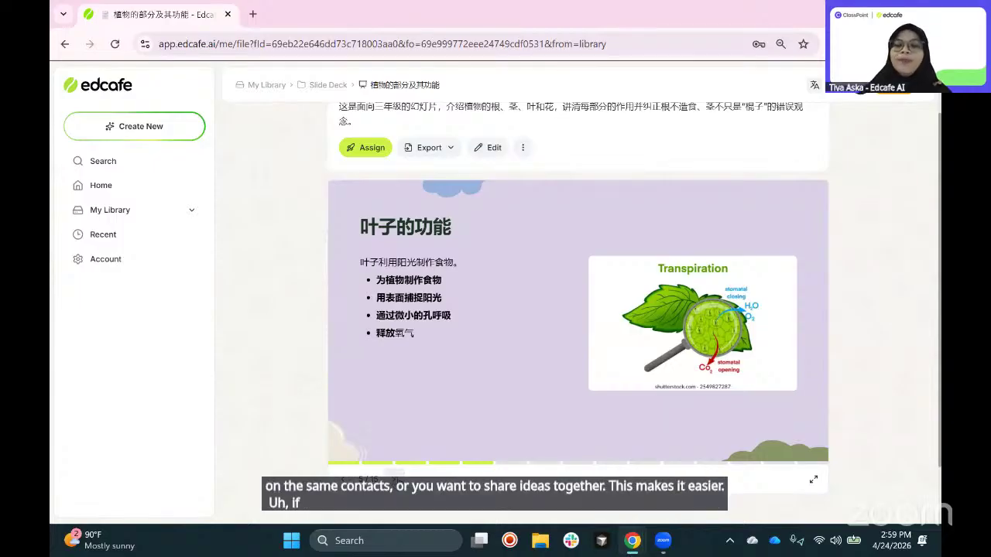
{"action": "left_click", "coordinate": [394, 479]}
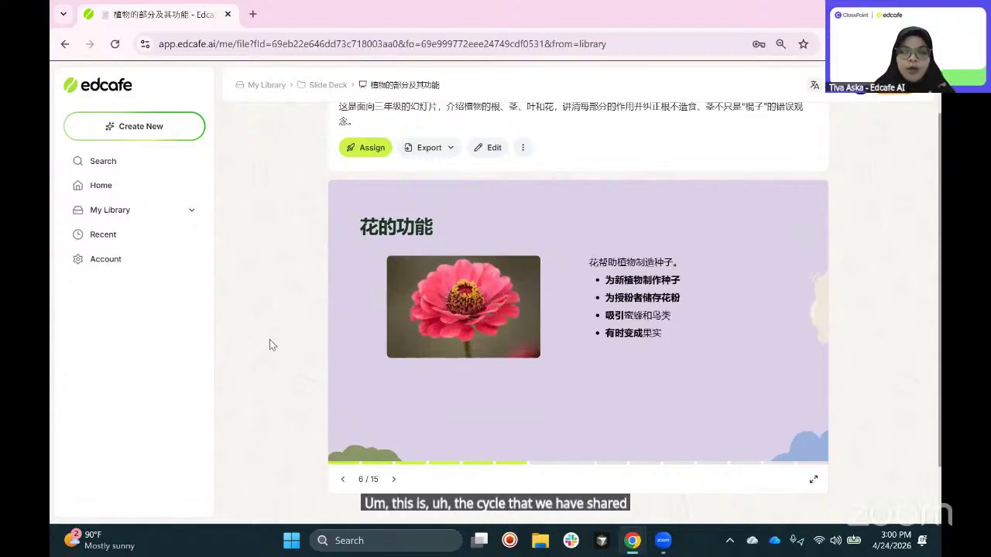
Step: Switch to the Notion workshop page and collapse the Share, Export, Assign and Create sections under Resources
{"action": "key", "text": "alt+Tab"}
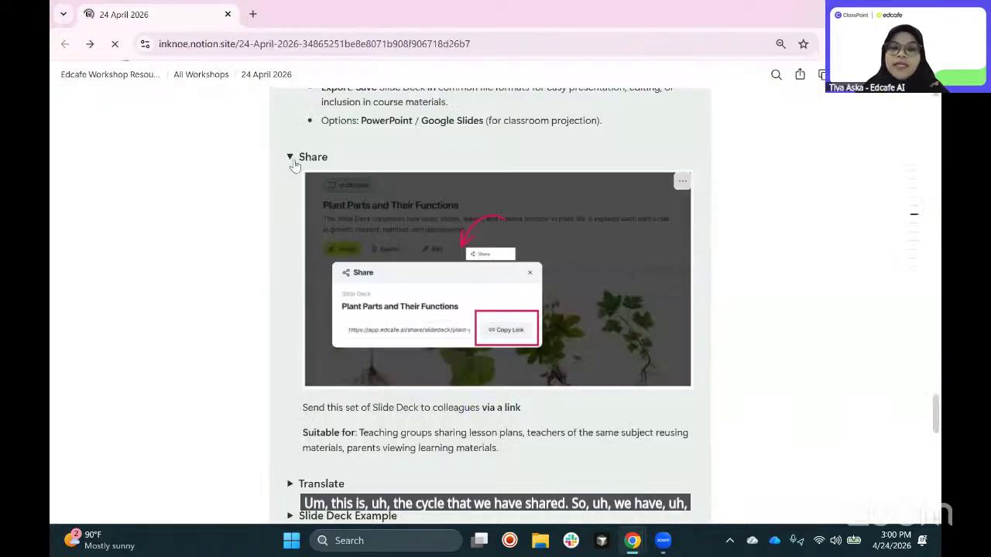
{"action": "left_click", "coordinate": [289, 158]}
{"action": "scroll", "coordinate": [292, 201], "scroll_direction": "up", "scroll_amount": 5}
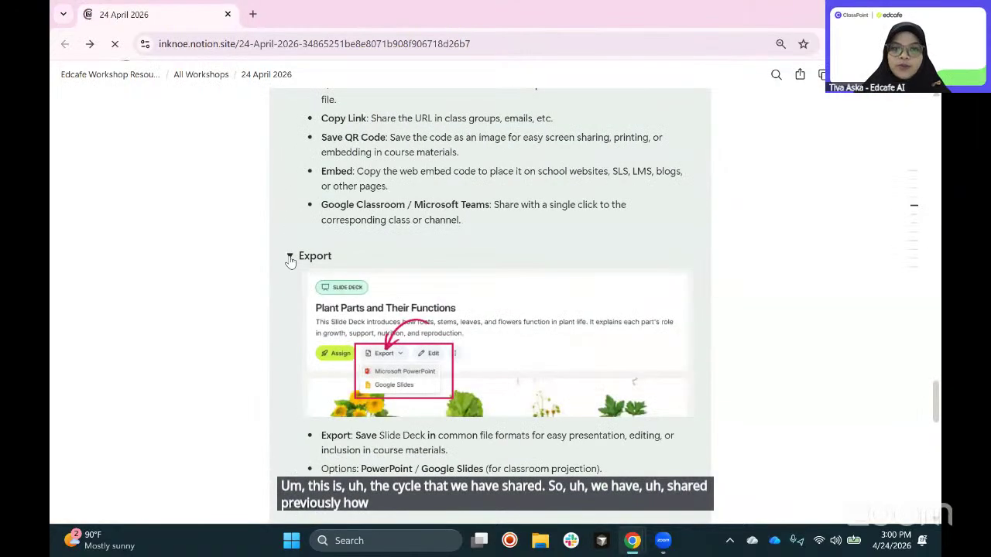
{"action": "left_click", "coordinate": [290, 257]}
{"action": "scroll", "coordinate": [291, 259], "scroll_direction": "up", "scroll_amount": 5}
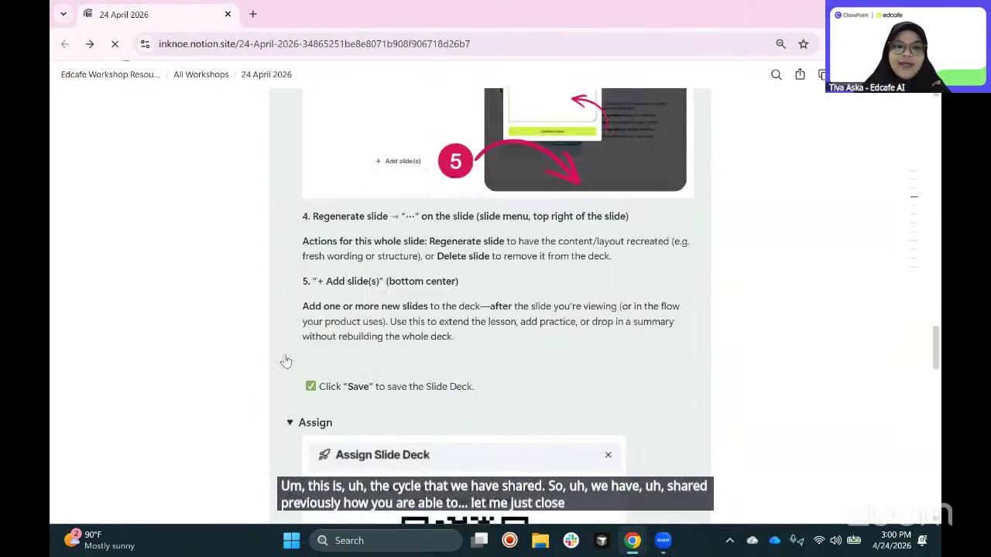
{"action": "left_click", "coordinate": [288, 354]}
{"action": "scroll", "coordinate": [286, 340], "scroll_direction": "up", "scroll_amount": 10}
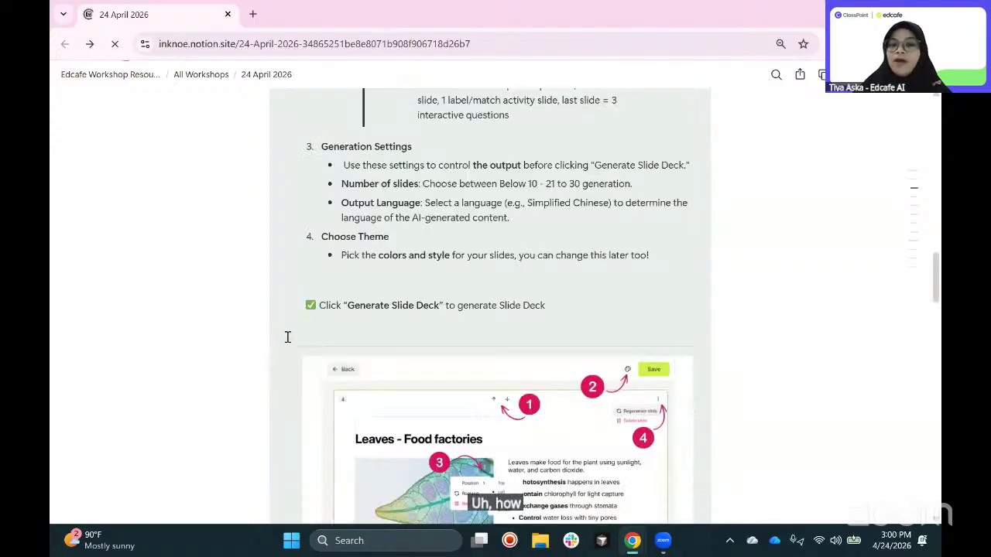
{"action": "scroll", "coordinate": [317, 179], "scroll_direction": "up", "scroll_amount": 10}
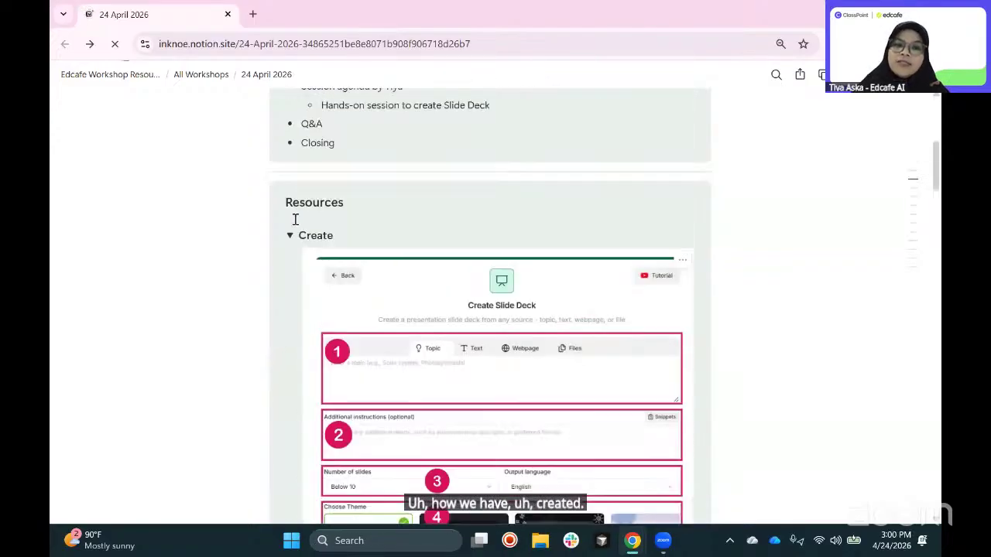
{"action": "left_click", "coordinate": [291, 235]}
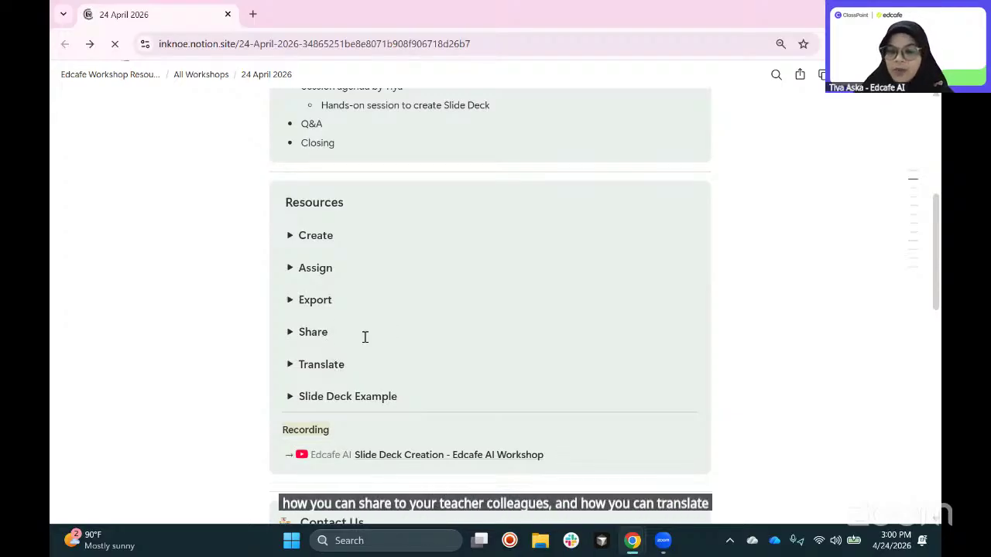
Step: Expand the Slide Deck Example section of the workshop guide and look over its list of sample decks by source
{"action": "scroll", "coordinate": [341, 334], "scroll_direction": "down", "scroll_amount": 1}
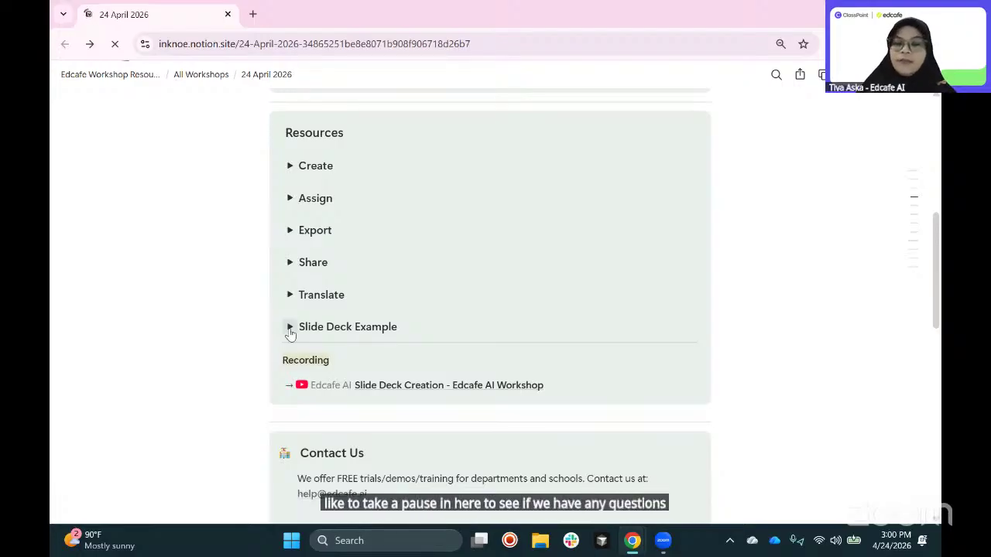
{"action": "left_click", "coordinate": [290, 327]}
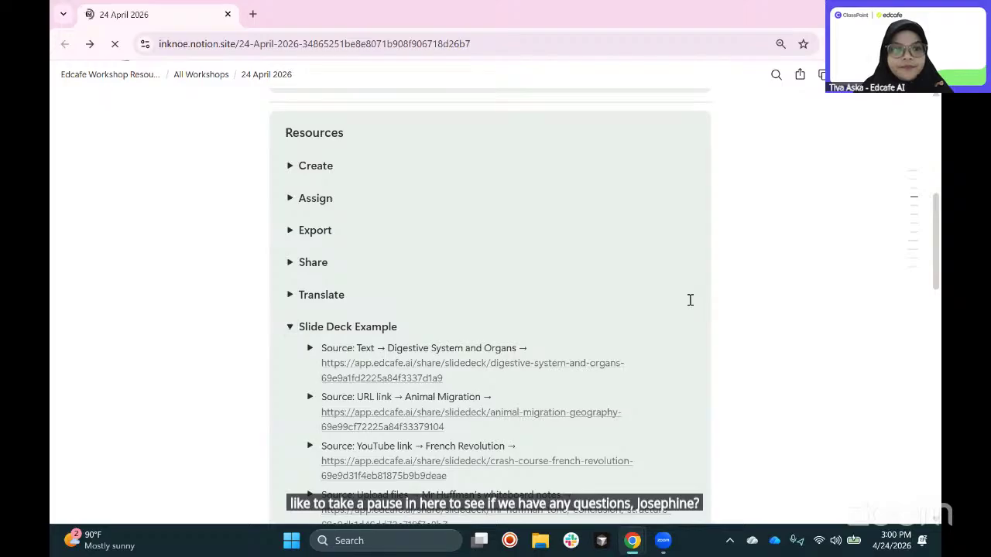
{"action": "scroll", "coordinate": [690, 300], "scroll_direction": "down", "scroll_amount": 2}
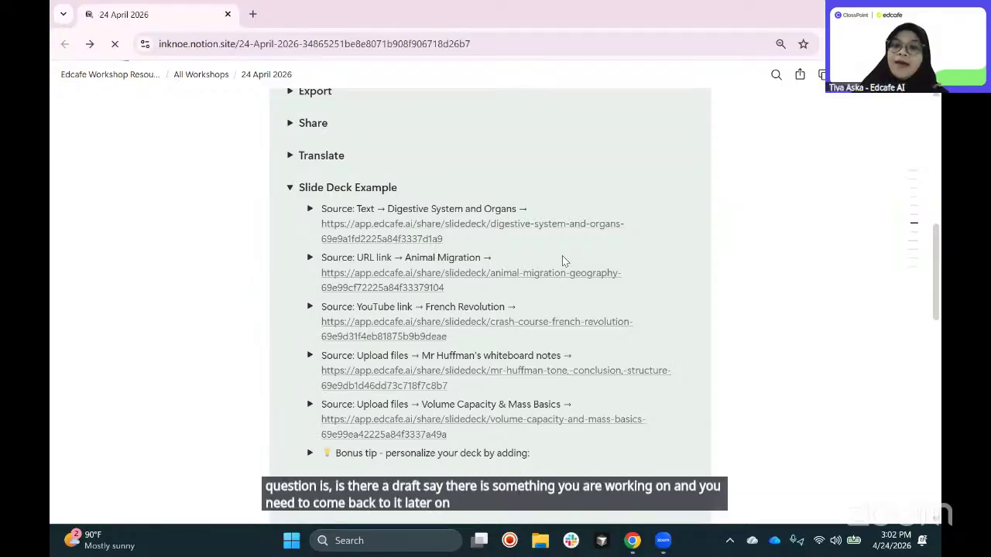
Step: Expand the Create section of the workshop guide, collapse The Power of Prompts and review the numbered slide deck creation settings
{"action": "scroll", "coordinate": [541, 205], "scroll_direction": "up", "scroll_amount": 3}
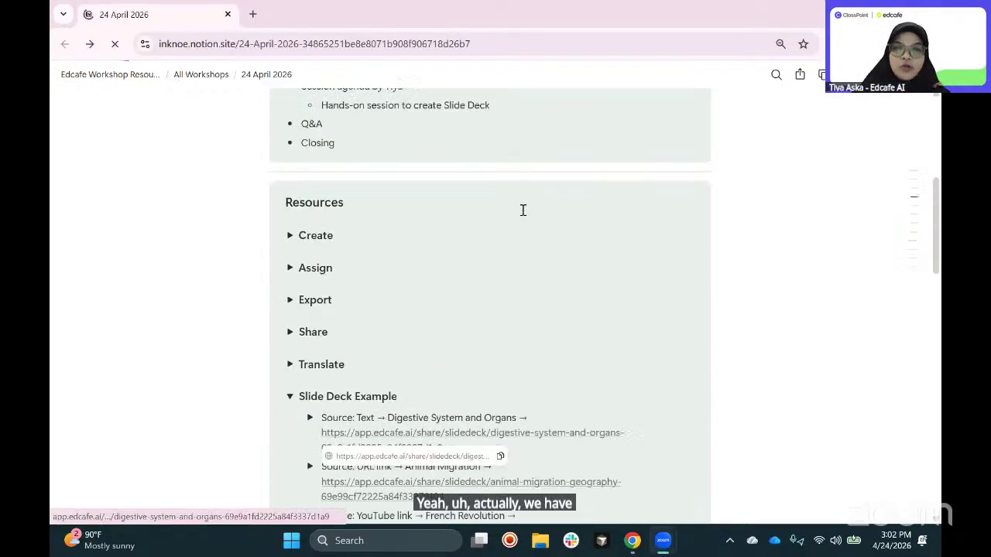
{"action": "left_click", "coordinate": [289, 236]}
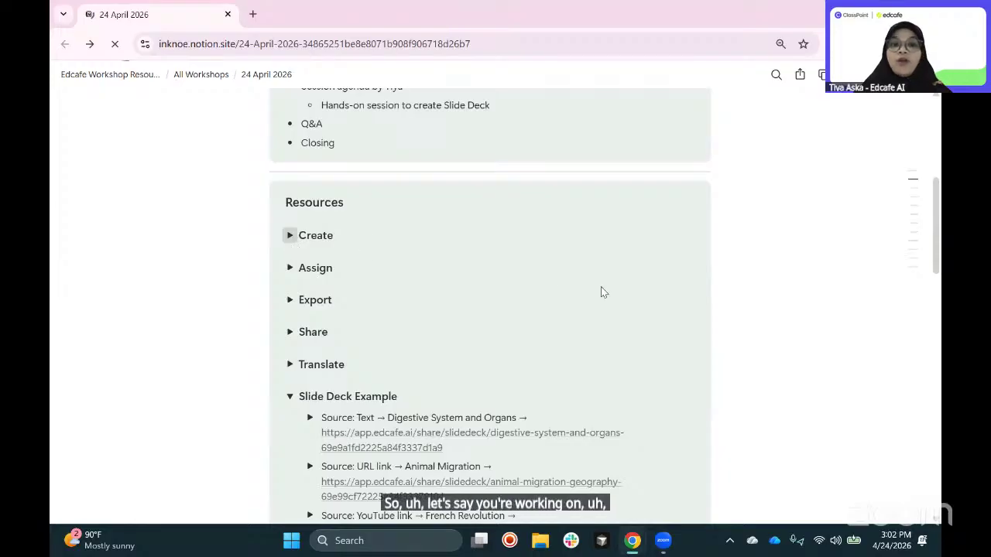
{"action": "scroll", "coordinate": [452, 277], "scroll_direction": "down", "scroll_amount": 2}
{"action": "scroll", "coordinate": [495, 398], "scroll_direction": "down", "scroll_amount": 1}
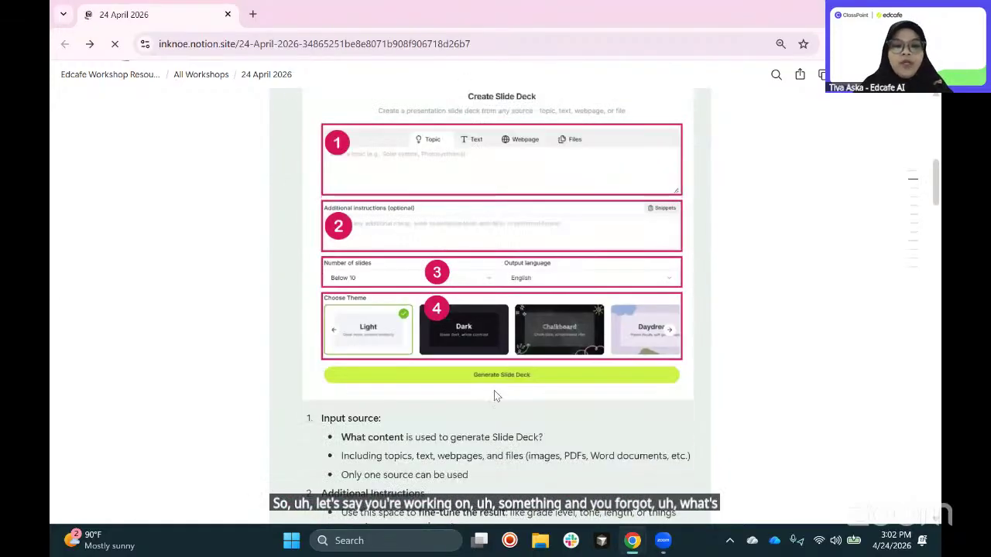
{"action": "scroll", "coordinate": [360, 341], "scroll_direction": "down", "scroll_amount": 2}
{"action": "scroll", "coordinate": [353, 341], "scroll_direction": "down", "scroll_amount": 4}
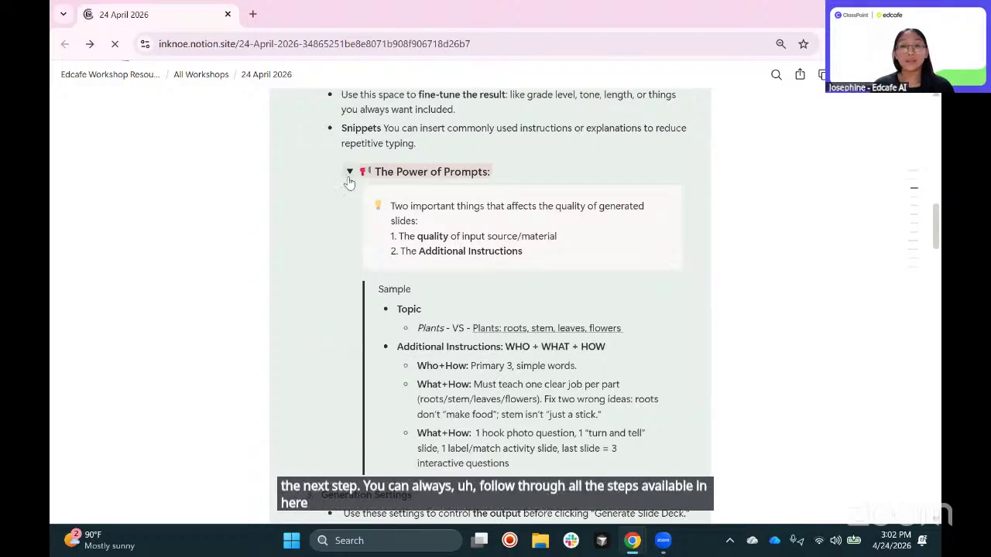
{"action": "left_click", "coordinate": [350, 177]}
{"action": "scroll", "coordinate": [393, 209], "scroll_direction": "up", "scroll_amount": 2}
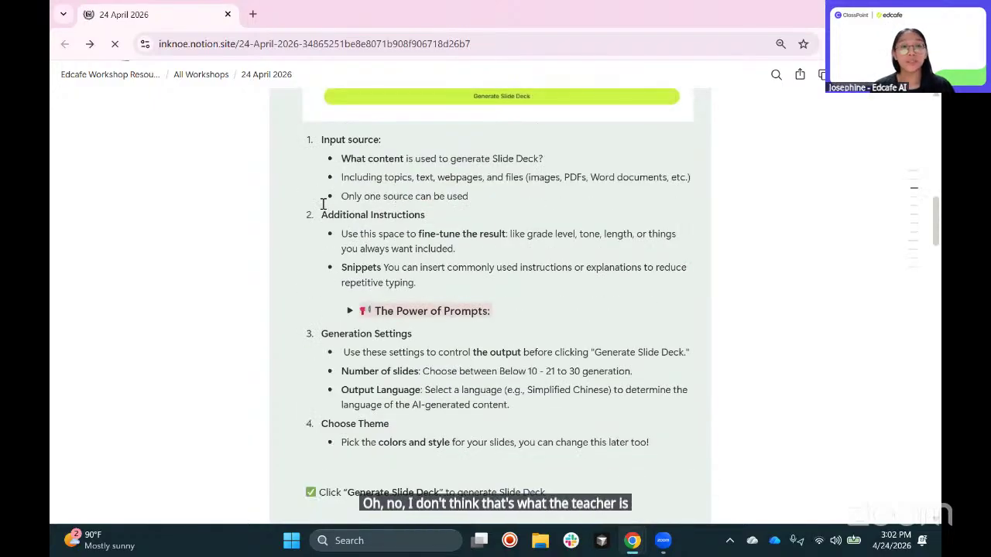
{"action": "scroll", "coordinate": [317, 162], "scroll_direction": "up", "scroll_amount": 3}
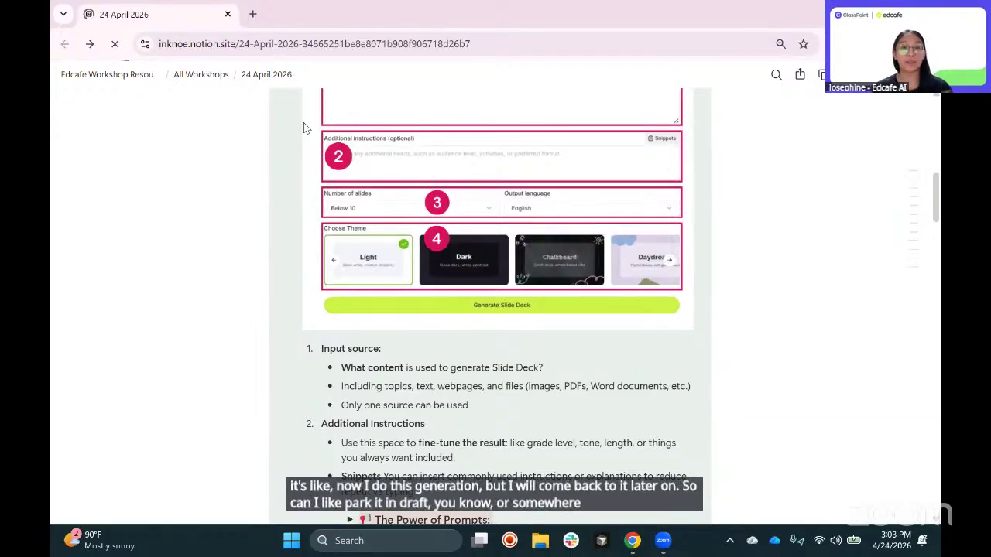
{"action": "scroll", "coordinate": [478, 361], "scroll_direction": "down", "scroll_amount": 1}
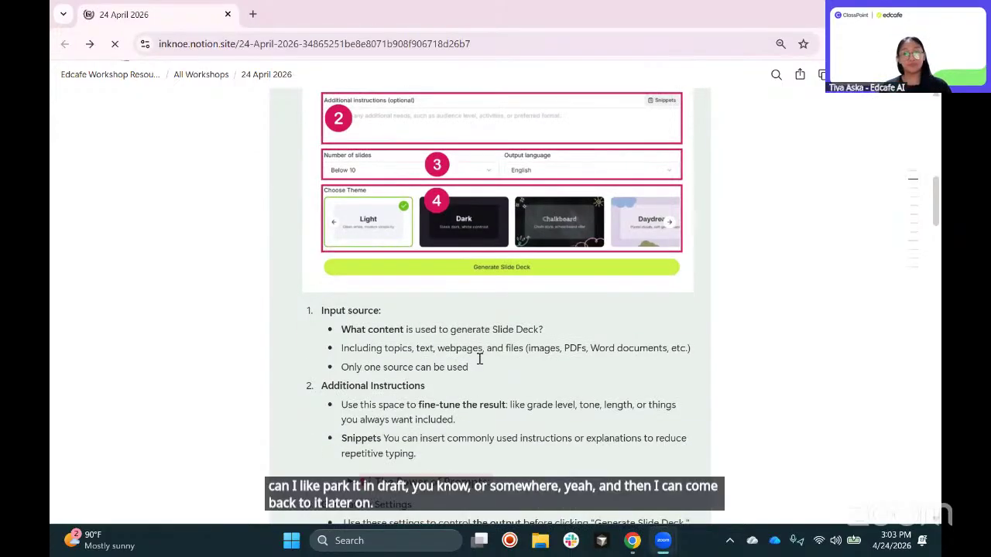
{"action": "scroll", "coordinate": [480, 360], "scroll_direction": "down", "scroll_amount": 1}
{"action": "scroll", "coordinate": [482, 359], "scroll_direction": "down", "scroll_amount": 3}
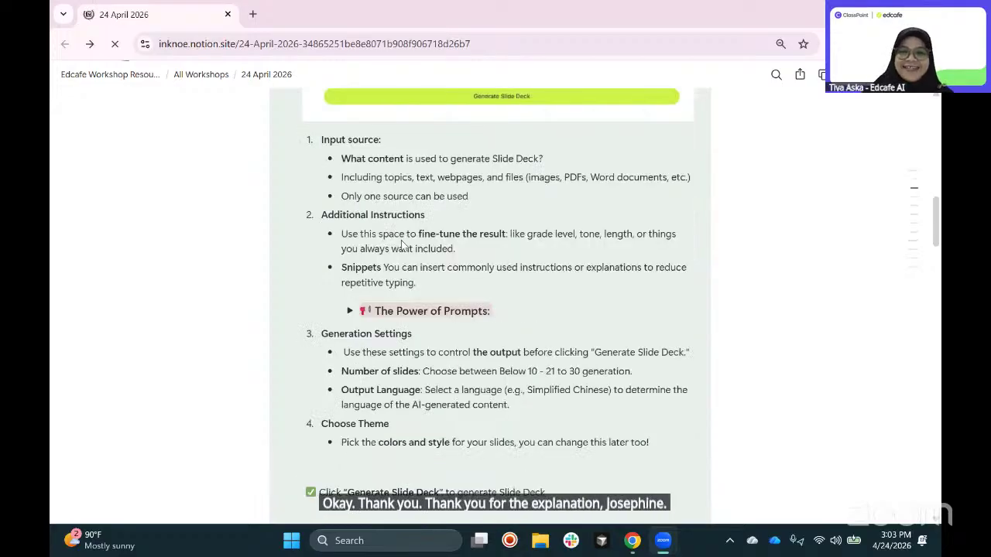
Step: Switch to Edcafe and start a new slide deck with the topic "Solar system"
{"action": "key", "text": "alt+Tab"}
{"action": "key", "text": "alt+Tab"}
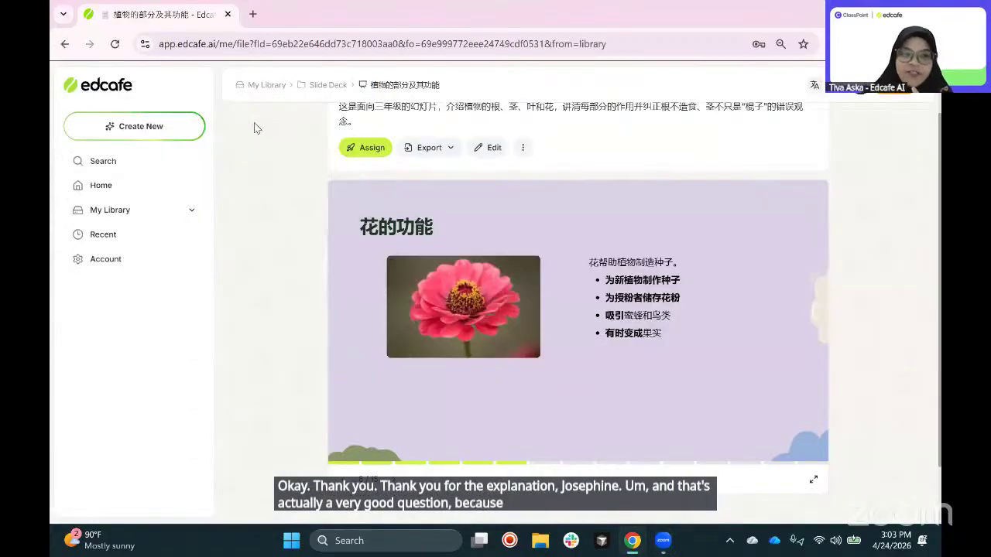
{"action": "scroll", "coordinate": [253, 122], "scroll_direction": "up", "scroll_amount": 2}
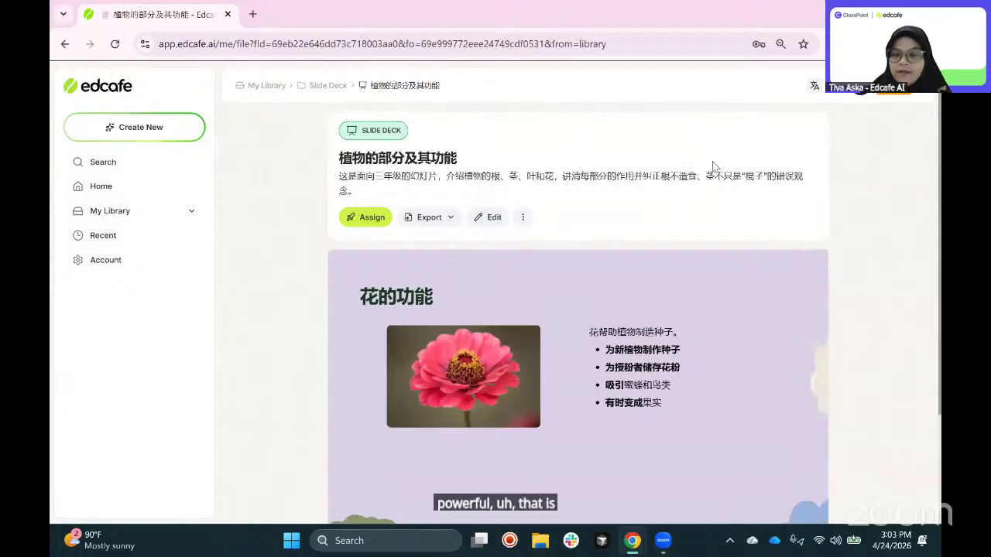
{"action": "left_click", "coordinate": [178, 125]}
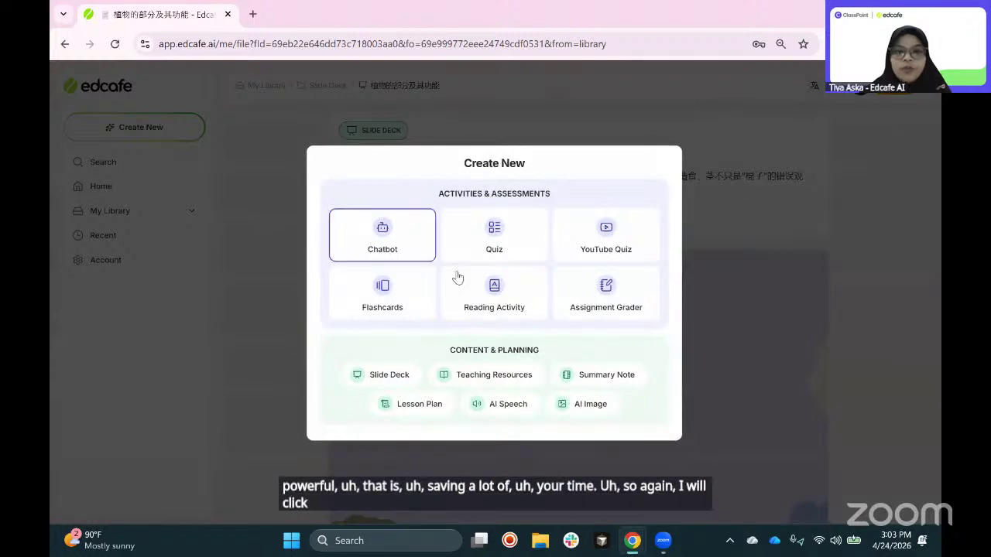
{"action": "left_click", "coordinate": [390, 376]}
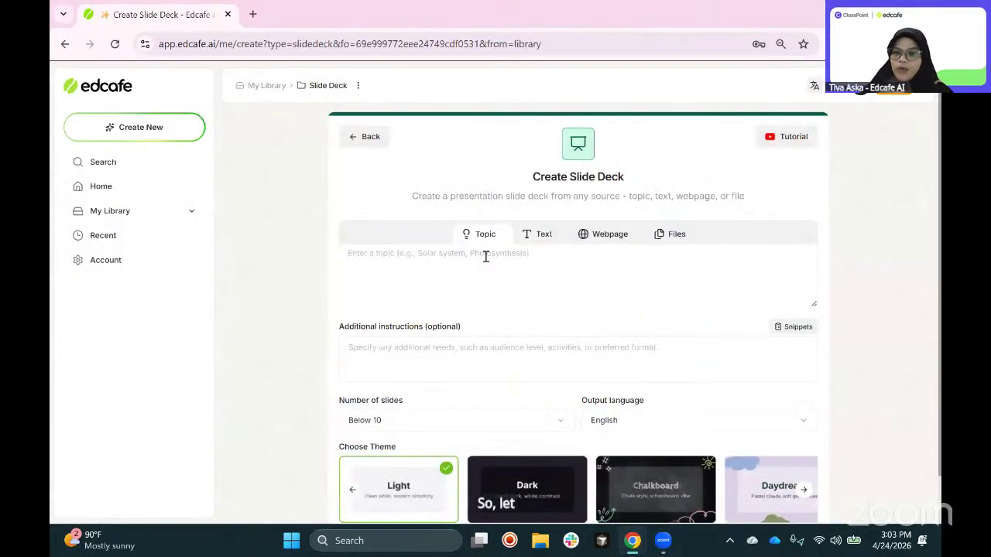
{"action": "type", "text": "S"}
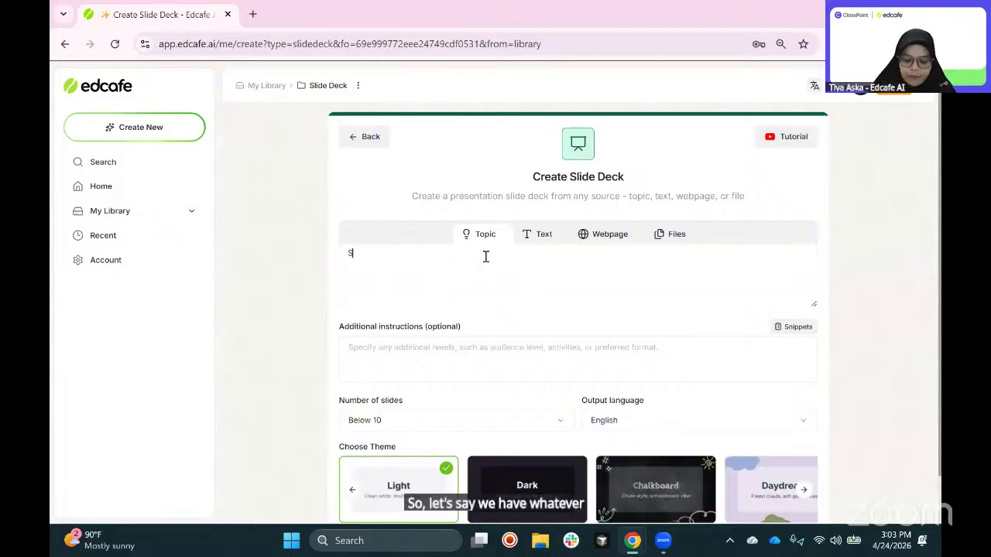
{"action": "type", "text": "olar system"}
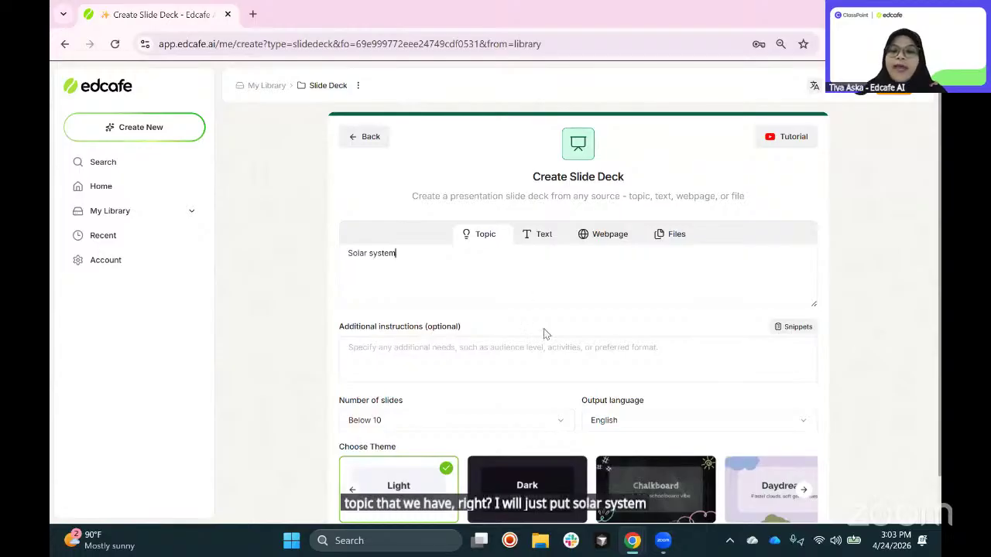
Step: Start a new snippet for the additional instructions and name it "Who What and How"
{"action": "left_click", "coordinate": [549, 356]}
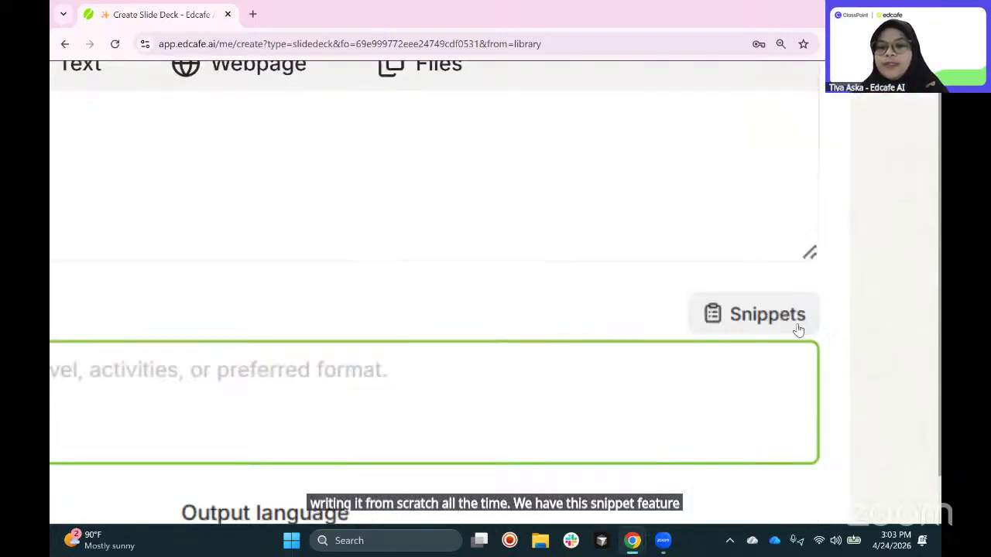
{"action": "scroll", "coordinate": [797, 330], "scroll_direction": "up", "scroll_amount": 2}
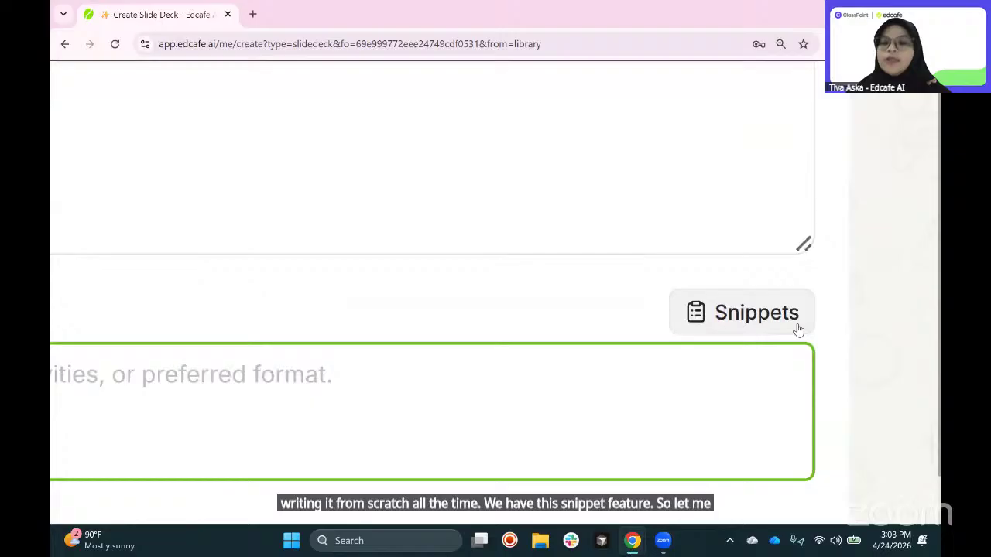
{"action": "left_click", "coordinate": [749, 316]}
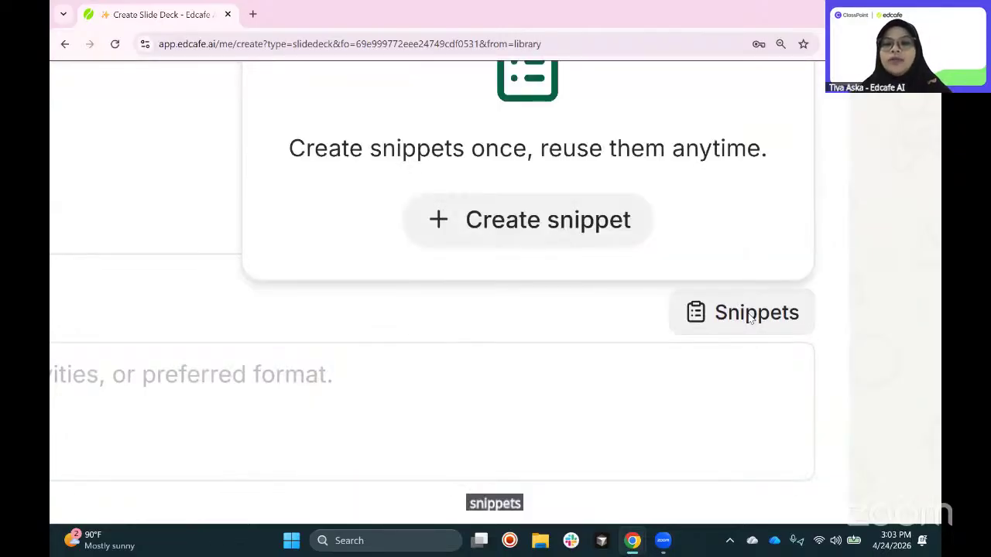
{"action": "scroll", "coordinate": [749, 316], "scroll_direction": "down", "scroll_amount": 4}
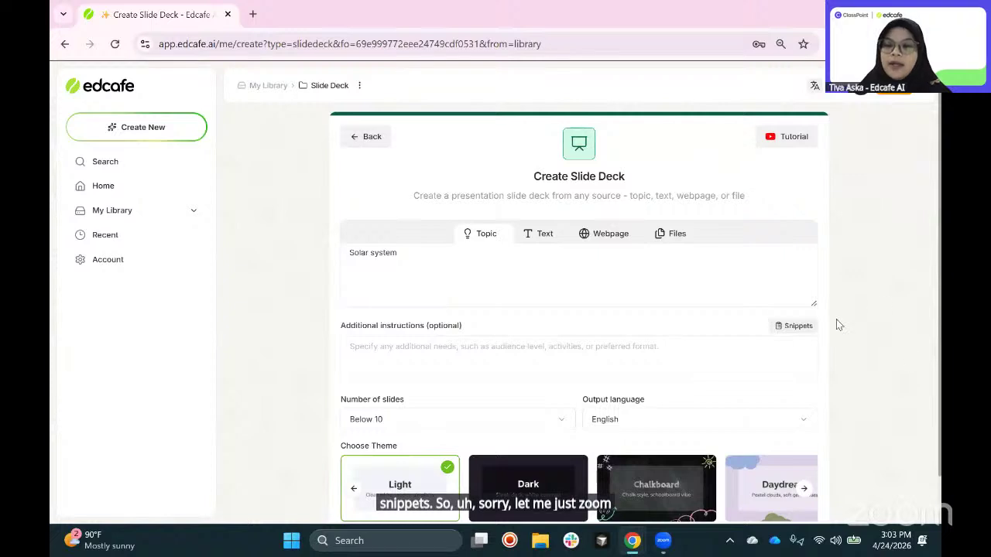
{"action": "left_click", "coordinate": [798, 326]}
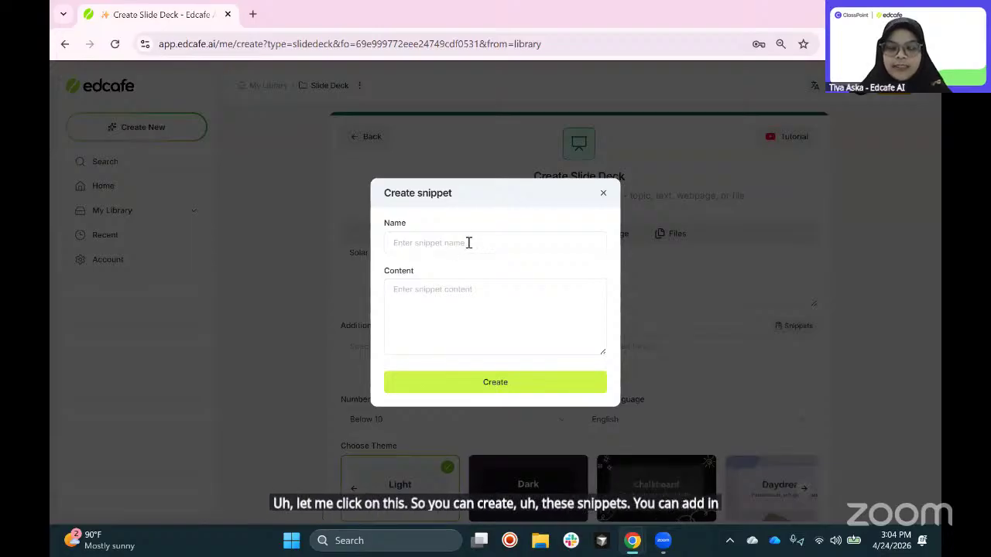
{"action": "left_click", "coordinate": [468, 243]}
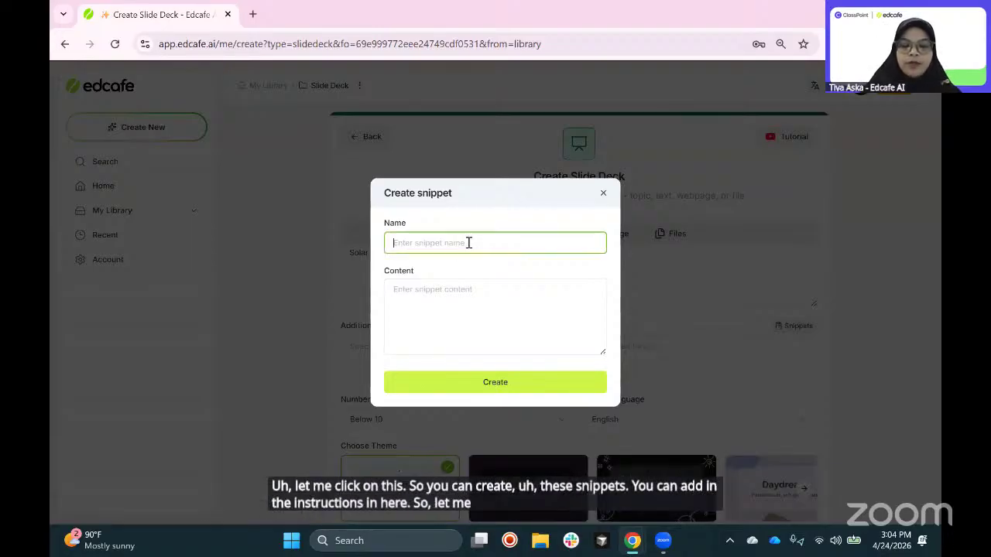
{"action": "type", "text": "Who Wh"}
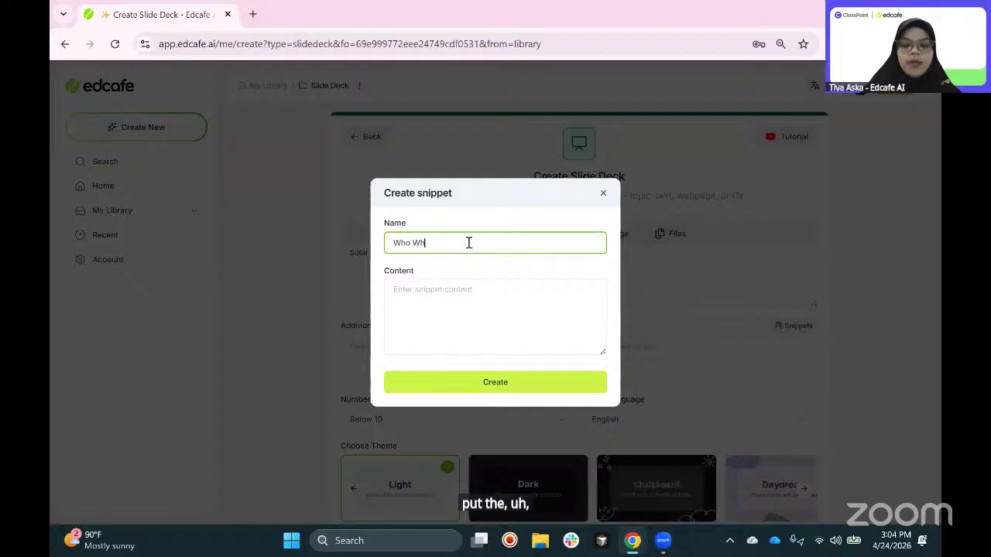
{"action": "type", "text": "at and HOw"}
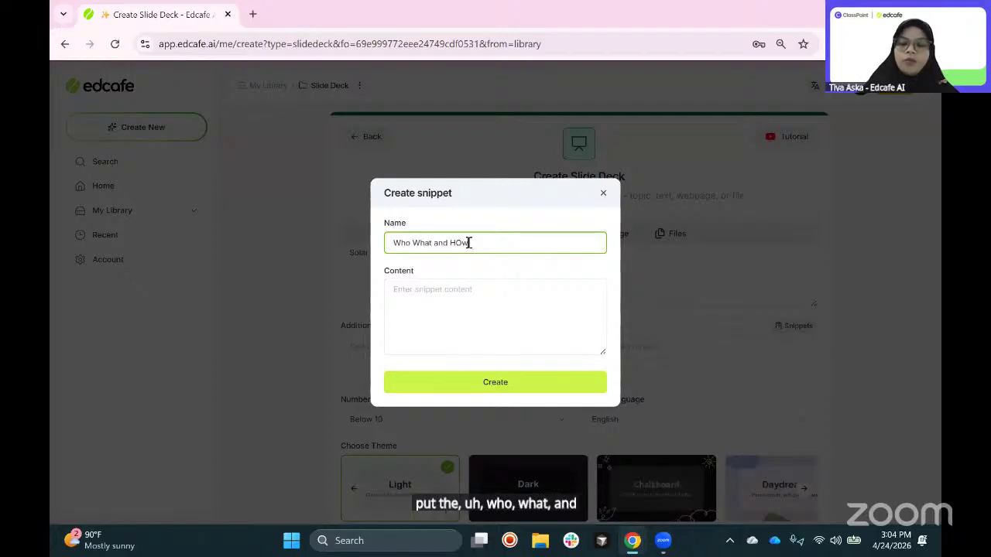
{"action": "key", "text": "BackSpace"}
{"action": "key", "text": "BackSpace"}
{"action": "type", "text": "ow"}
Step: Copy the three sample Who+How and What+How instructions from The Power of Prompts in the Notion guide into the snippet's content
{"action": "left_click", "coordinate": [498, 285]}
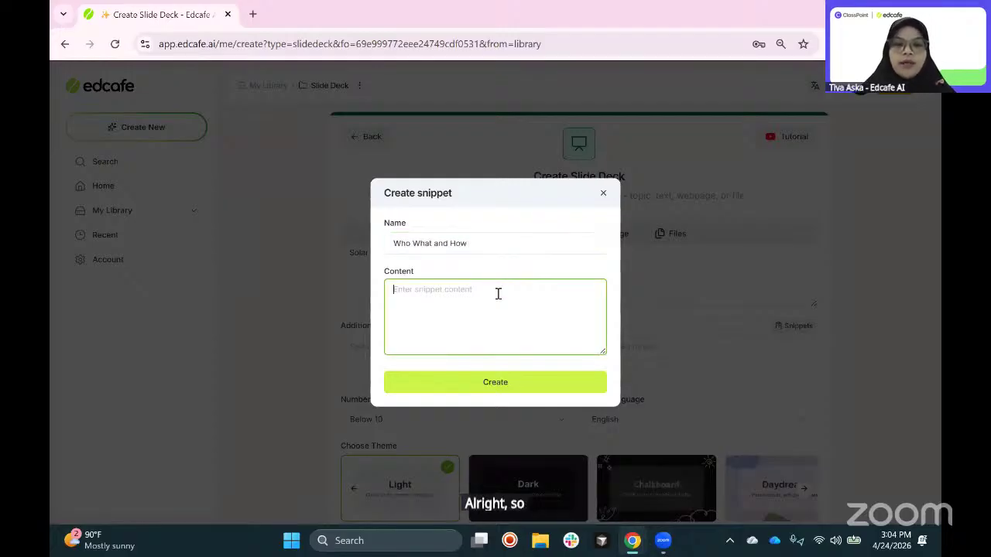
{"action": "key", "text": "alt+Tab"}
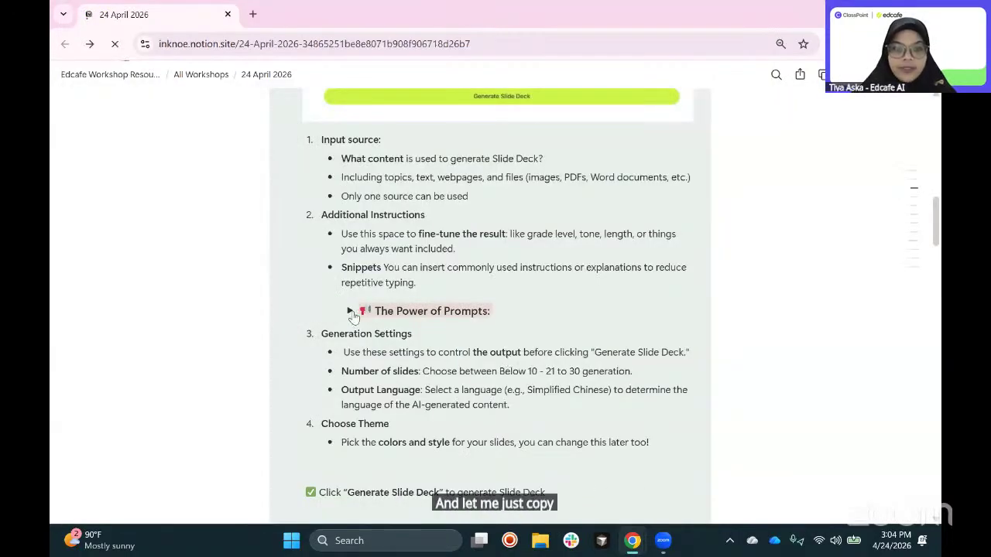
{"action": "left_click", "coordinate": [349, 311]}
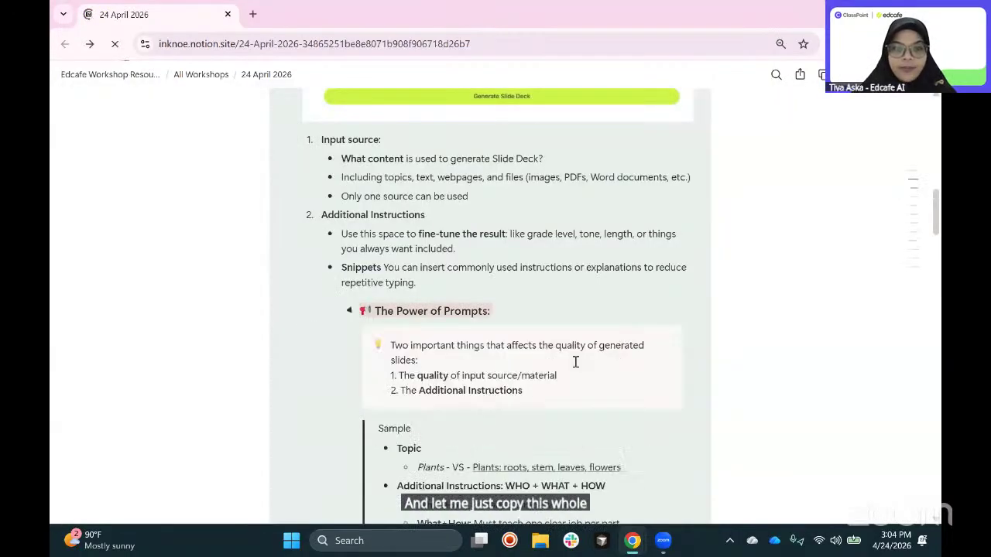
{"action": "scroll", "coordinate": [565, 352], "scroll_direction": "down", "scroll_amount": 4}
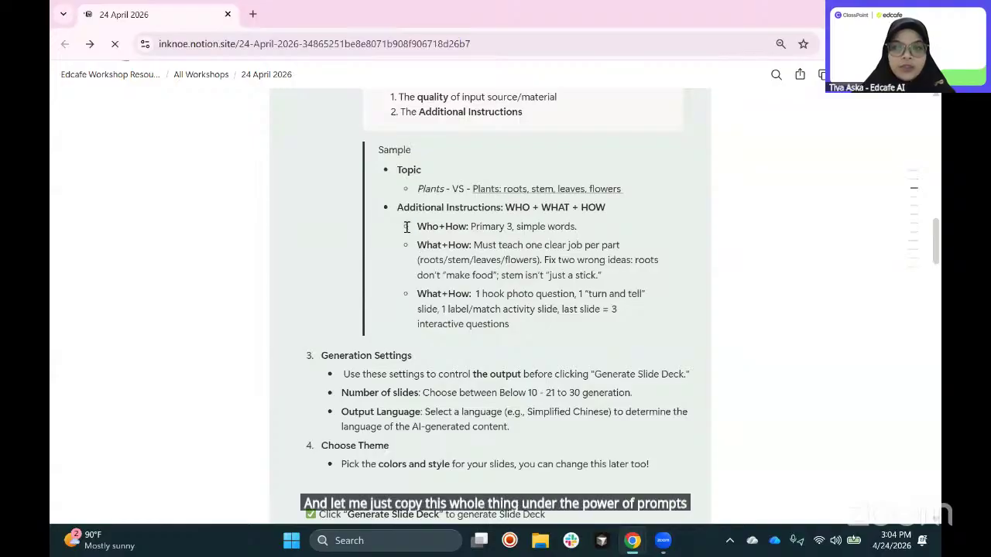
{"action": "left_click_drag", "start_coordinate": [406, 227], "coordinate": [510, 325]}
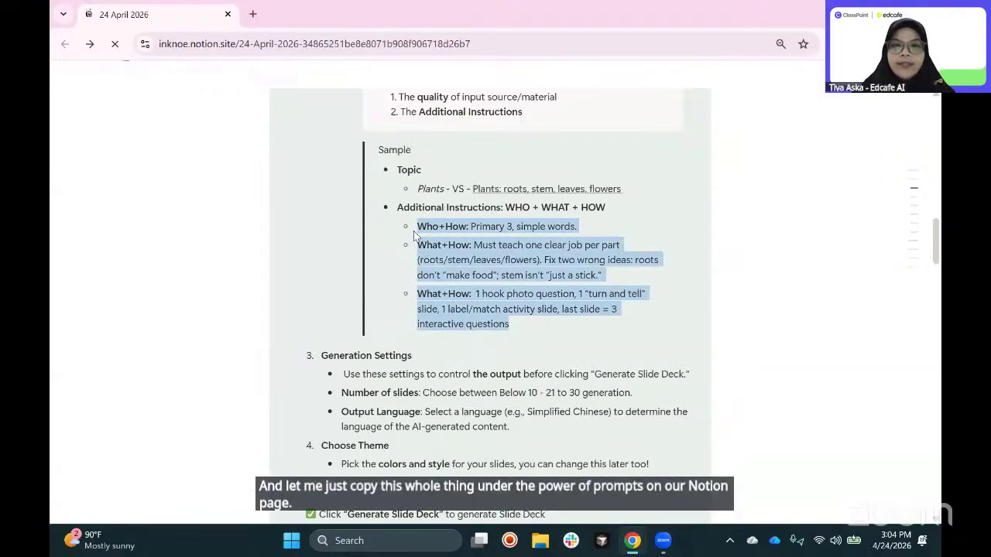
{"action": "key", "text": "alt+Tab"}
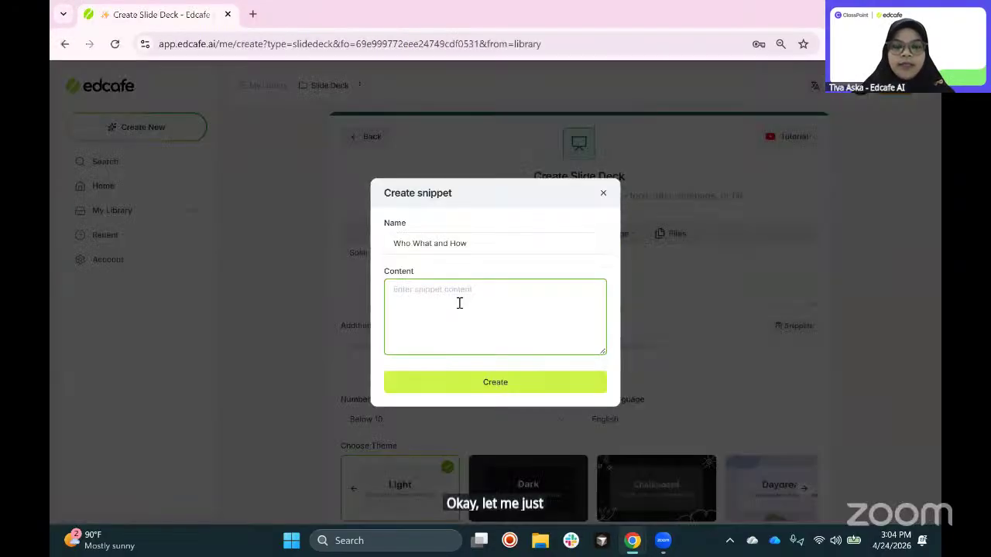
{"action": "type", "text": "- **Who+How:** Primary 3, simple words. - **What+How:** Must teach one clear job per part (roots/stem/leaves/flowers). Fix two wrong ideas: roots don't \"make food\"; stem isn't \"just a stick.\" - **What+How:** 1 hook photo question, 1 \"turn and tell\" slide, 1 label/match activity slide, last slide = 3 interactive questions"}
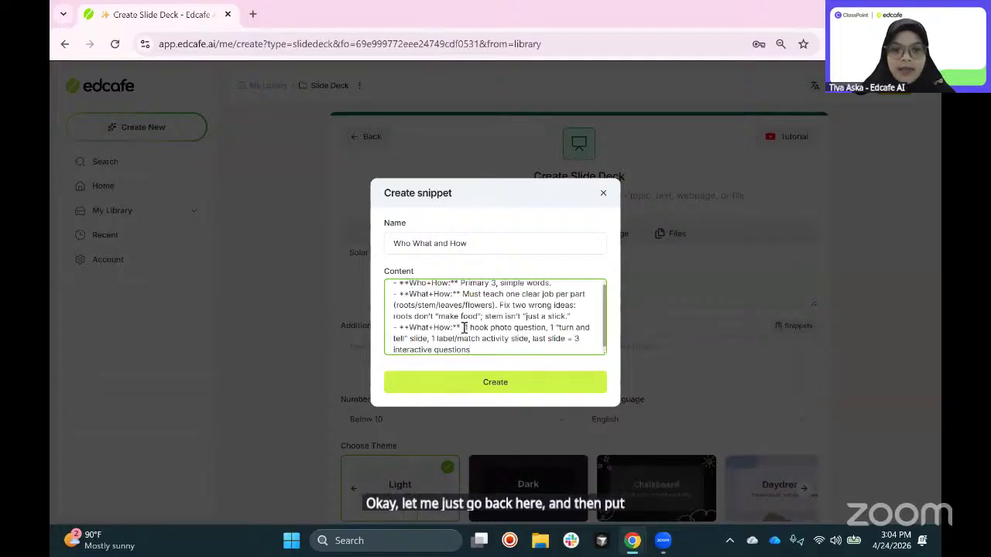
Step: Remove the Who+How and What+How labels with their asterisks from the three lines of the snippet content
{"action": "left_click_drag", "start_coordinate": [464, 328], "coordinate": [399, 326]}
{"action": "key", "text": "BackSpace"}
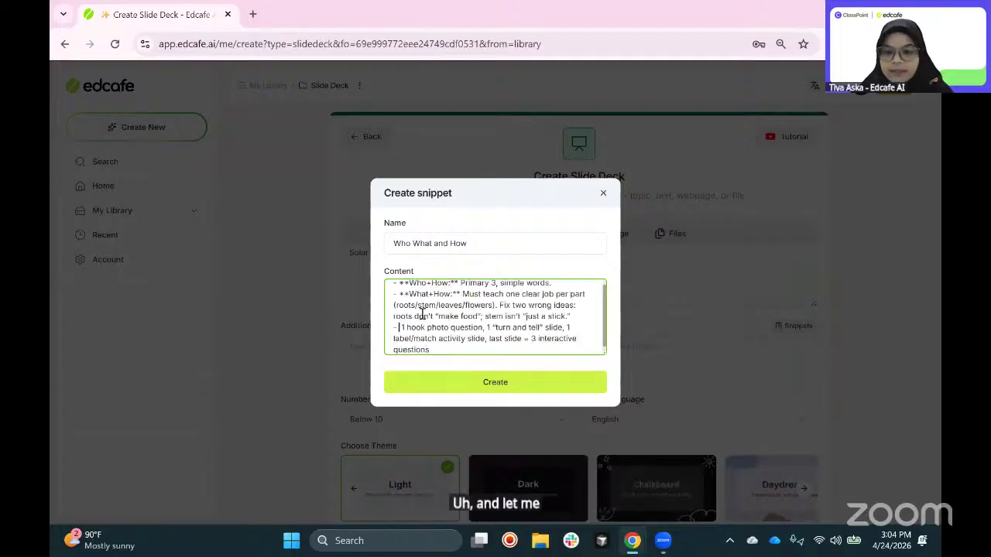
{"action": "left_click_drag", "start_coordinate": [402, 288], "coordinate": [459, 283]}
{"action": "key", "text": "BackSpace"}
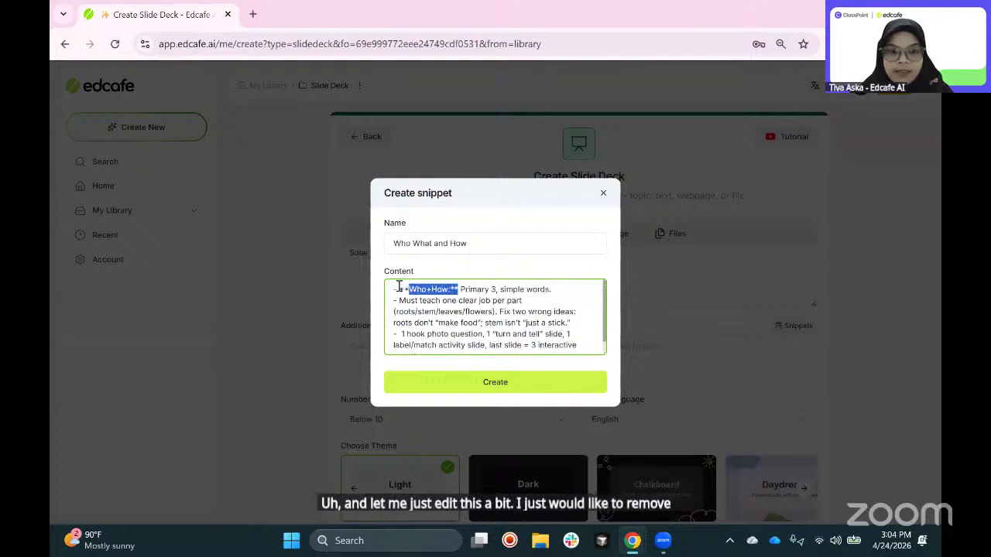
{"action": "key", "text": "BackSpace"}
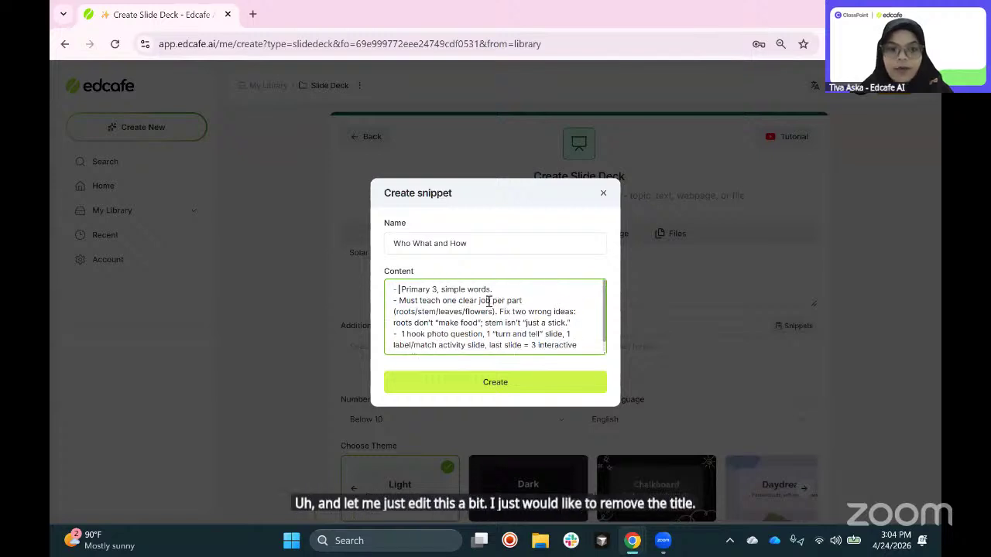
Step: Create the snippet and insert "Who What and How" into the deck's additional instructions
{"action": "left_click", "coordinate": [541, 382]}
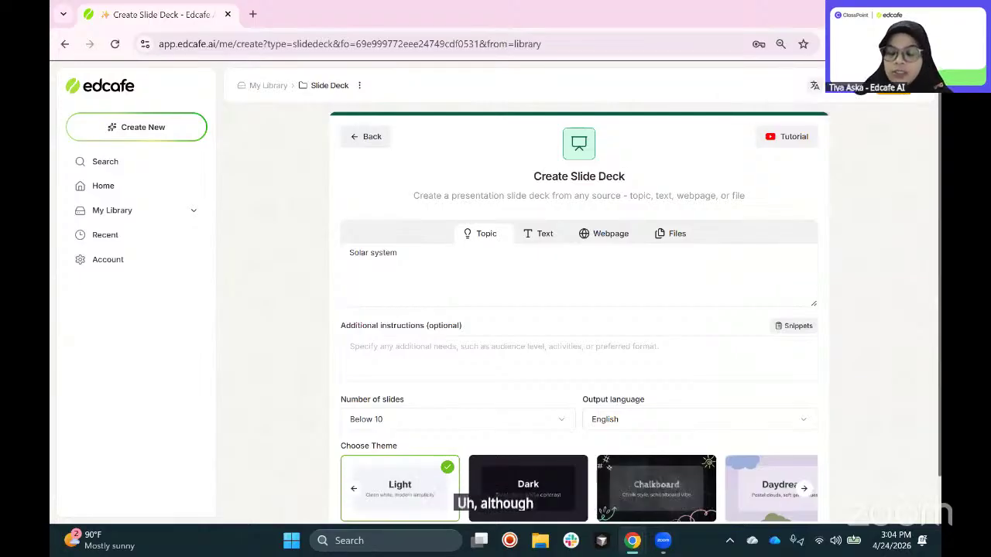
{"action": "left_click", "coordinate": [794, 328]}
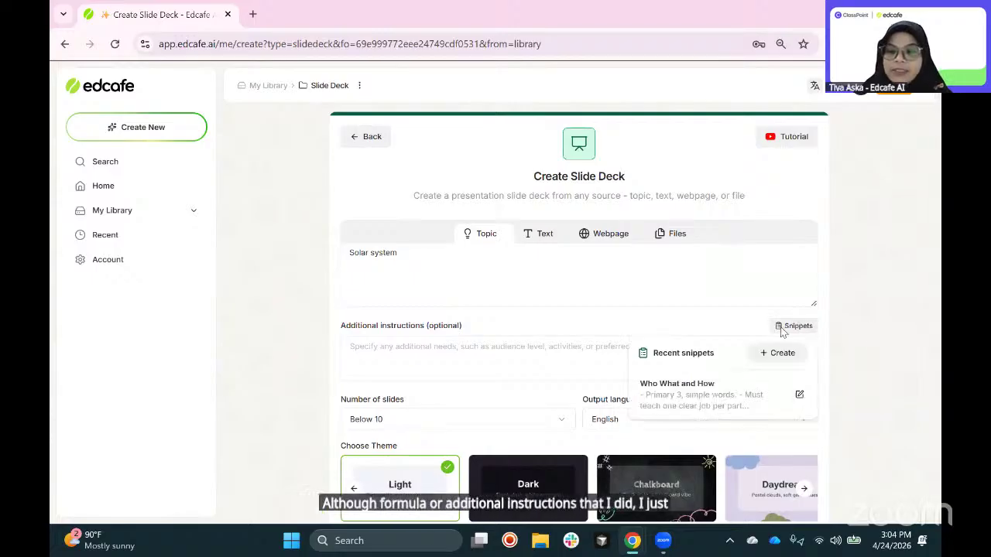
{"action": "left_click", "coordinate": [674, 397]}
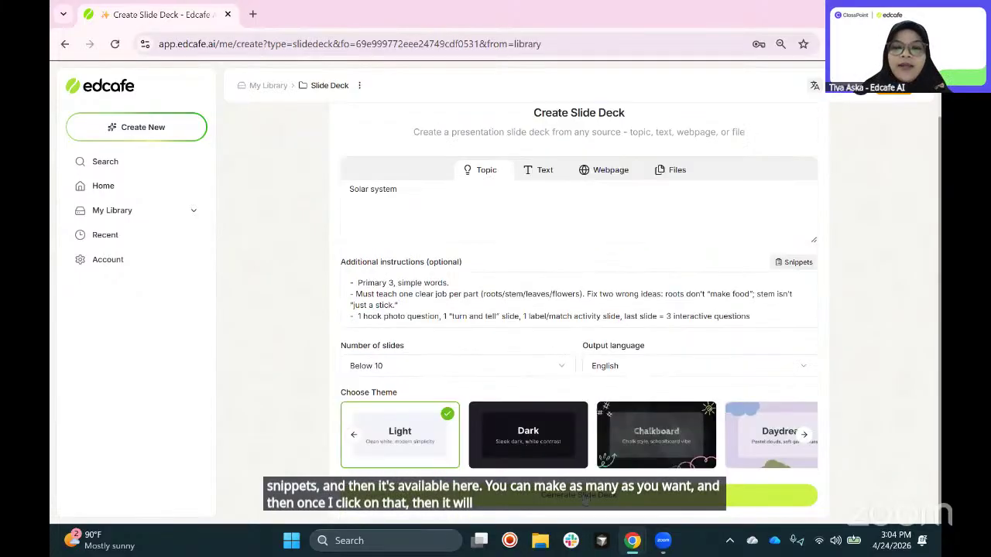
Step: Generate the Solar system slide deck with the inserted additional instructions, review its first slides, and save it
{"action": "scroll", "coordinate": [439, 377], "scroll_direction": "down", "scroll_amount": 1}
{"action": "left_click", "coordinate": [579, 495]}
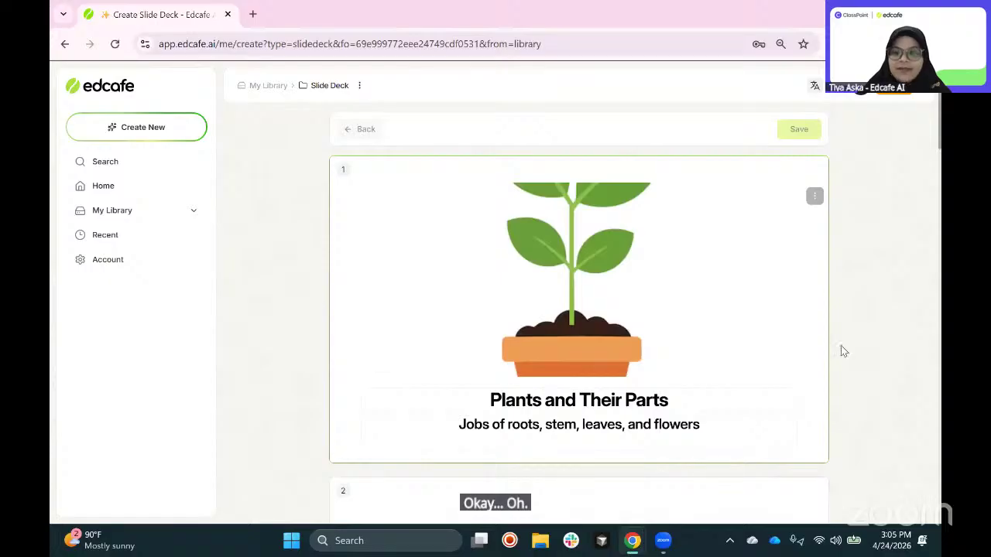
{"action": "scroll", "coordinate": [748, 329], "scroll_direction": "down", "scroll_amount": 1}
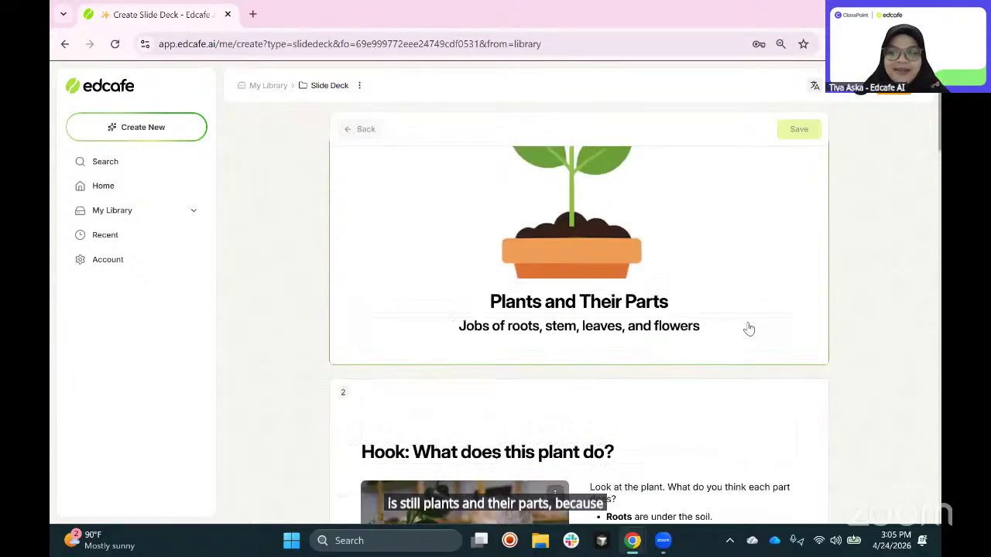
{"action": "scroll", "coordinate": [743, 318], "scroll_direction": "down", "scroll_amount": 1}
{"action": "scroll", "coordinate": [760, 277], "scroll_direction": "up", "scroll_amount": 2}
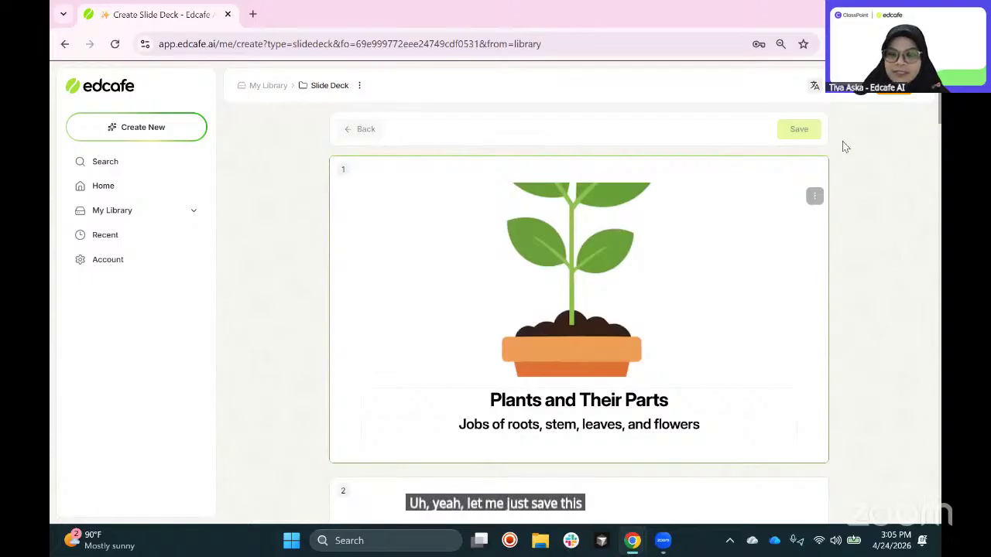
{"action": "left_click", "coordinate": [814, 130]}
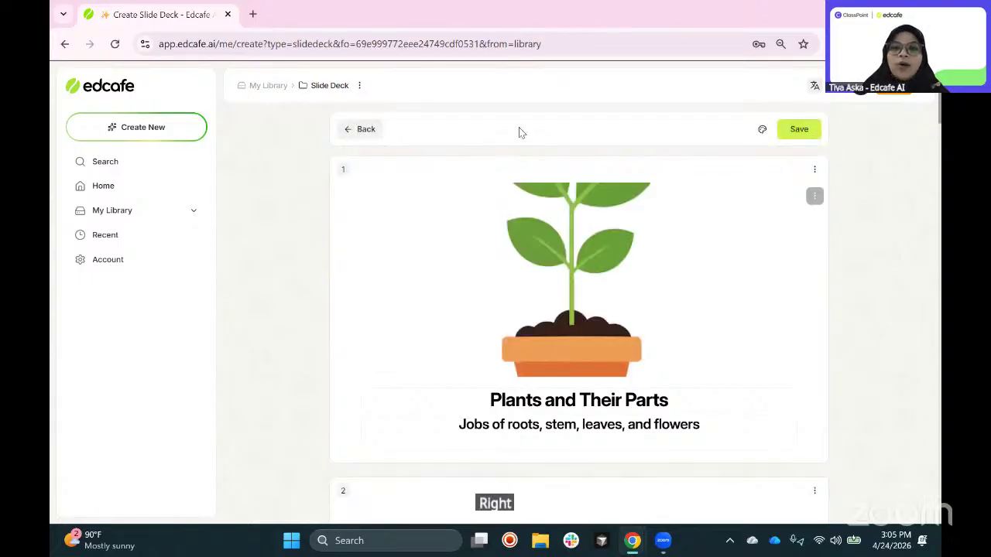
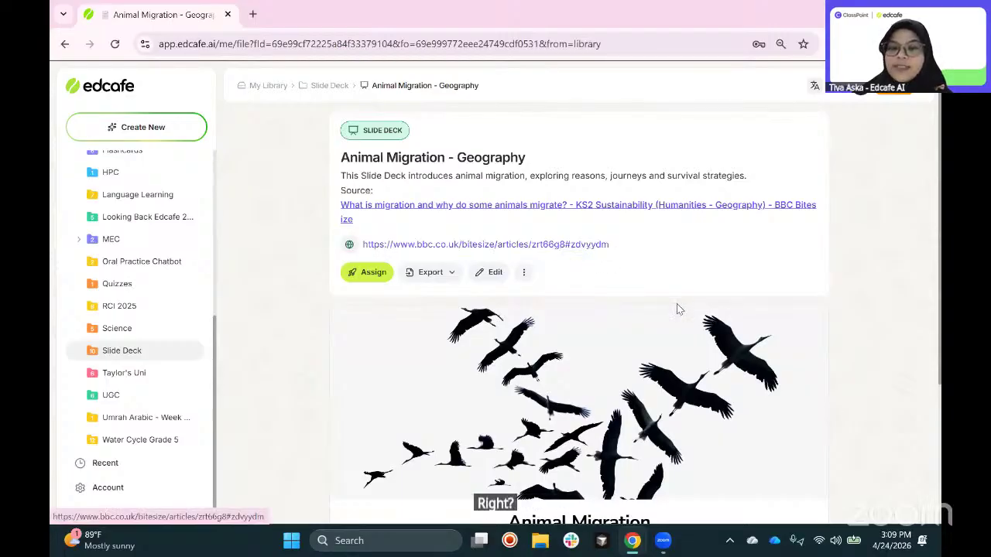
Step: Open the BBC Bitesize source link of the Animal Migration - Geography deck and return to the deck
{"action": "scroll", "coordinate": [676, 303], "scroll_direction": "down", "scroll_amount": 2}
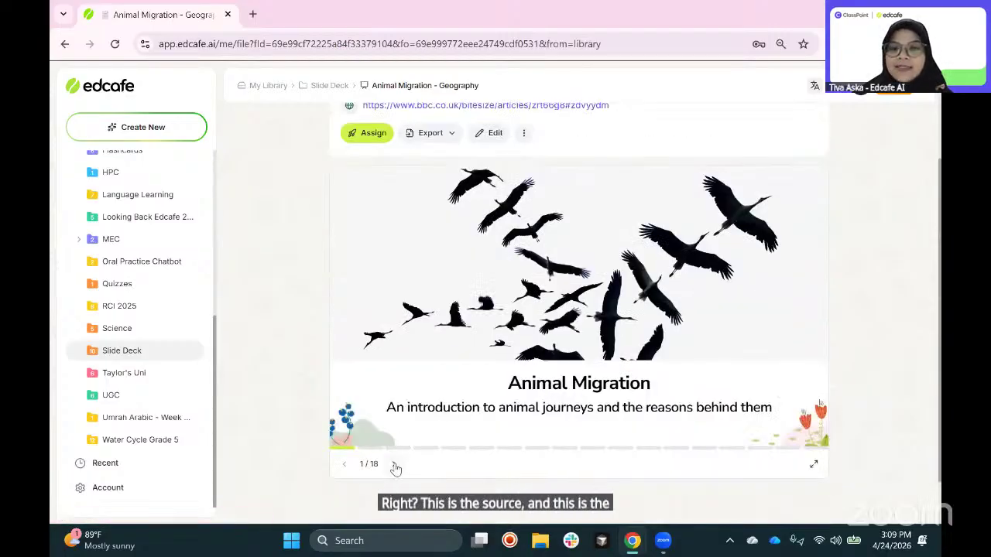
{"action": "scroll", "coordinate": [634, 183], "scroll_direction": "up", "scroll_amount": 2}
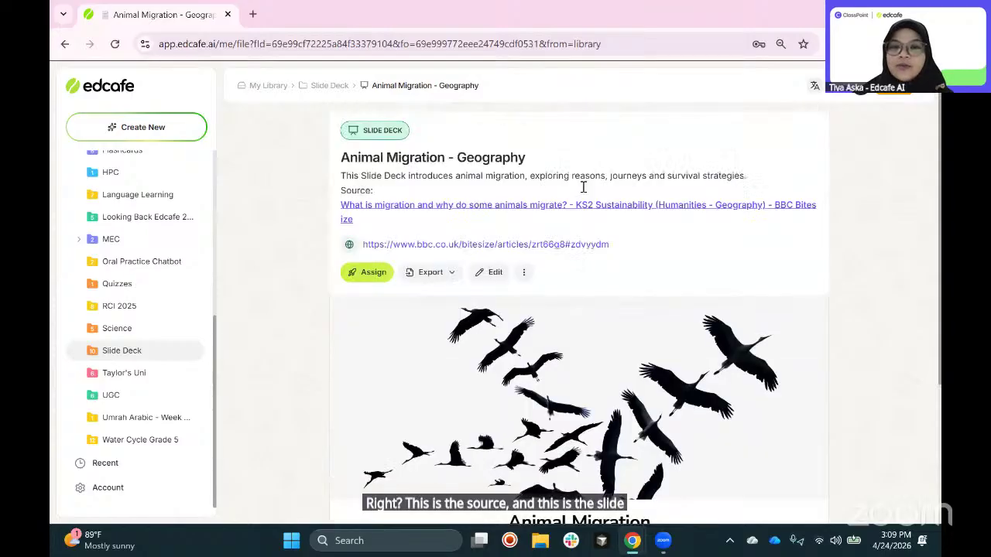
{"action": "left_click", "coordinate": [555, 245]}
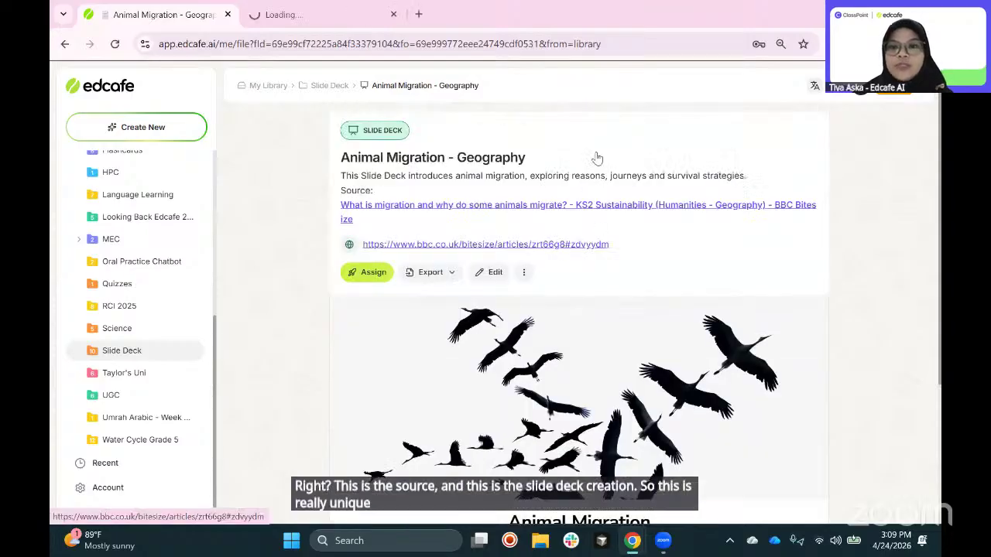
{"action": "left_click", "coordinate": [589, 246]}
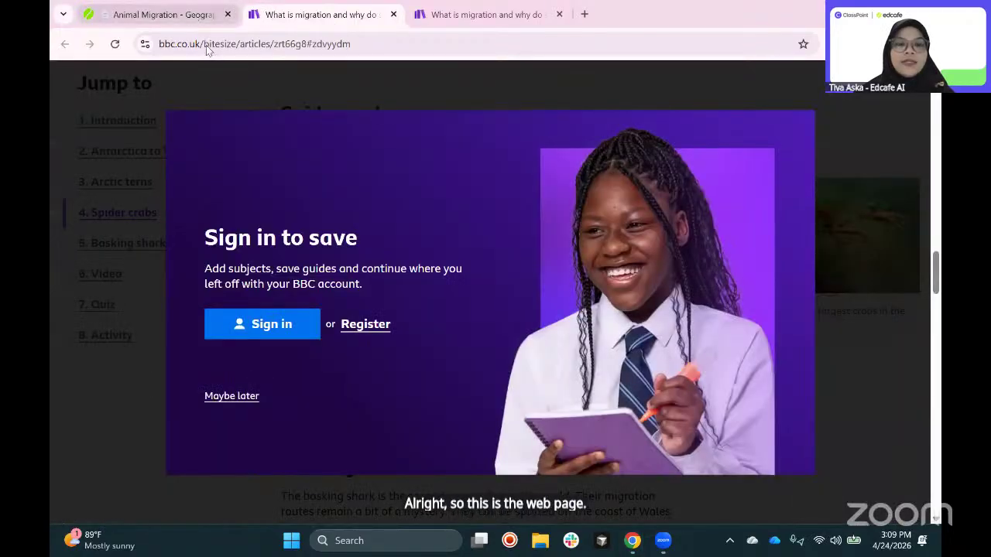
{"action": "left_click", "coordinate": [186, 16]}
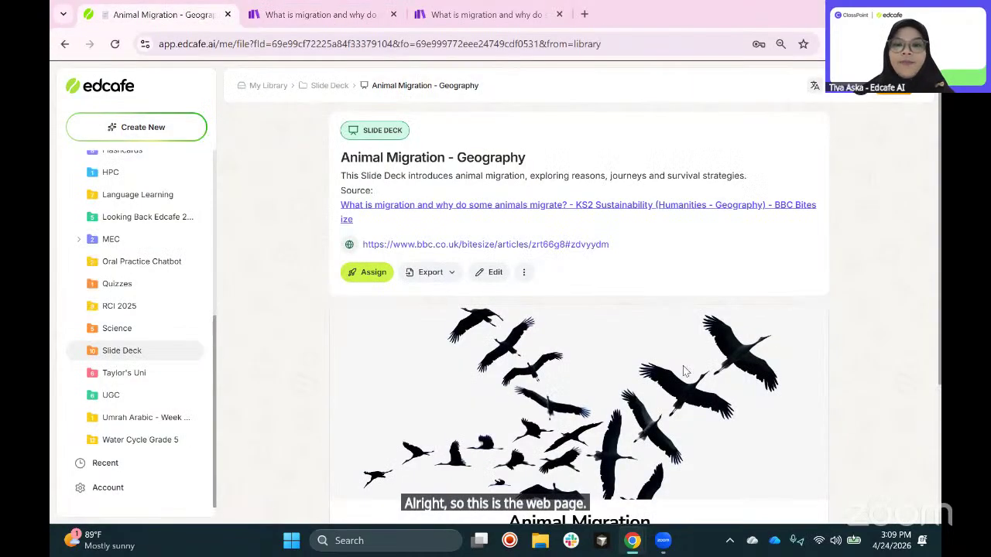
{"action": "scroll", "coordinate": [619, 353], "scroll_direction": "down", "scroll_amount": 1}
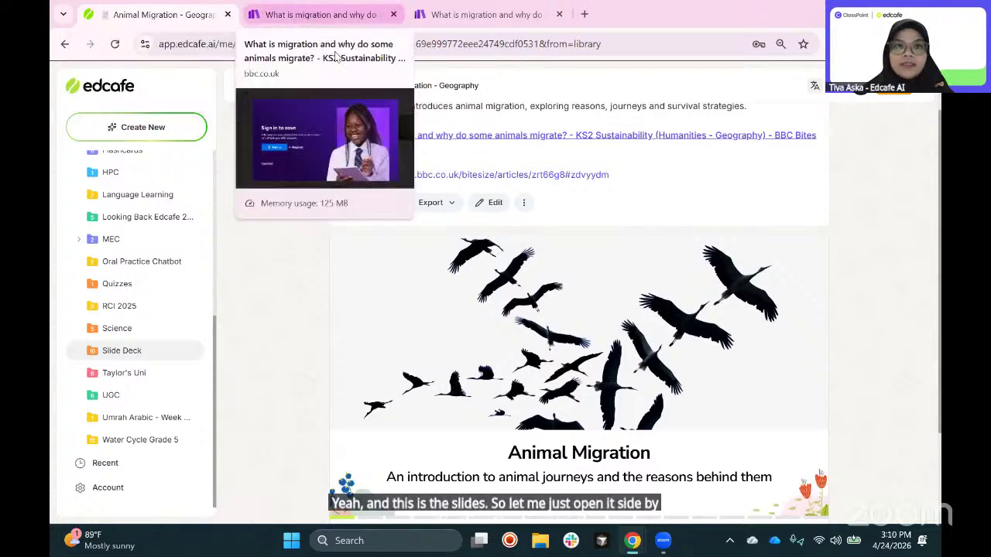
Step: Move the BBC migration article into its own window side by side with the Animal Migration deck and dismiss its sign-in offer
{"action": "left_click", "coordinate": [322, 14]}
{"action": "left_click_drag", "start_coordinate": [260, 21], "coordinate": [223, 61]}
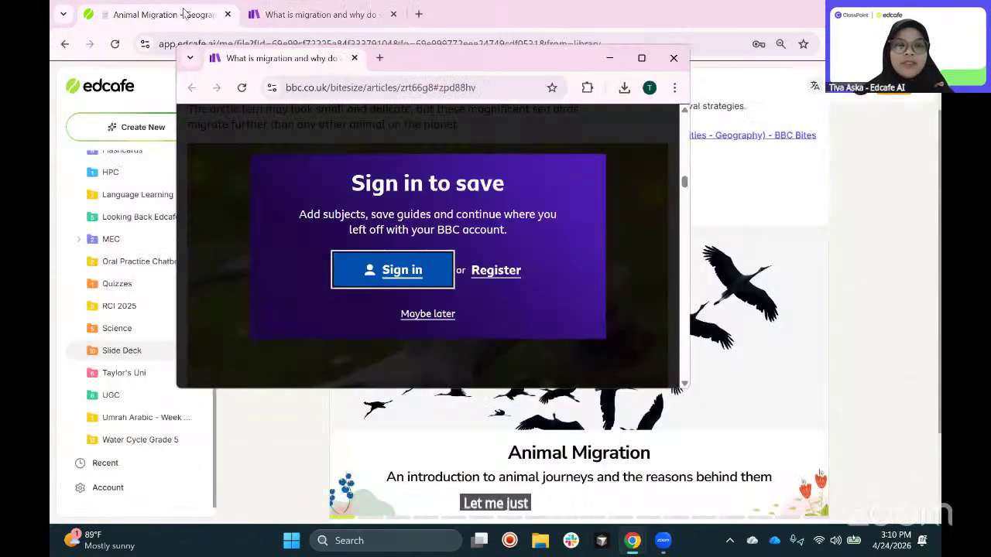
{"action": "left_click", "coordinate": [185, 13]}
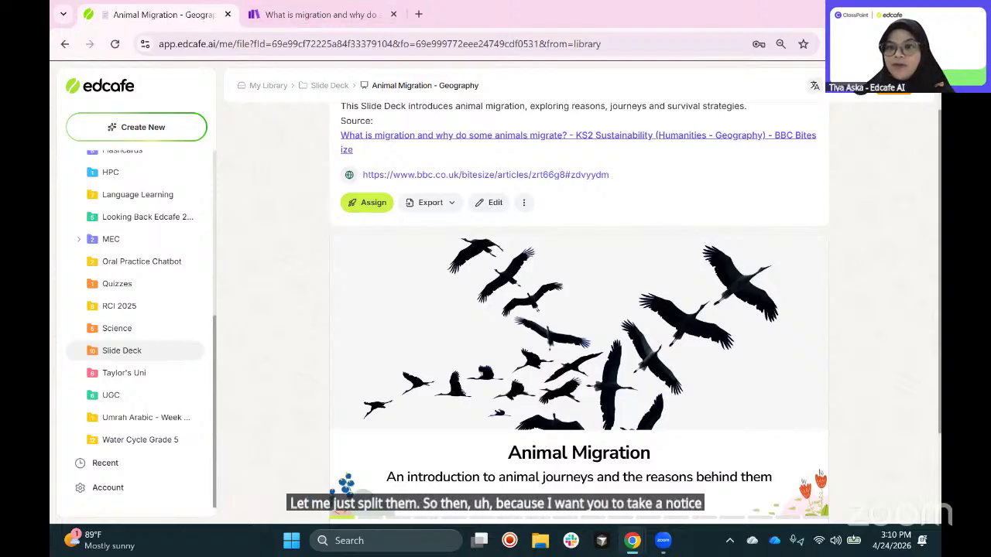
{"action": "mouse_move", "coordinate": [893, 13]}
{"action": "left_click", "coordinate": [804, 53]}
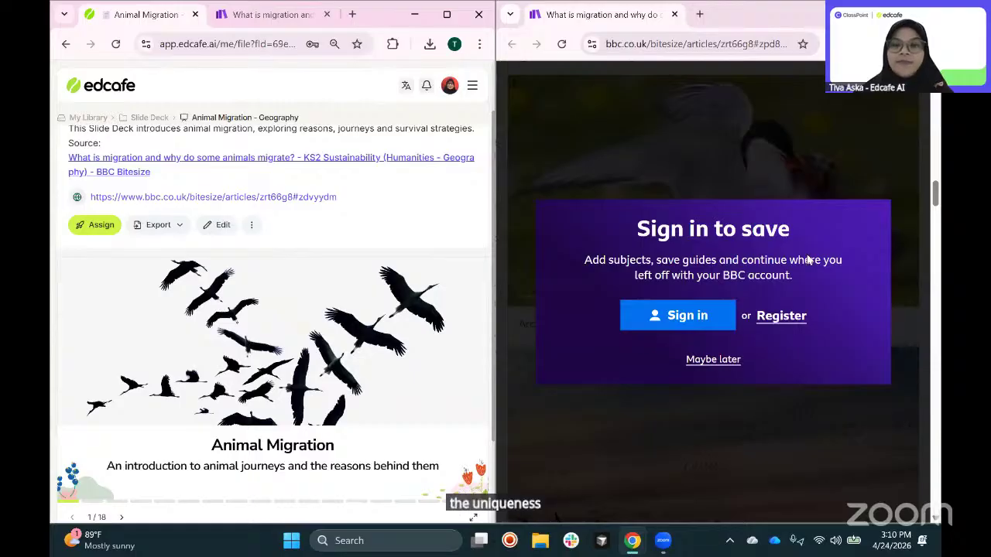
{"action": "left_click", "coordinate": [712, 344]}
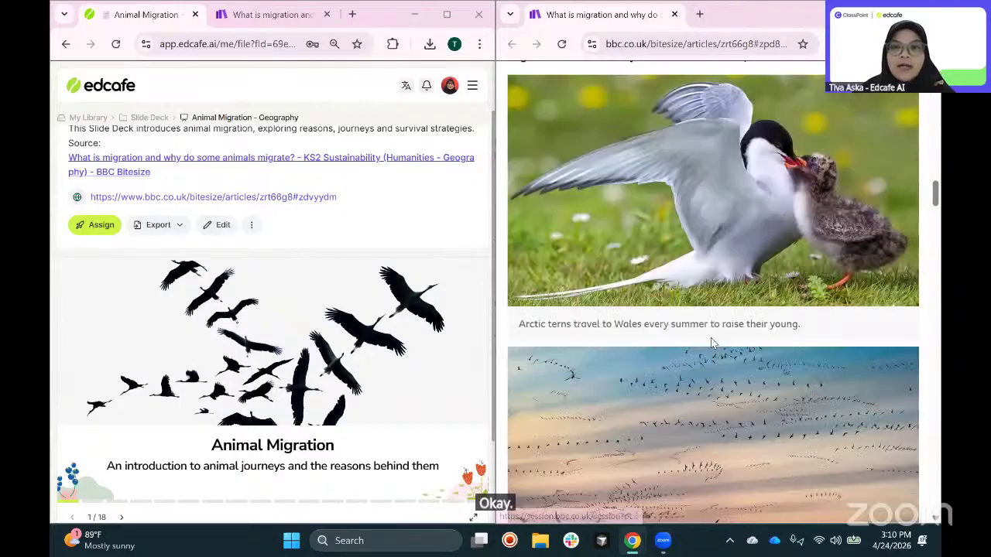
Step: Compare the deck's "What is migration" slide with the article's introduction and its Migration from Antarctica to Wales section
{"action": "scroll", "coordinate": [657, 245], "scroll_direction": "up", "scroll_amount": 10}
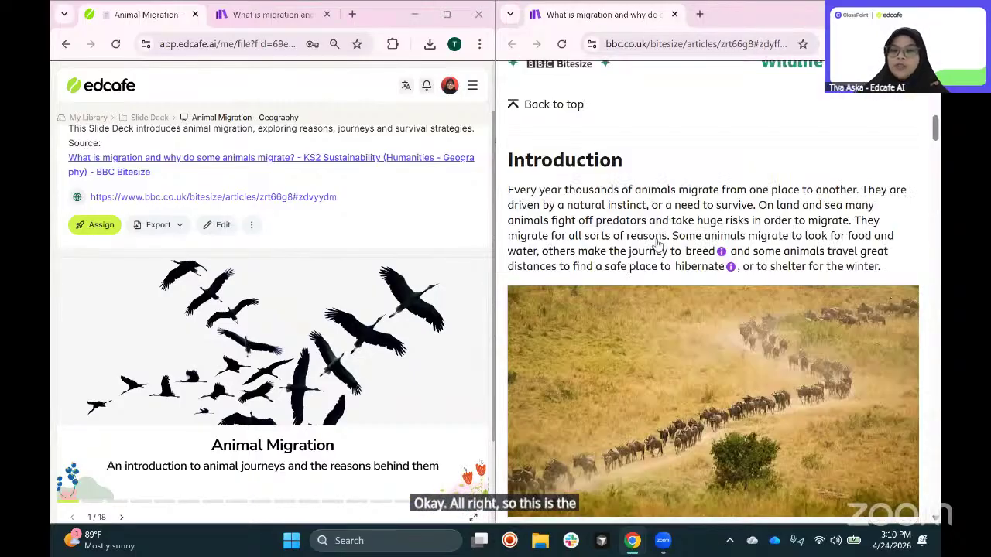
{"action": "scroll", "coordinate": [767, 316], "scroll_direction": "up", "scroll_amount": 1}
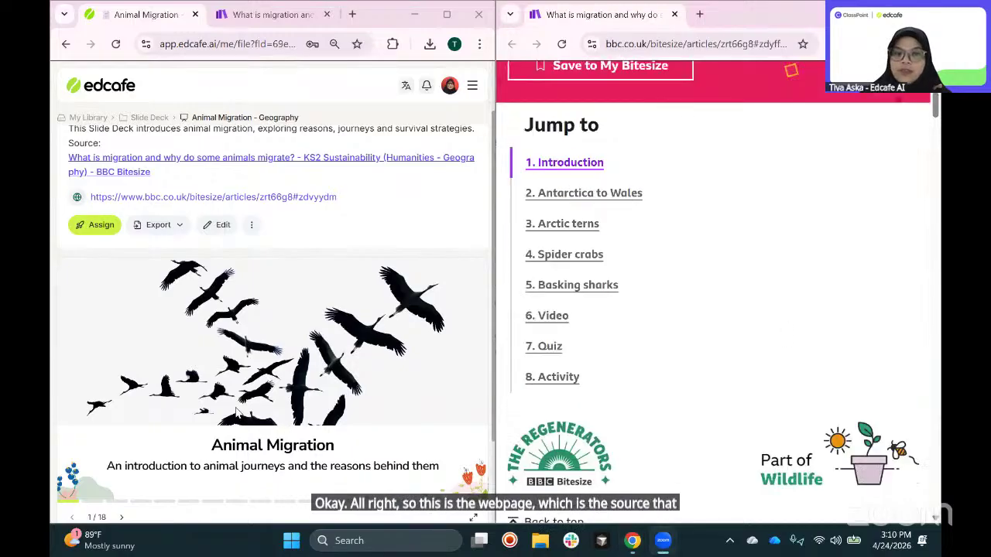
{"action": "scroll", "coordinate": [665, 414], "scroll_direction": "down", "scroll_amount": 4}
{"action": "scroll", "coordinate": [172, 407], "scroll_direction": "down", "scroll_amount": 2}
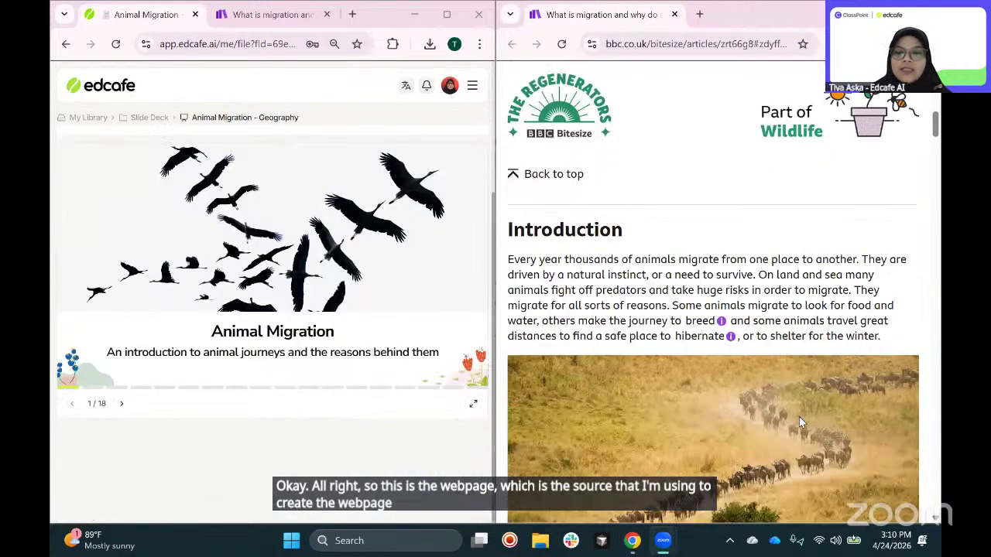
{"action": "left_click", "coordinate": [122, 403]}
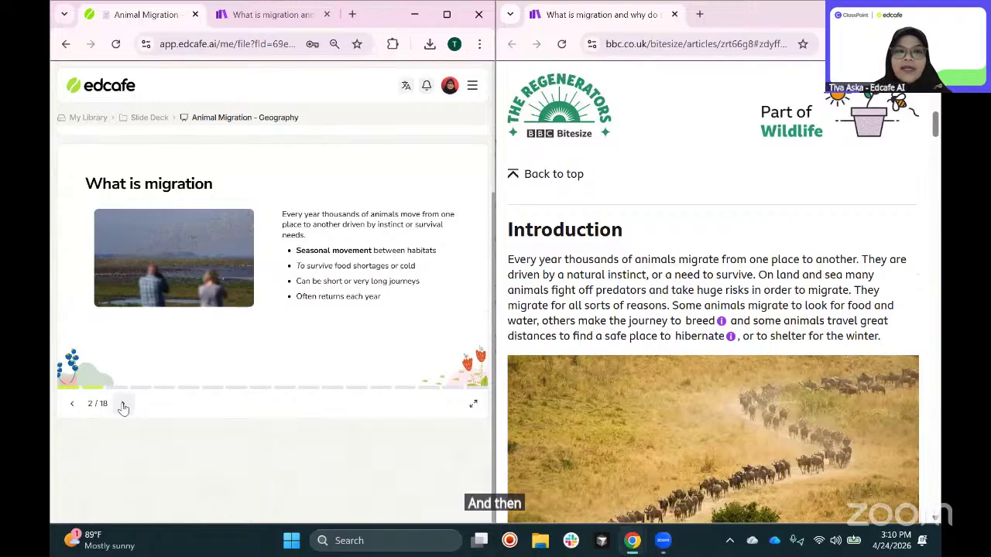
{"action": "scroll", "coordinate": [795, 293], "scroll_direction": "down", "scroll_amount": 1}
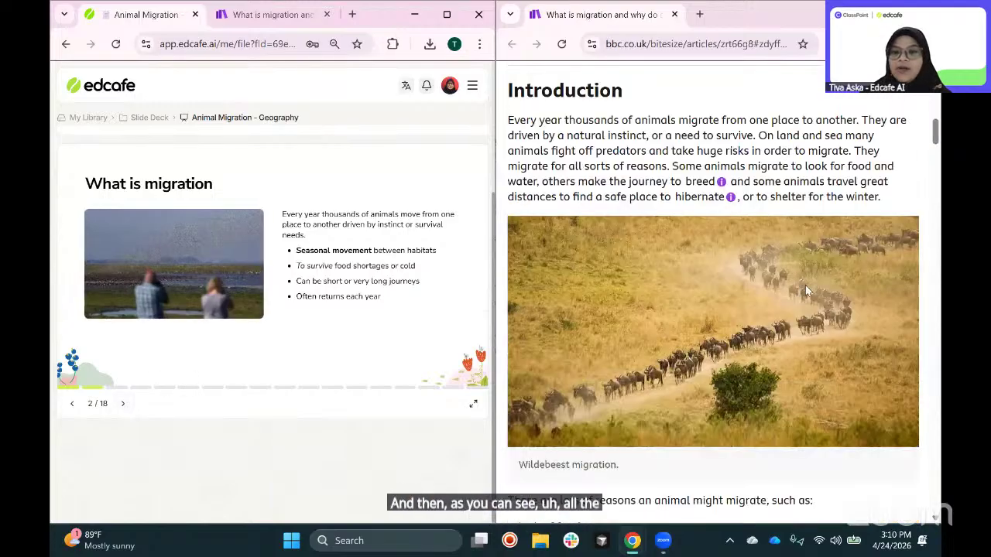
{"action": "scroll", "coordinate": [805, 285], "scroll_direction": "down", "scroll_amount": 4}
{"action": "scroll", "coordinate": [811, 265], "scroll_direction": "down", "scroll_amount": 2}
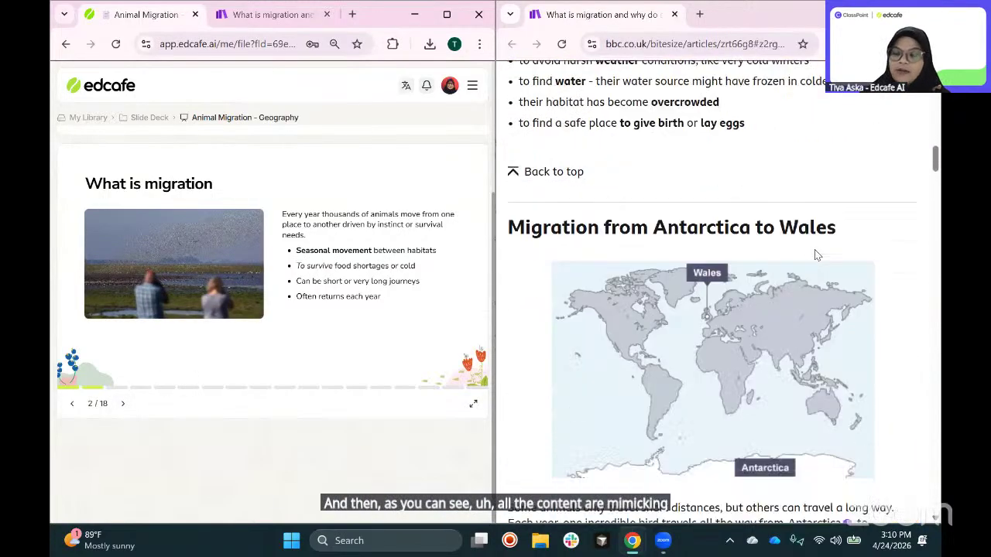
{"action": "scroll", "coordinate": [634, 259], "scroll_direction": "down", "scroll_amount": 2}
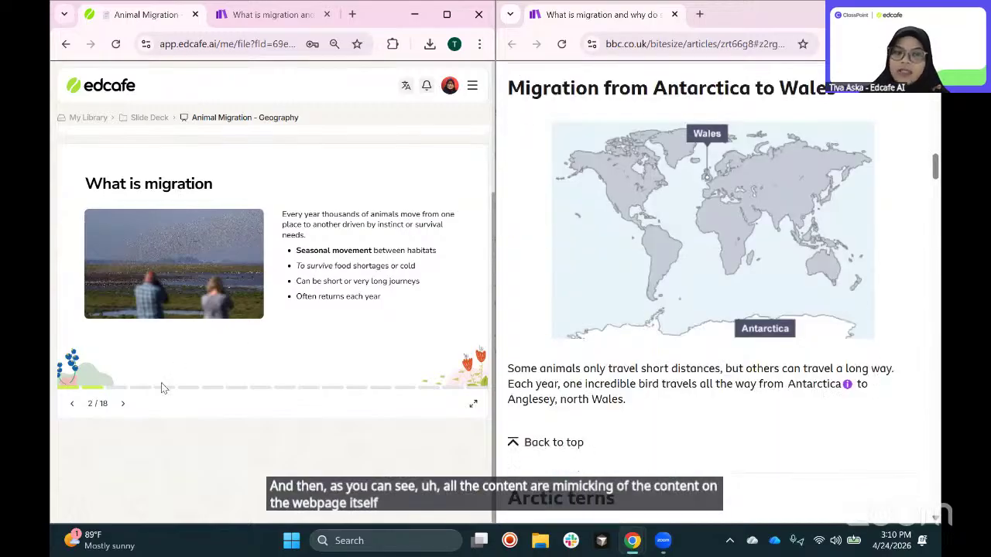
Step: Compare the deck's "Famous example - Wildebeest" slide with the wildebeest migration picture in the article
{"action": "left_click", "coordinate": [123, 403]}
{"action": "left_click", "coordinate": [123, 403]}
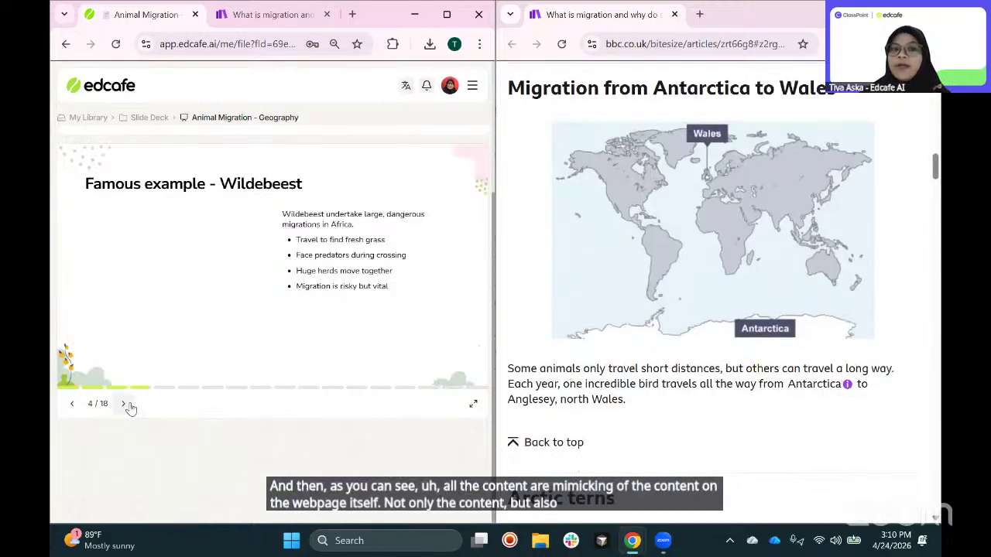
{"action": "left_click", "coordinate": [123, 403]}
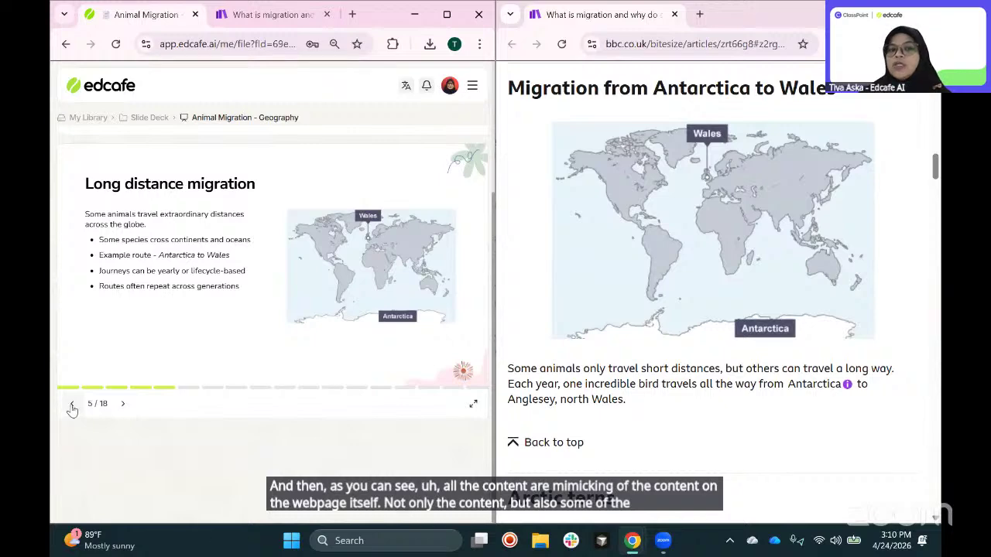
{"action": "left_click", "coordinate": [72, 404]}
{"action": "scroll", "coordinate": [733, 259], "scroll_direction": "up", "scroll_amount": 5}
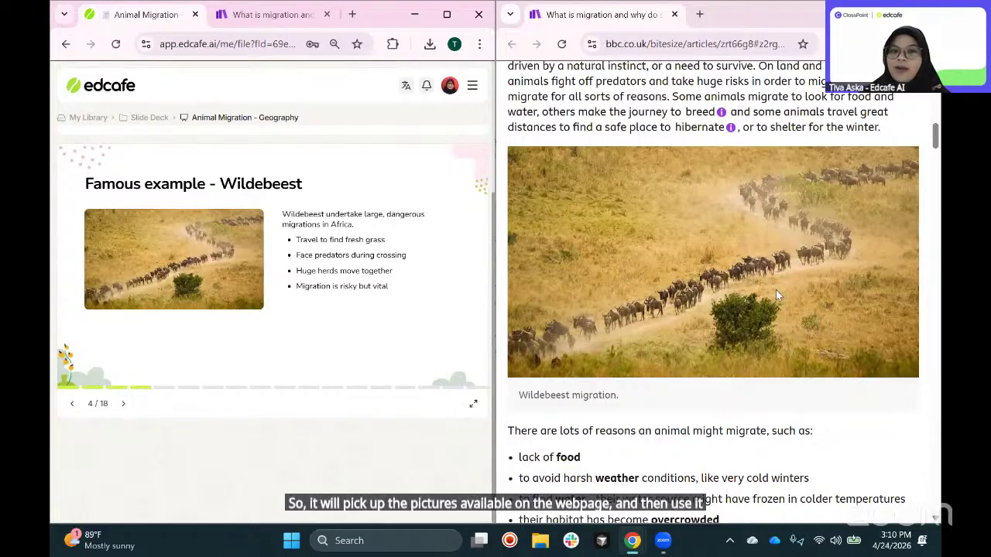
{"action": "scroll", "coordinate": [775, 290], "scroll_direction": "up", "scroll_amount": 2}
Step: Compare the "Long distance migration" and "Arctic terns - world travellers" slides with the matching map and photo in the article
{"action": "left_click", "coordinate": [122, 403]}
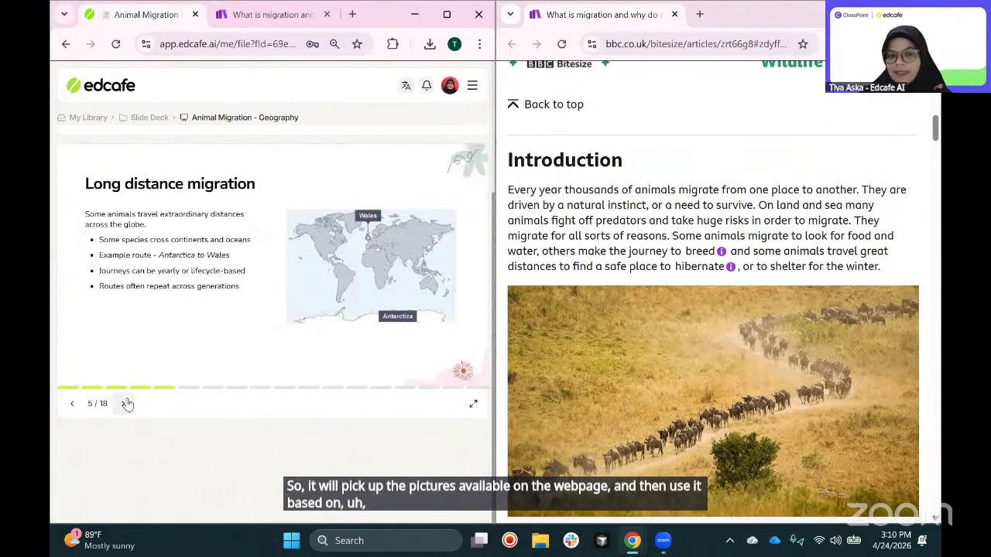
{"action": "scroll", "coordinate": [619, 364], "scroll_direction": "down", "scroll_amount": 4}
{"action": "scroll", "coordinate": [621, 362], "scroll_direction": "down", "scroll_amount": 4}
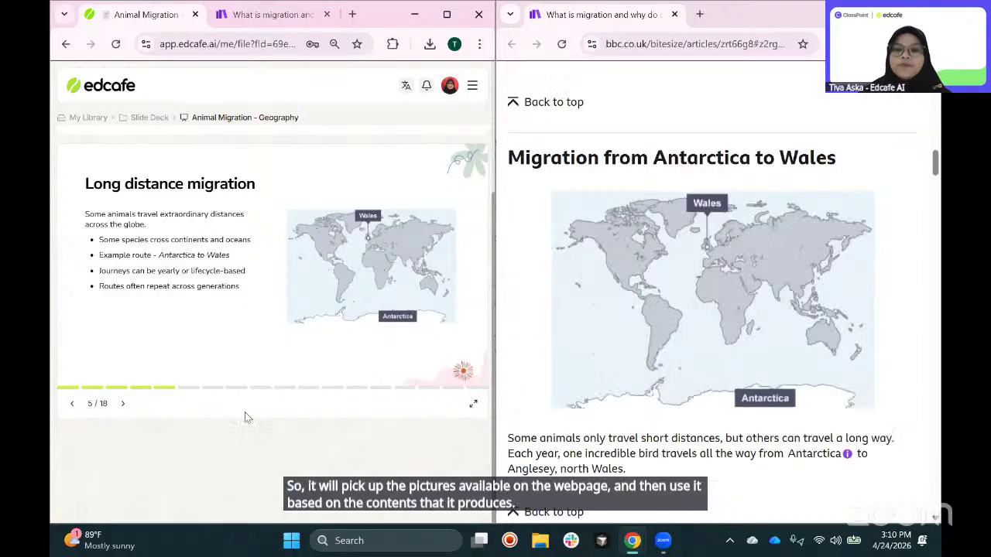
{"action": "left_click", "coordinate": [122, 404]}
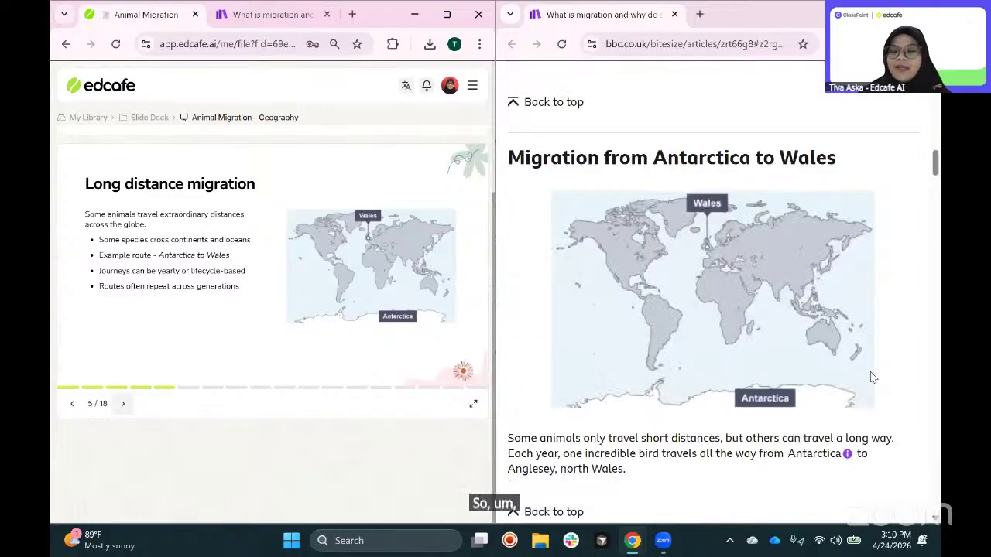
{"action": "scroll", "coordinate": [870, 372], "scroll_direction": "down", "scroll_amount": 5}
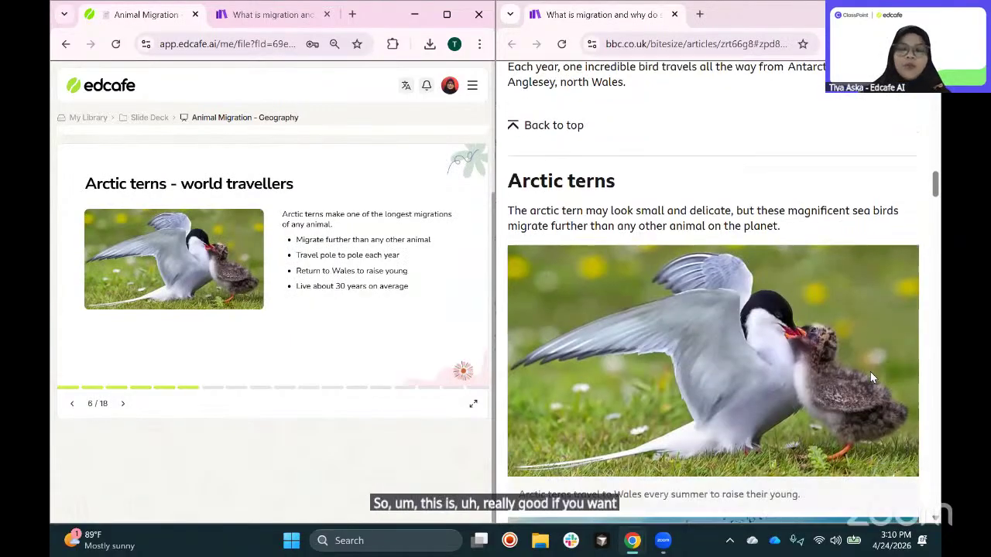
{"action": "scroll", "coordinate": [869, 371], "scroll_direction": "down", "scroll_amount": 2}
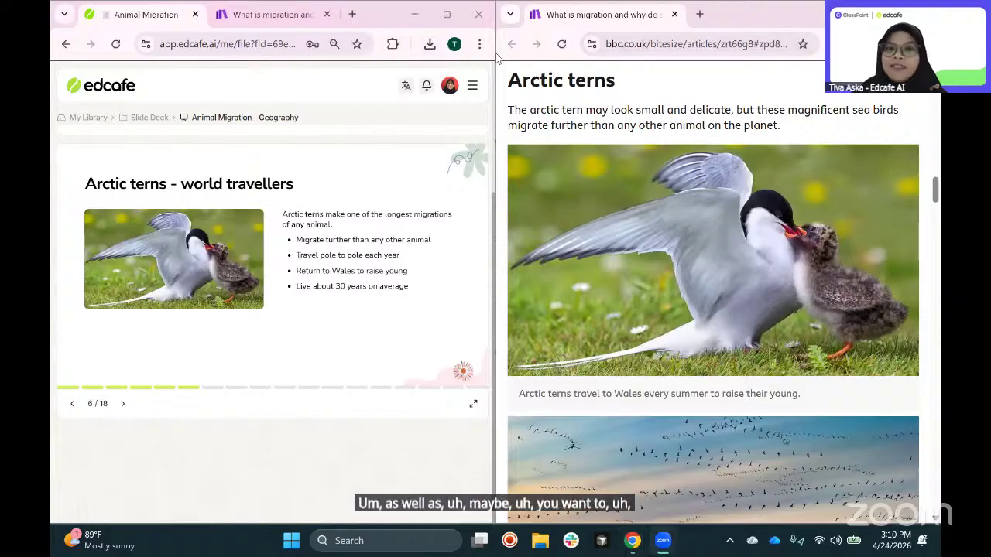
Step: Maximize the Animal Migration deck's window, then open the Crash Course French Revolution deck from the Slide Deck folder
{"action": "left_click", "coordinate": [451, 14]}
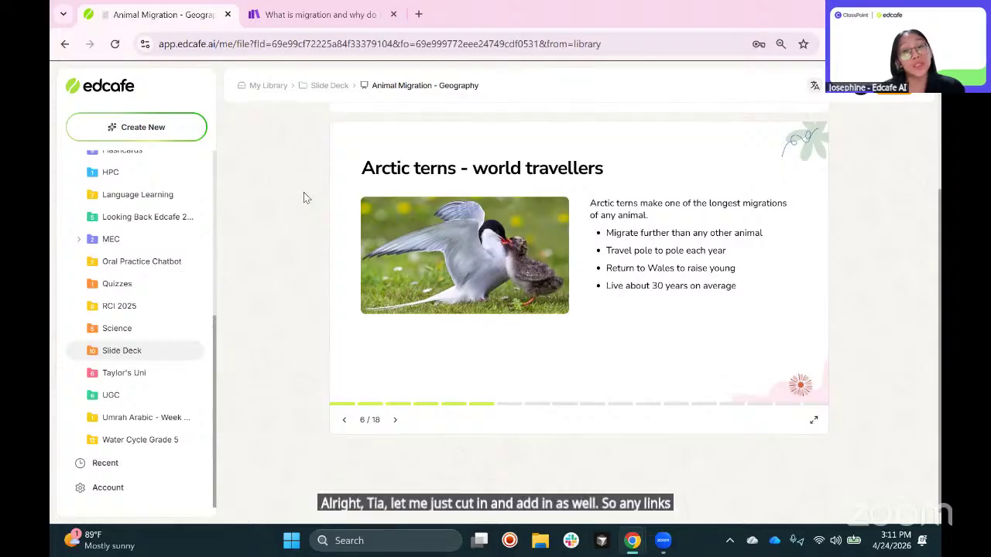
{"action": "scroll", "coordinate": [299, 196], "scroll_direction": "up", "scroll_amount": 2}
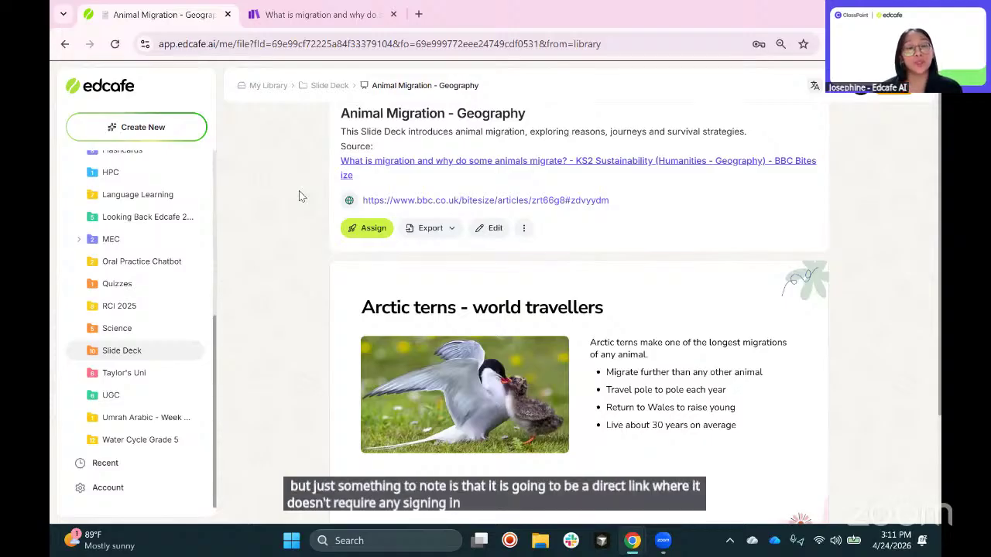
{"action": "scroll", "coordinate": [298, 190], "scroll_direction": "up", "scroll_amount": 1}
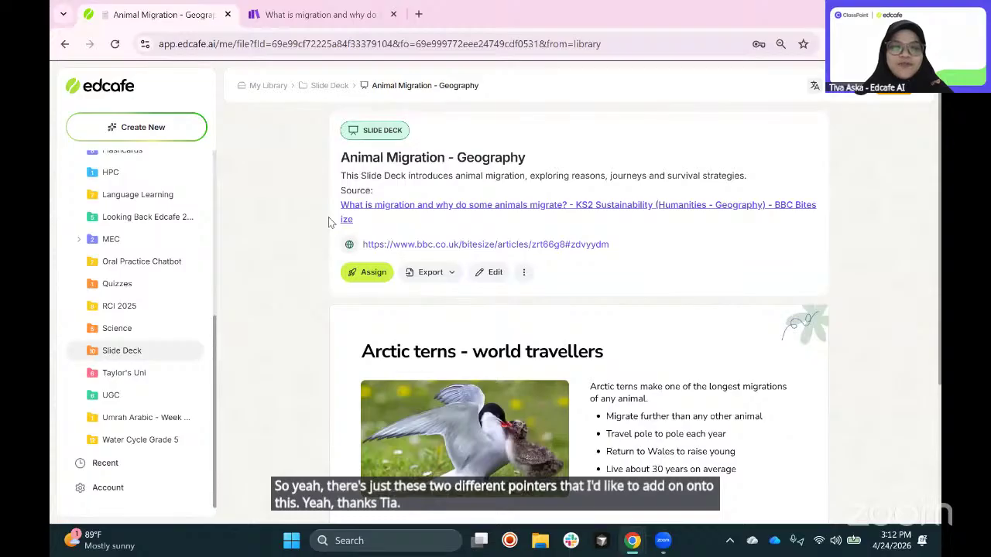
{"action": "left_click", "coordinate": [330, 86]}
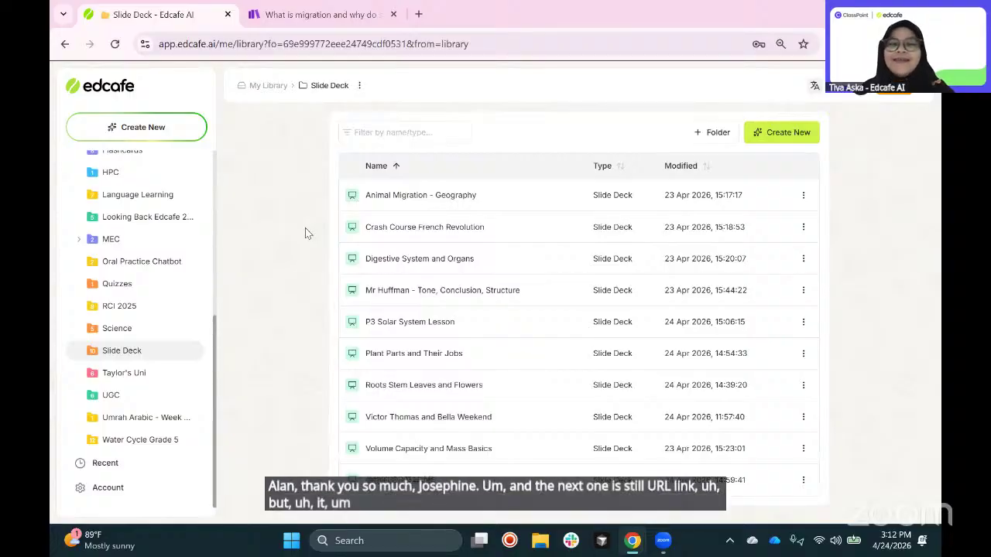
{"action": "left_click", "coordinate": [411, 229]}
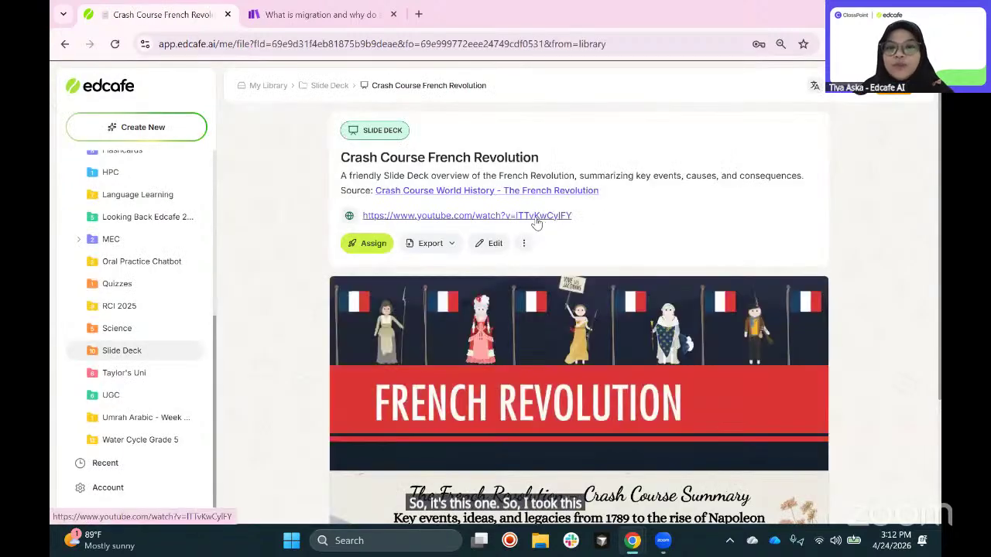
Step: Open the French Revolution deck's source YouTube video, pause it at the start, and return to the deck
{"action": "left_click", "coordinate": [536, 217]}
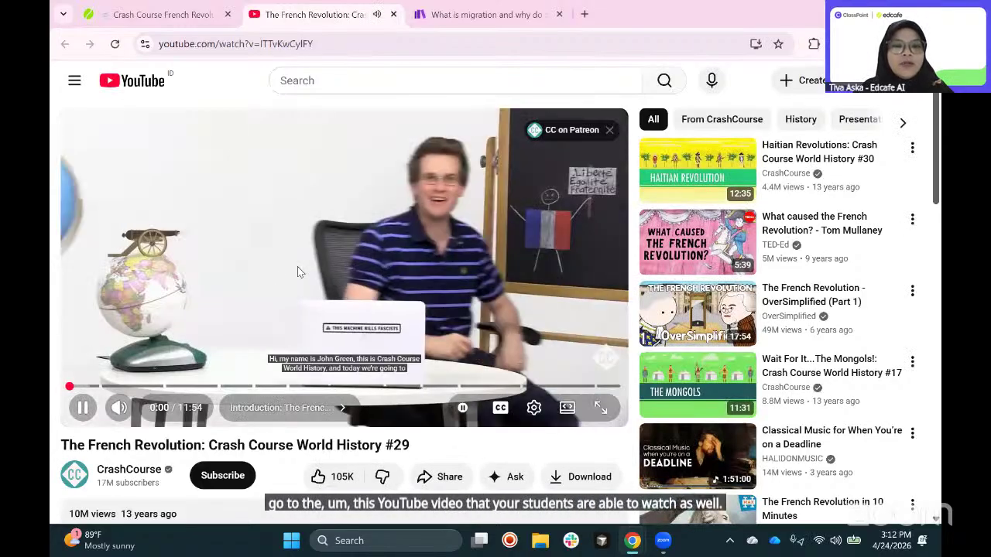
{"action": "left_click", "coordinate": [298, 266]}
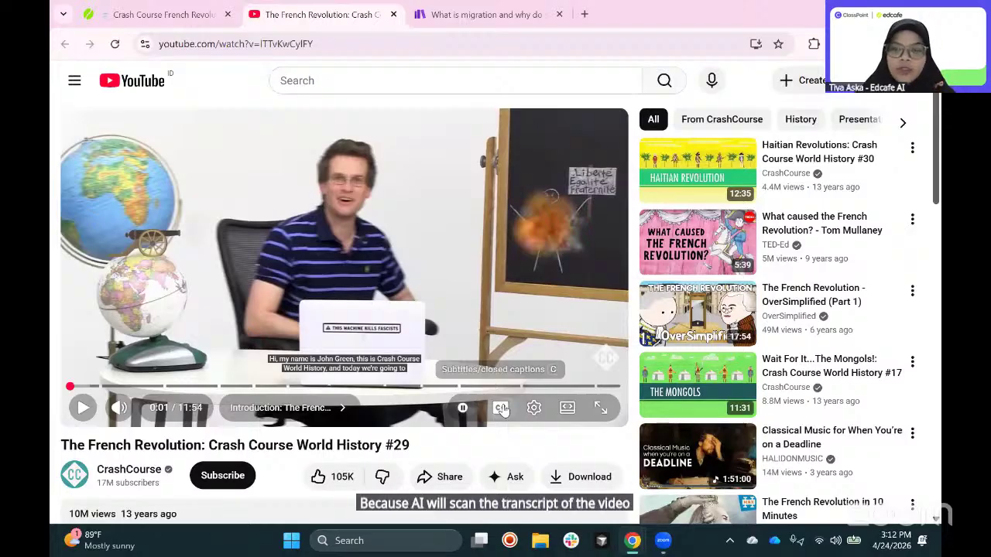
{"action": "left_click", "coordinate": [191, 16]}
Step: Page through the French Revolution deck from its title slide to "The Terror and the Committee of Public Safety"
{"action": "scroll", "coordinate": [505, 343], "scroll_direction": "down", "scroll_amount": 1}
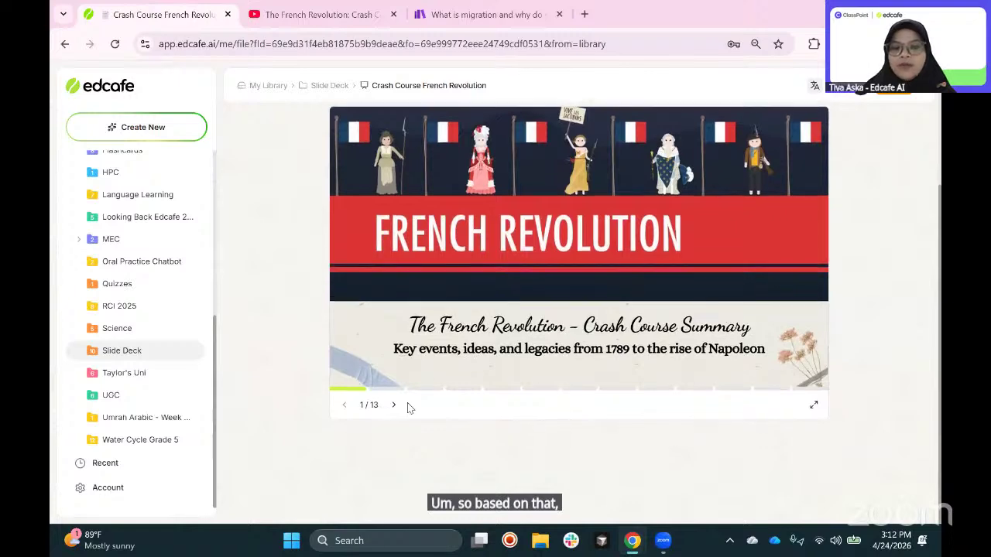
{"action": "left_click", "coordinate": [395, 406]}
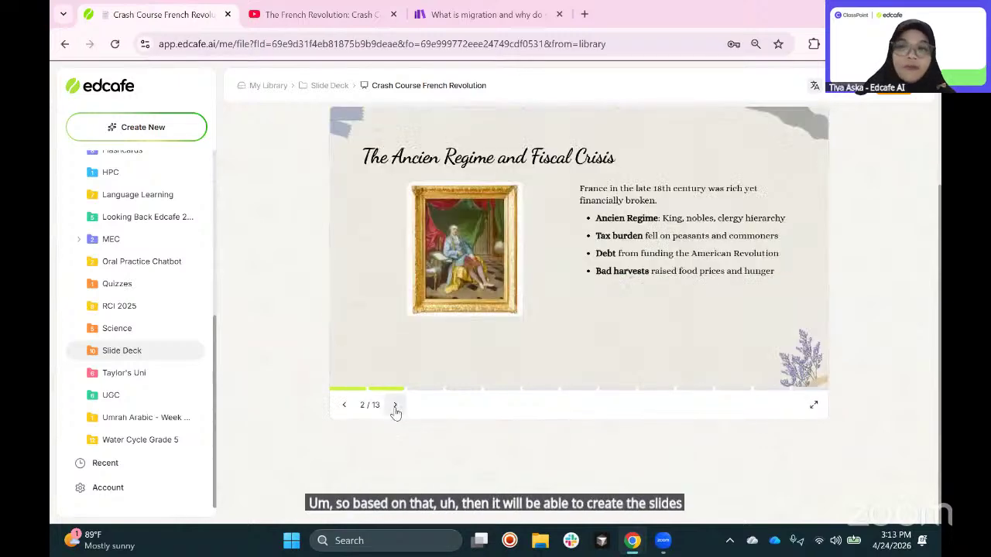
{"action": "left_click", "coordinate": [395, 405]}
{"action": "left_click", "coordinate": [394, 406]}
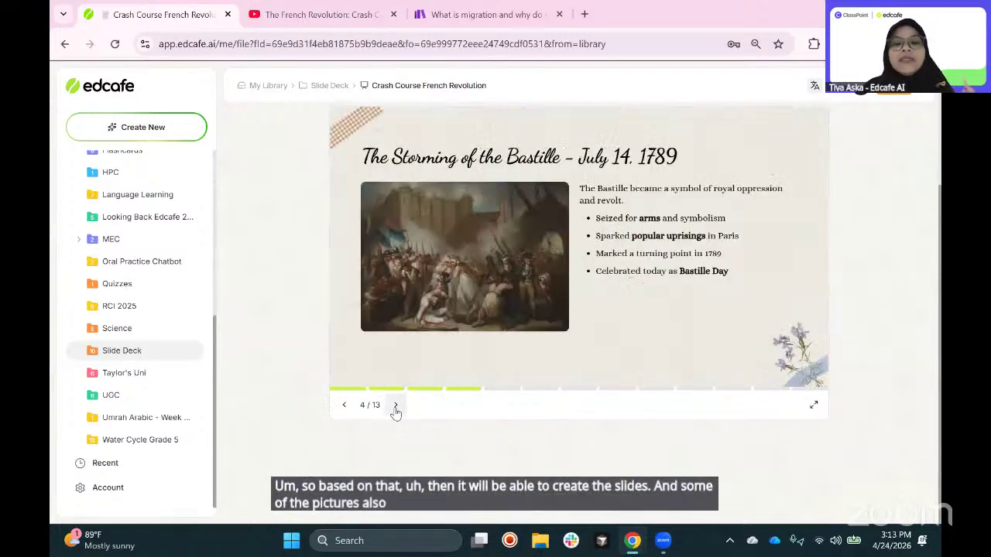
{"action": "left_click", "coordinate": [394, 406]}
{"action": "left_click", "coordinate": [395, 405]}
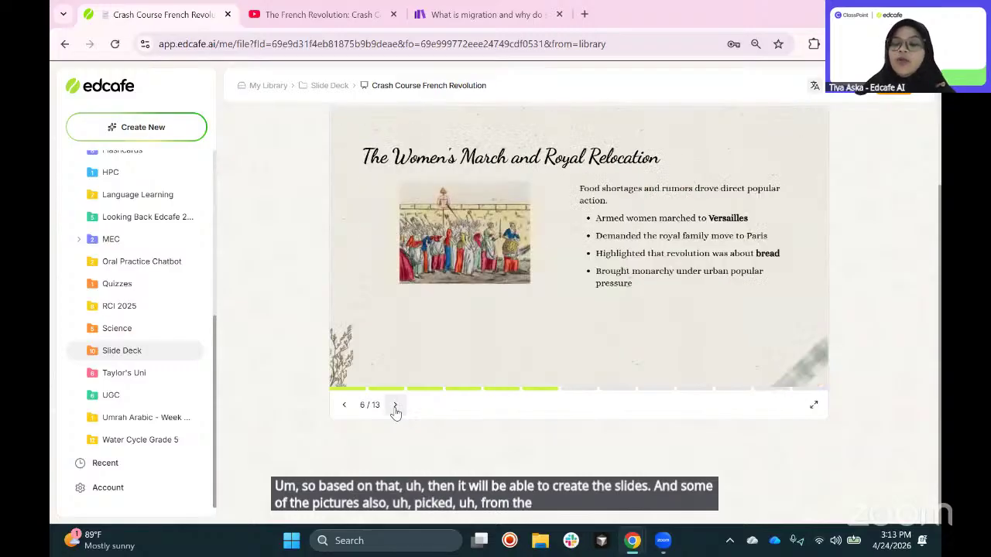
{"action": "left_click", "coordinate": [395, 405]}
{"action": "left_click", "coordinate": [394, 406]}
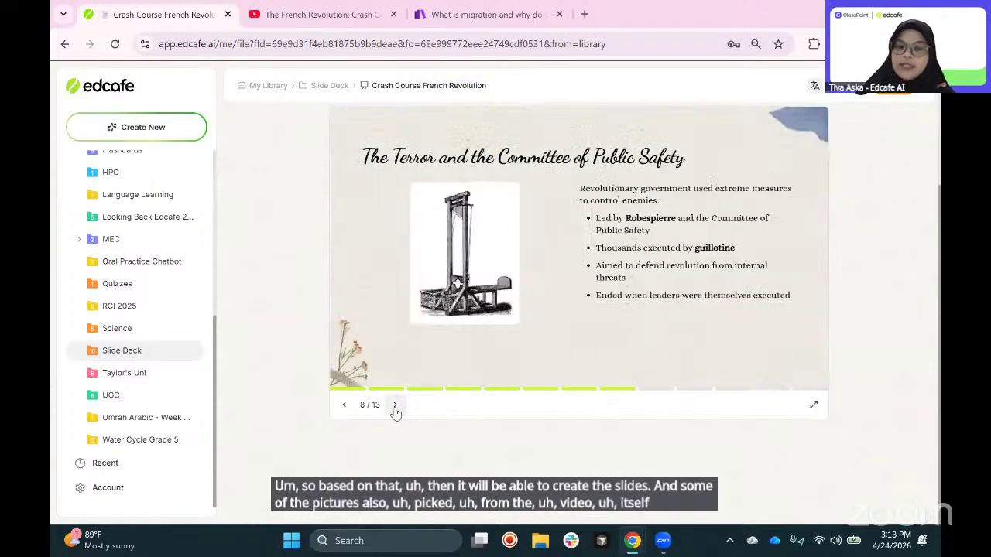
{"action": "scroll", "coordinate": [277, 382], "scroll_direction": "up", "scroll_amount": 2}
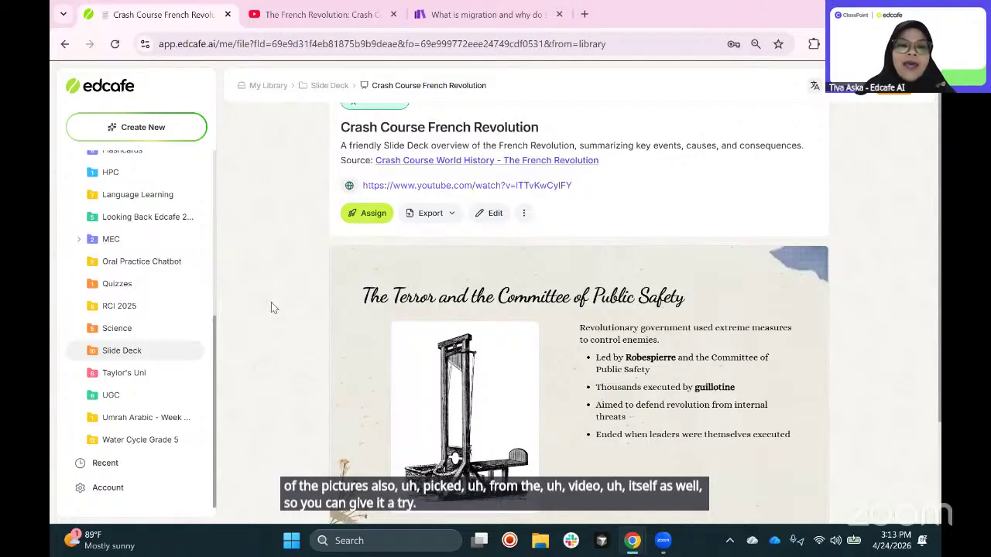
Step: Check the workshop guide's Slide Deck Example list for the whiteboard notes example, and open that deck from the Slide Deck folder
{"action": "left_click", "coordinate": [317, 85]}
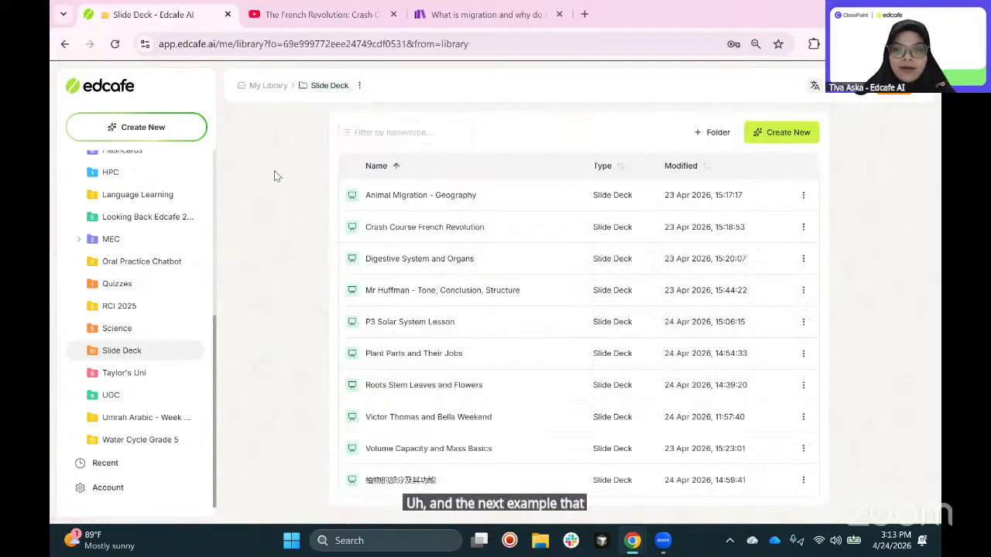
{"action": "key", "text": "alt+Tab"}
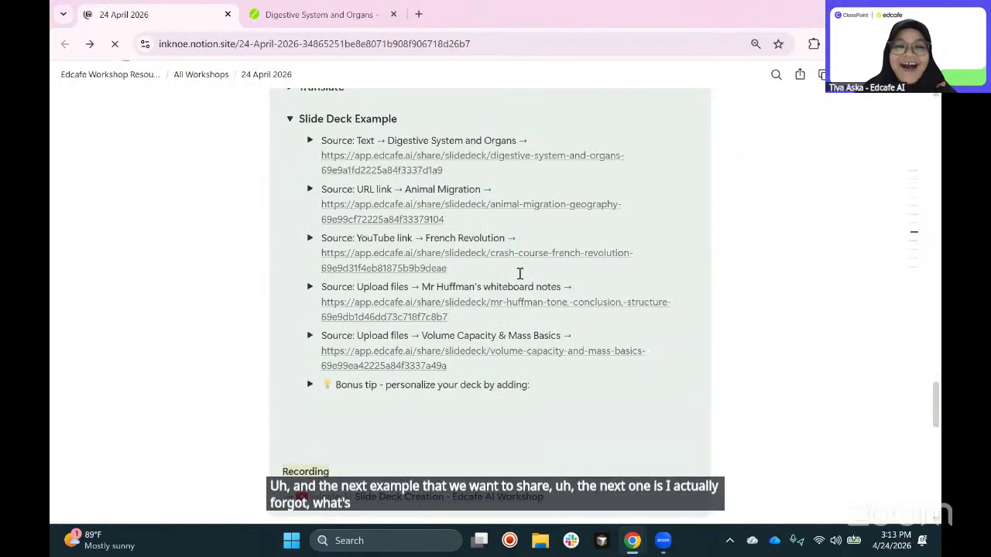
{"action": "scroll", "coordinate": [512, 267], "scroll_direction": "down", "scroll_amount": 1}
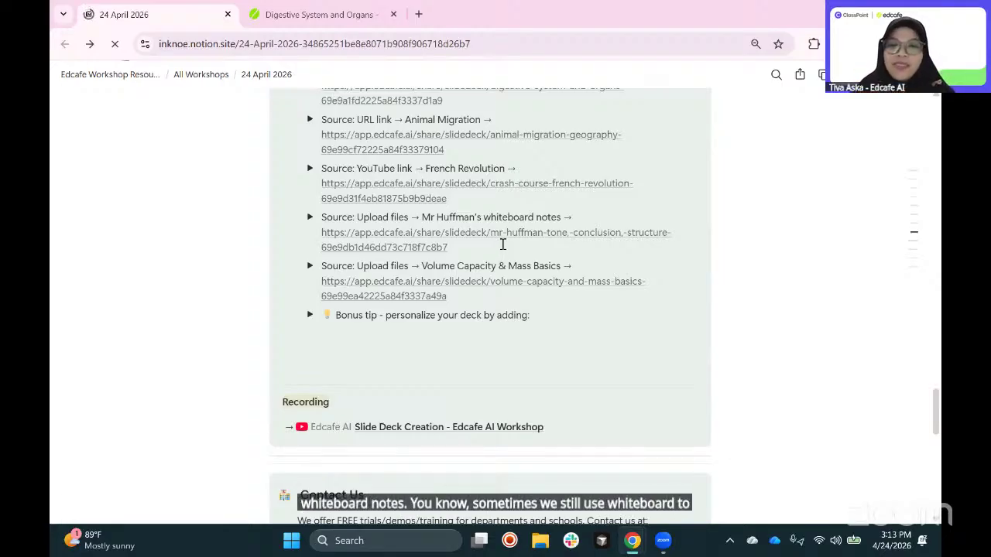
{"action": "key", "text": "alt+Tab"}
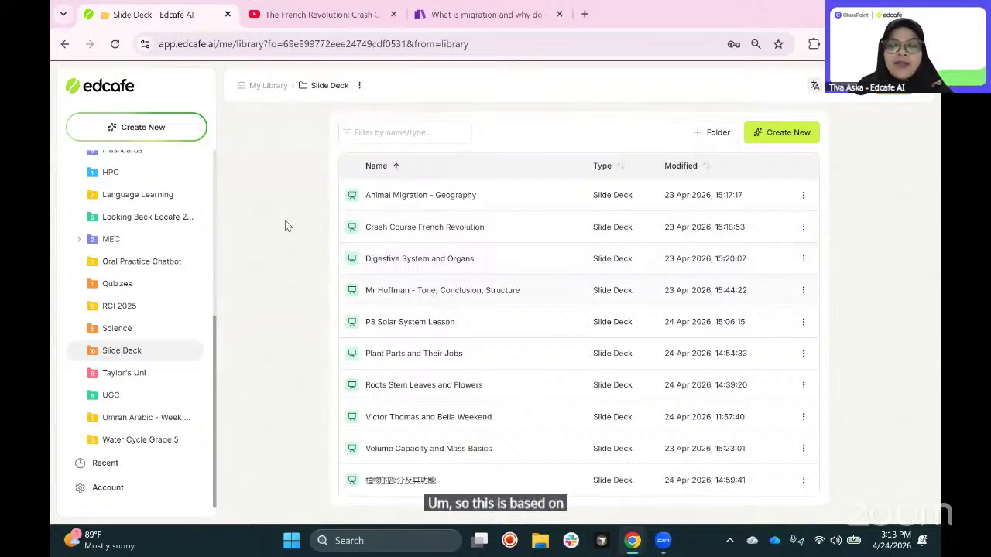
{"action": "left_click", "coordinate": [387, 290]}
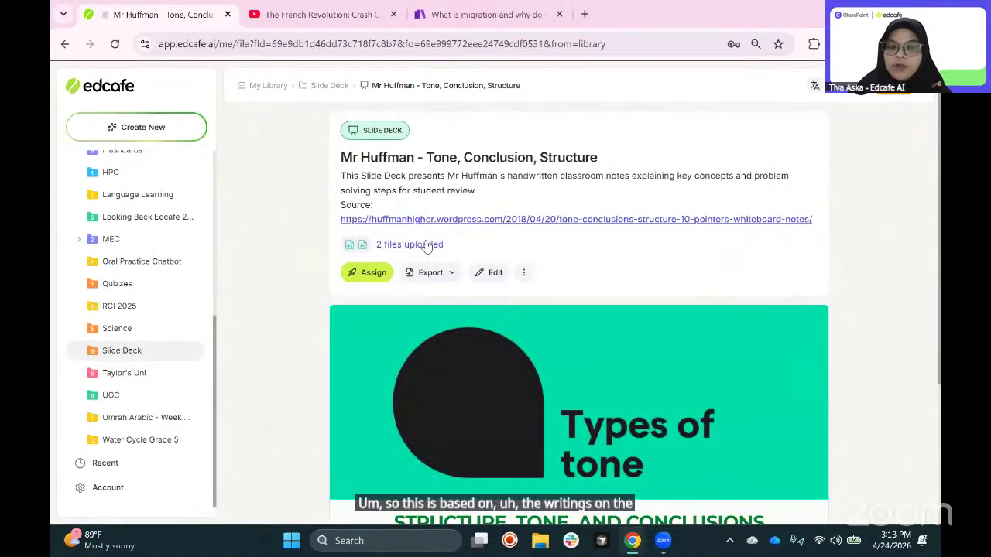
Step: View both uploaded JPG images of handwritten notes behind the deck, then return to it and close its source files list
{"action": "left_click", "coordinate": [424, 245]}
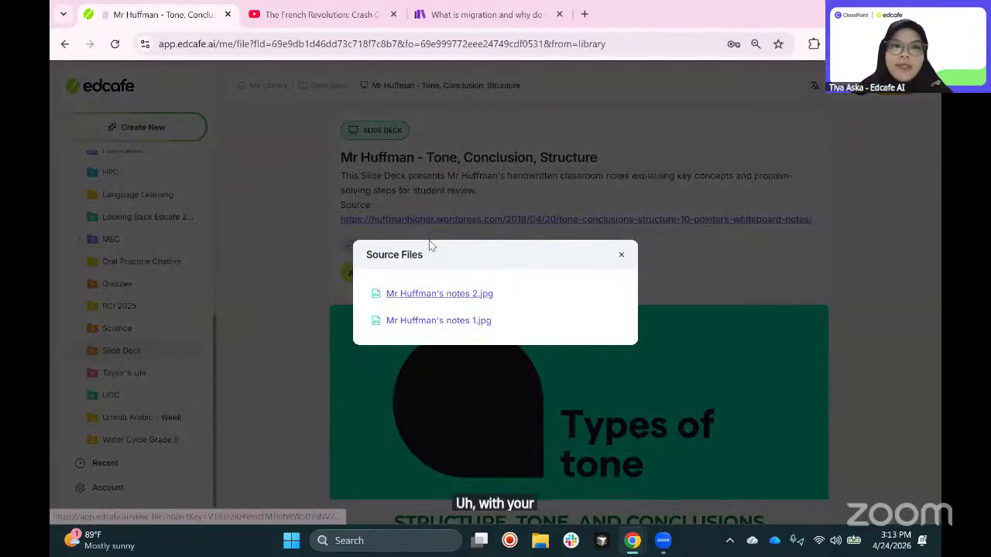
{"action": "left_click", "coordinate": [438, 294]}
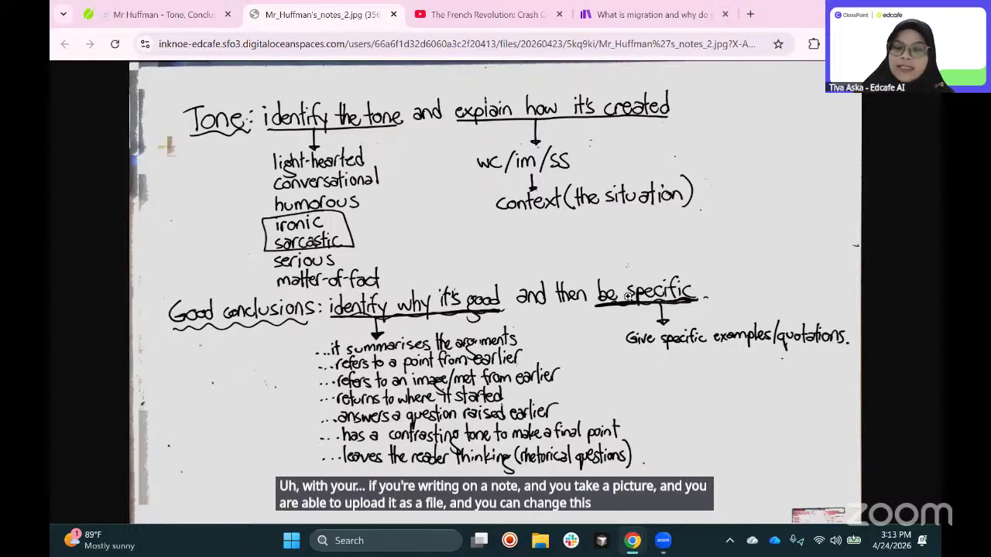
{"action": "left_click", "coordinate": [162, 14]}
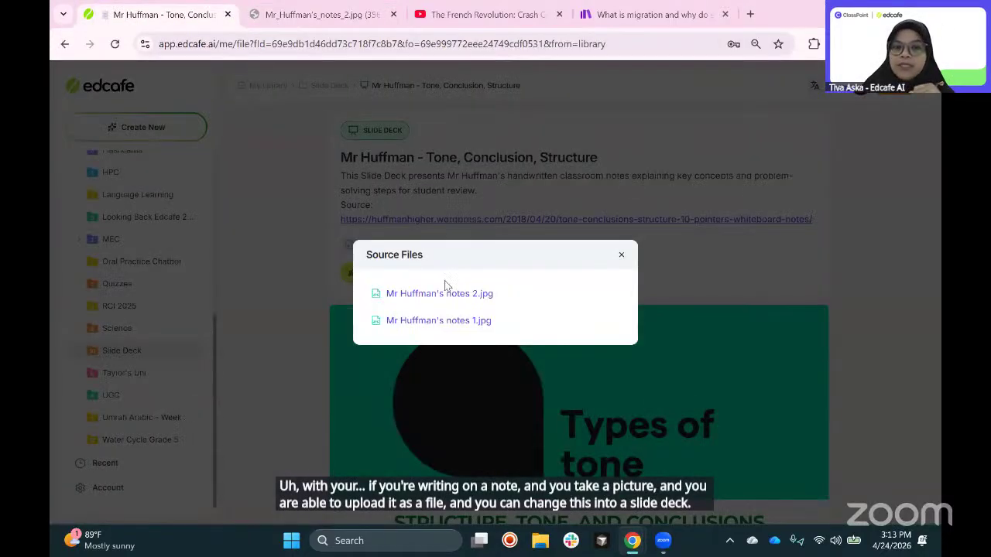
{"action": "left_click", "coordinate": [438, 322]}
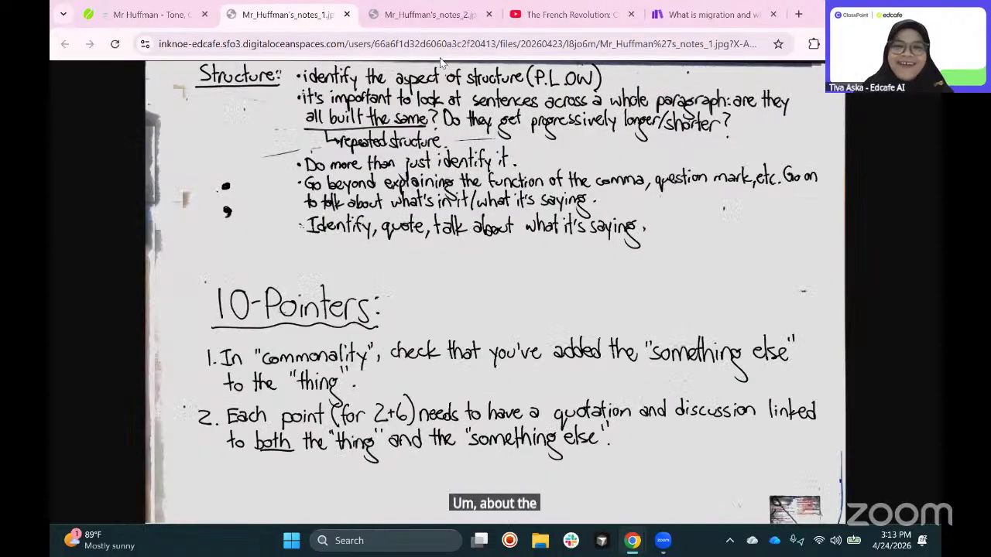
{"action": "left_click", "coordinate": [430, 14]}
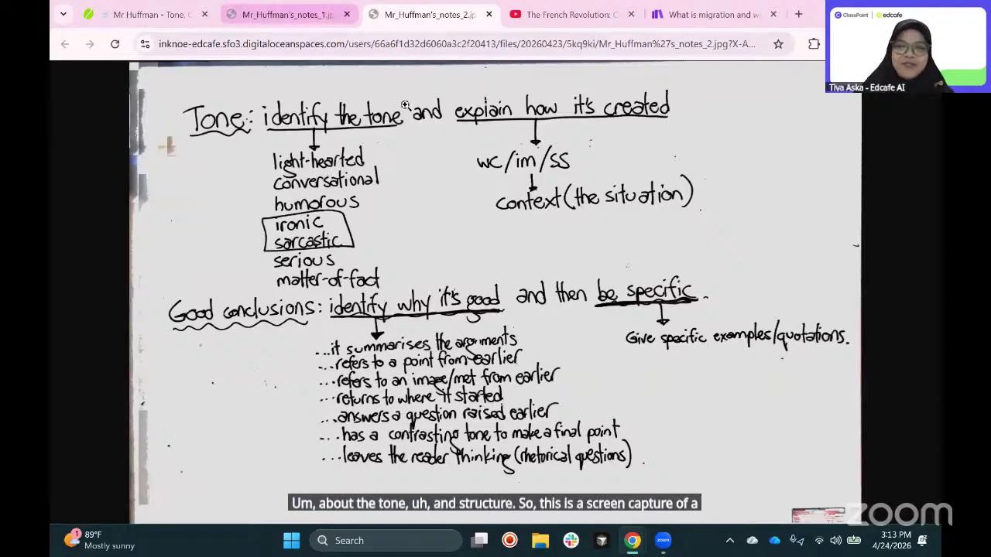
{"action": "left_click", "coordinate": [258, 18]}
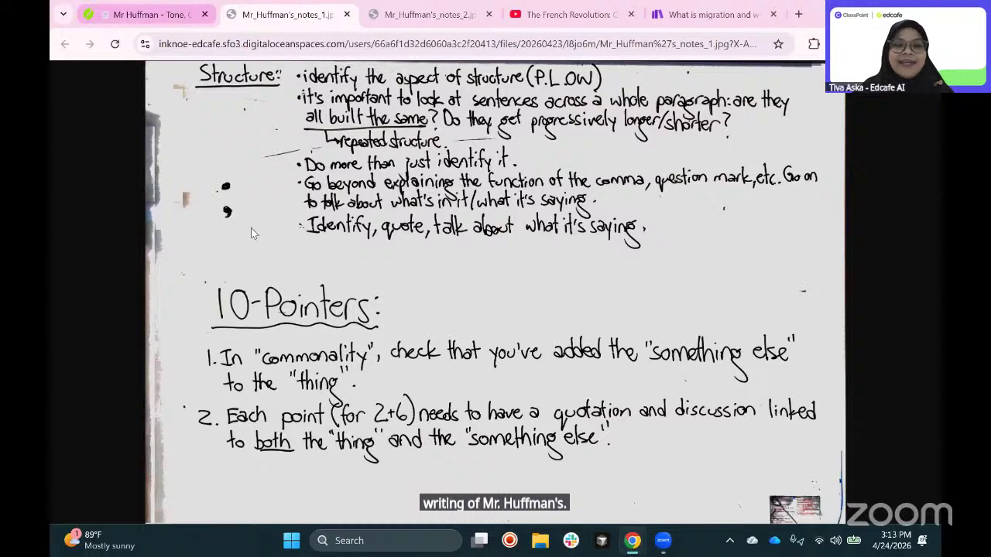
{"action": "key", "text": "ctrl+shift+Tab"}
{"action": "left_click", "coordinate": [303, 252]}
Step: Page through the whiteboard notes deck from its title slide to "WC/IM/SS - Linking Context to Tone"
{"action": "scroll", "coordinate": [578, 360], "scroll_direction": "down", "scroll_amount": 2}
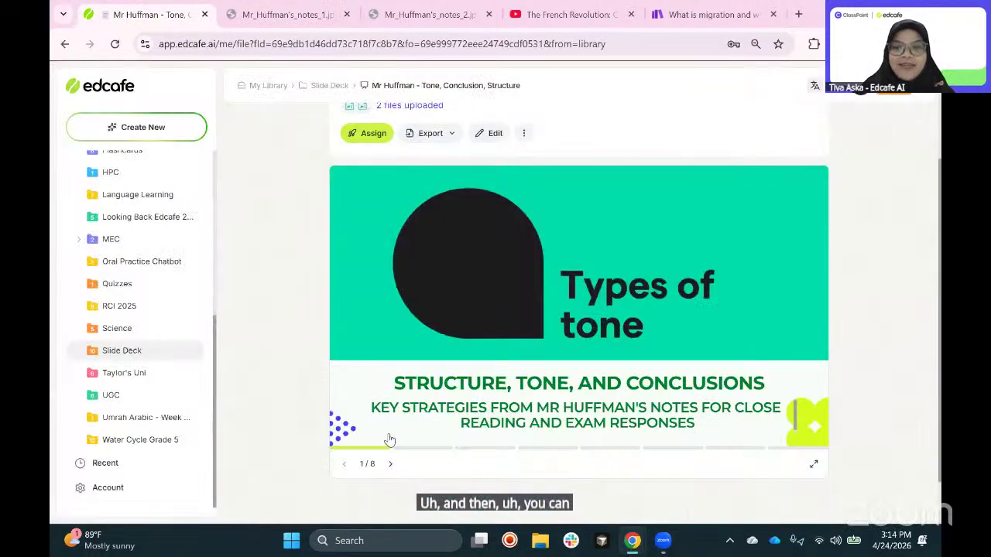
{"action": "scroll", "coordinate": [389, 439], "scroll_direction": "down", "scroll_amount": 1}
{"action": "left_click", "coordinate": [392, 406]}
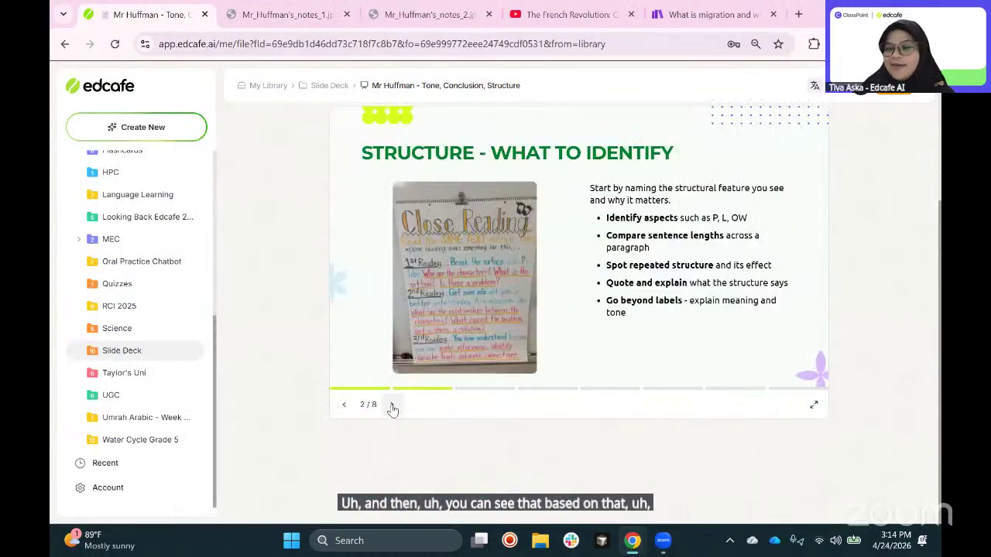
{"action": "left_click", "coordinate": [392, 406]}
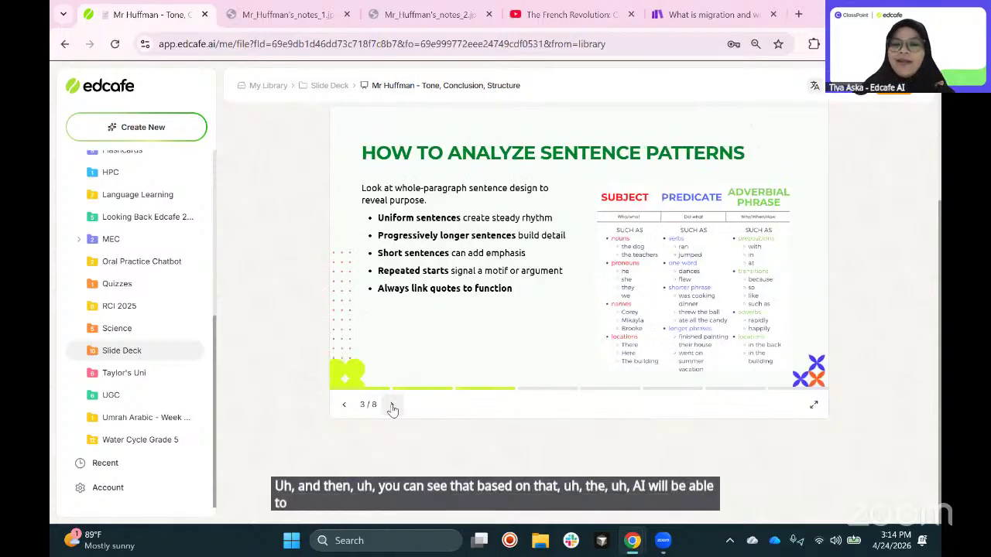
{"action": "left_click", "coordinate": [392, 406]}
{"action": "left_click", "coordinate": [392, 405]}
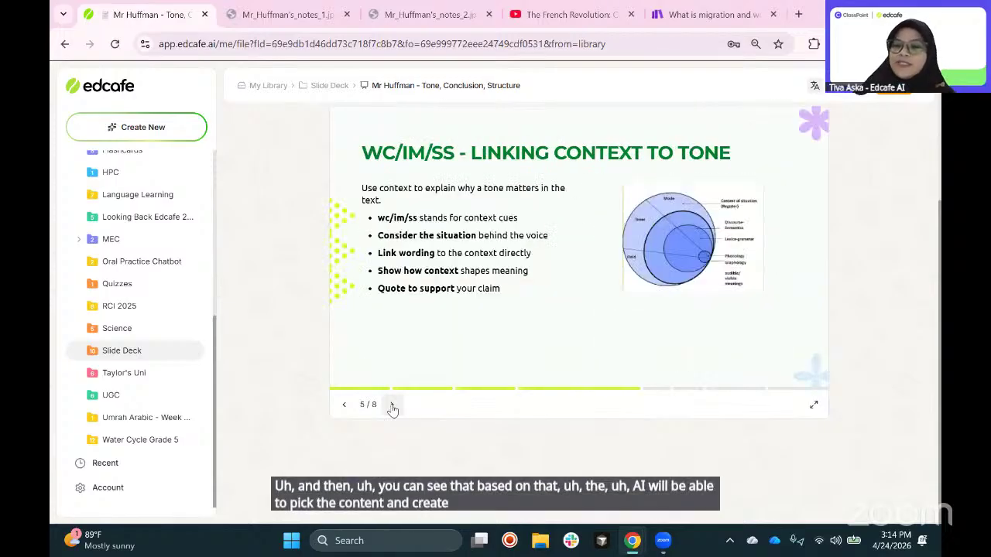